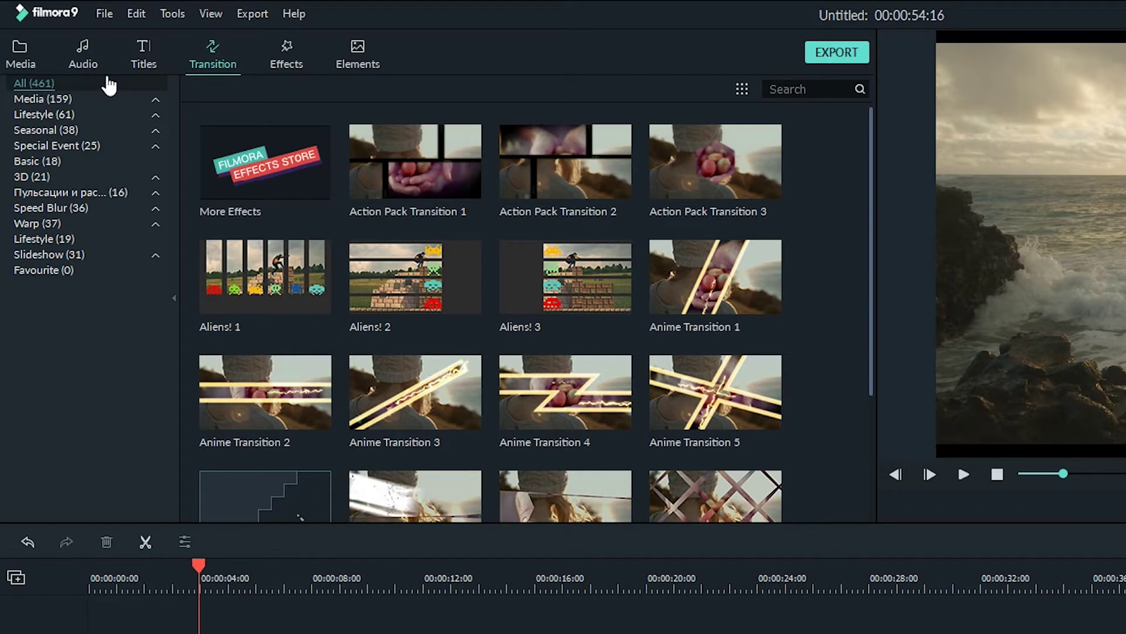
Step: Look through the Media, Lifestyle, Seasonal, Special Event and Basic transition categories
click(27, 100)
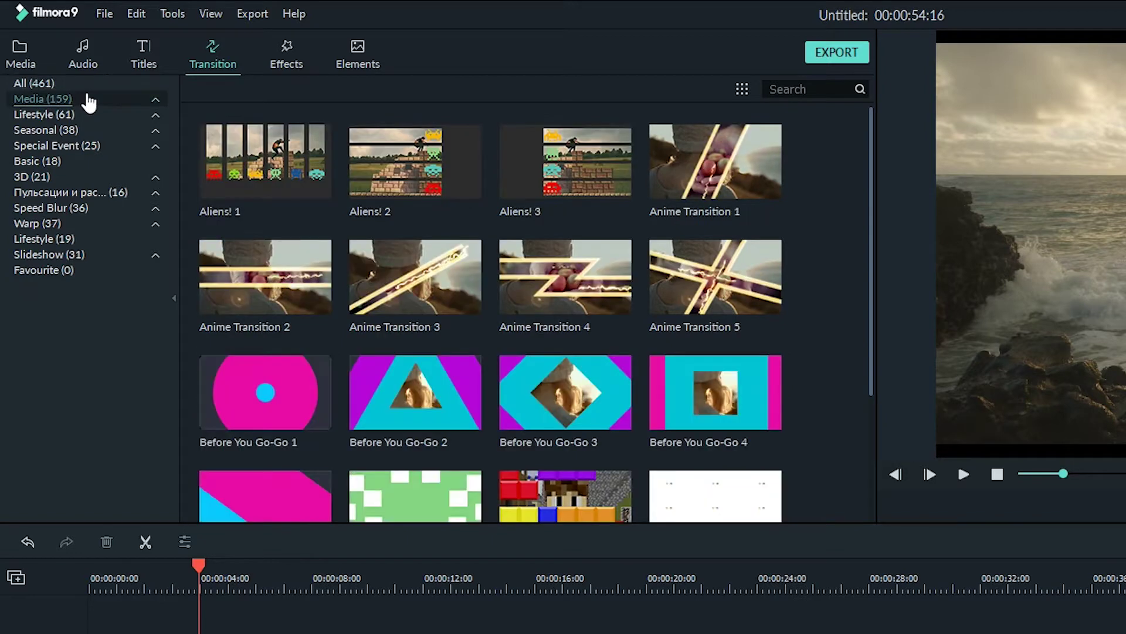
click(71, 117)
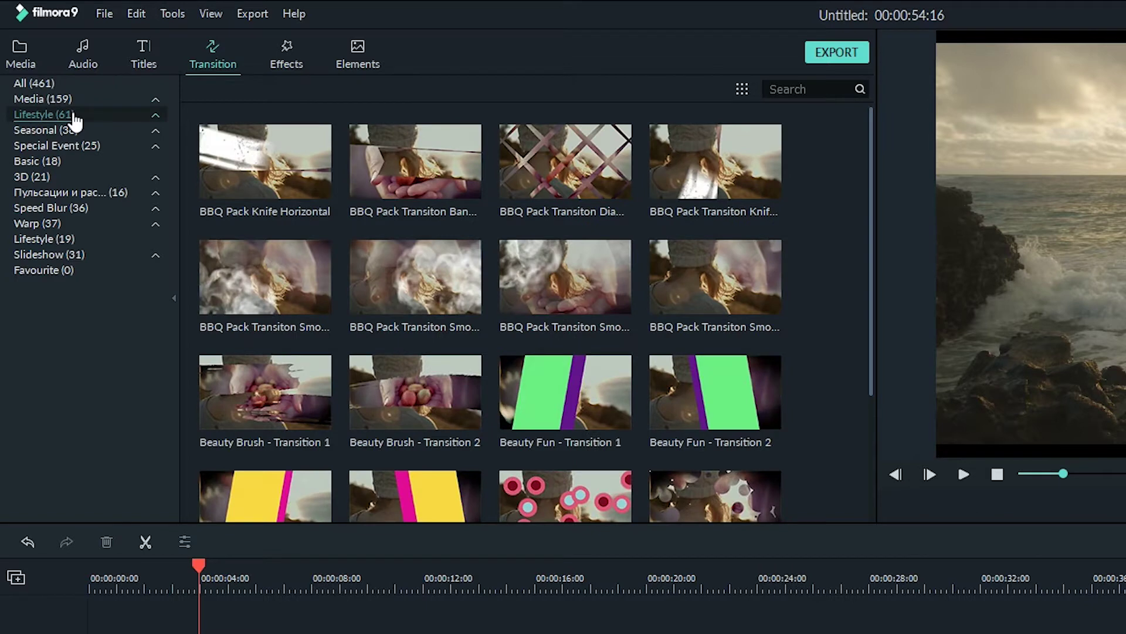
click(66, 132)
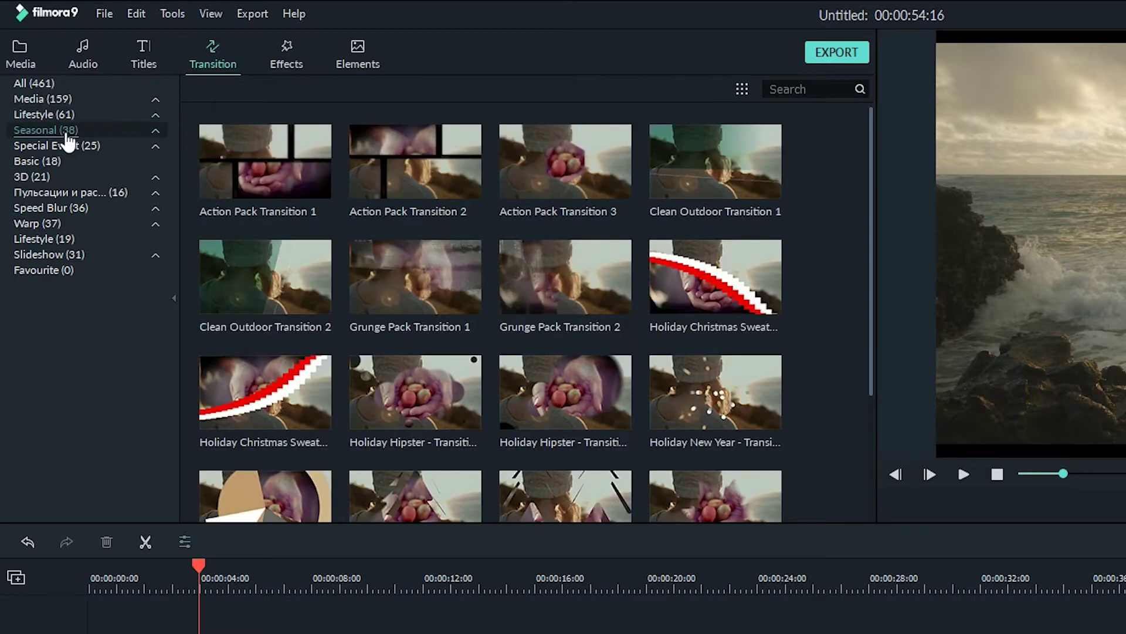
click(68, 145)
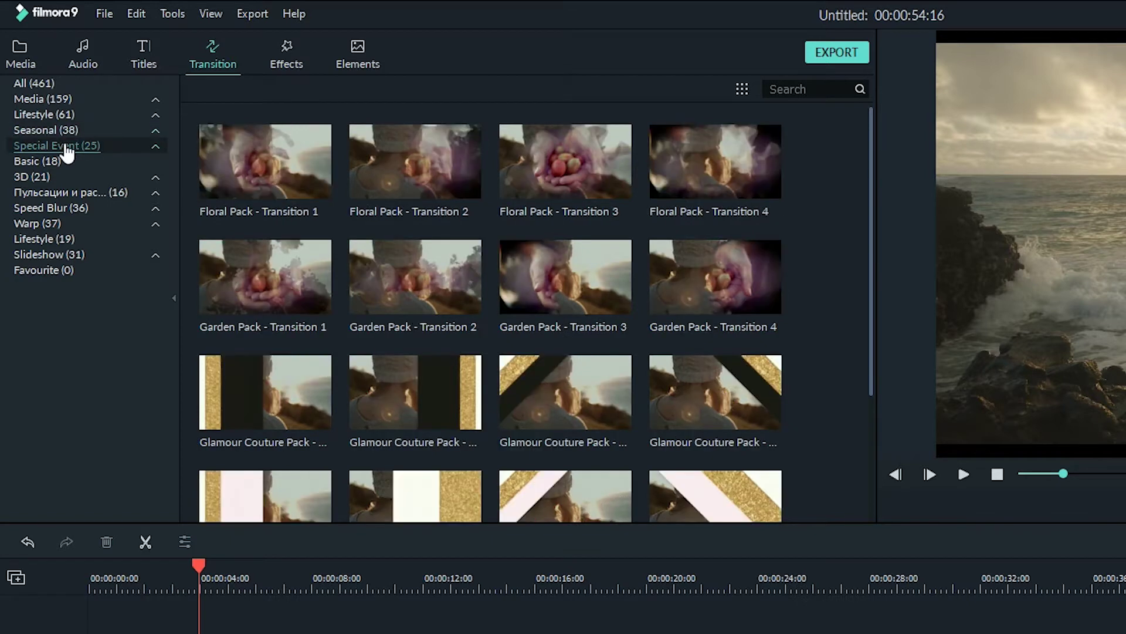
click(59, 161)
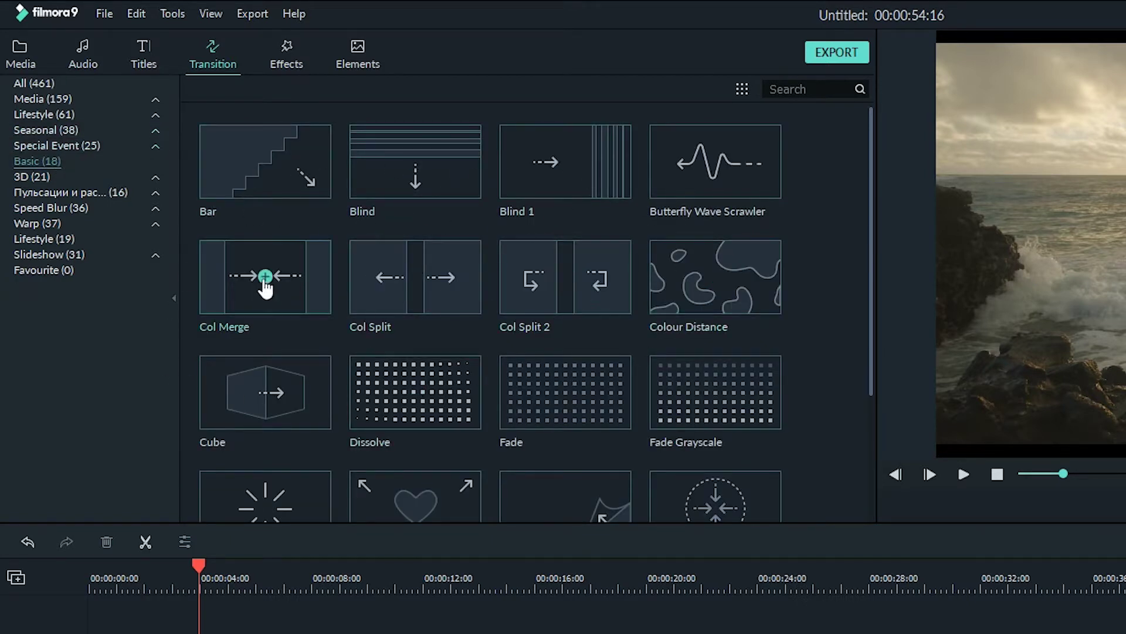
scroll(536, 368, down, 3)
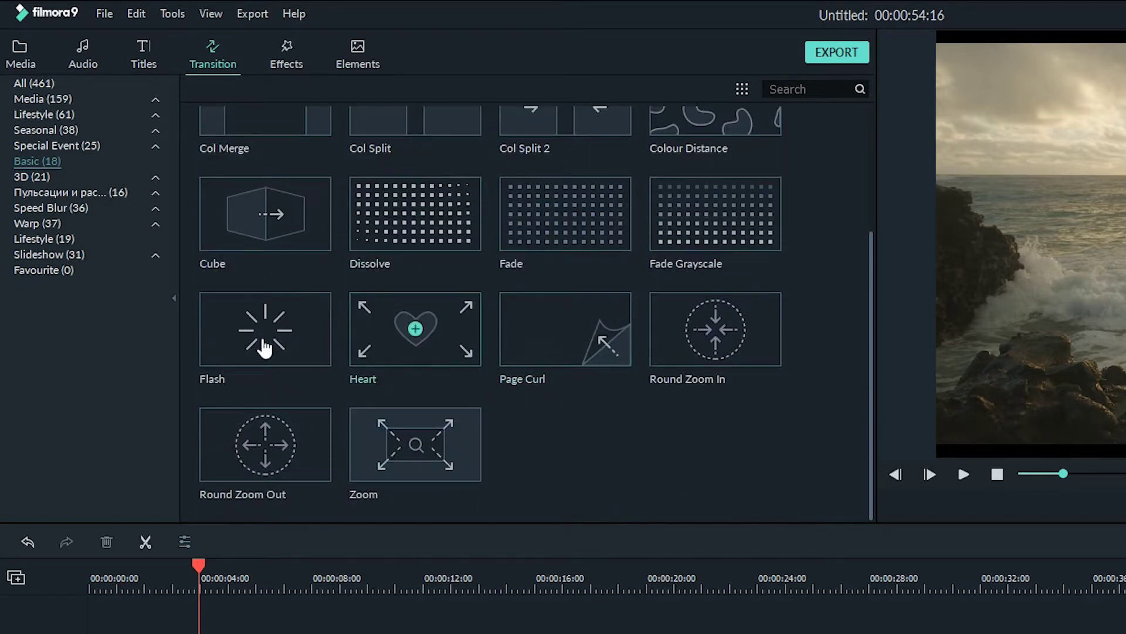
Step: Look through the transitions in the 3D, Speed Blur and Warp categories
click(26, 177)
scroll(585, 349, down, 5)
scroll(487, 346, up, 5)
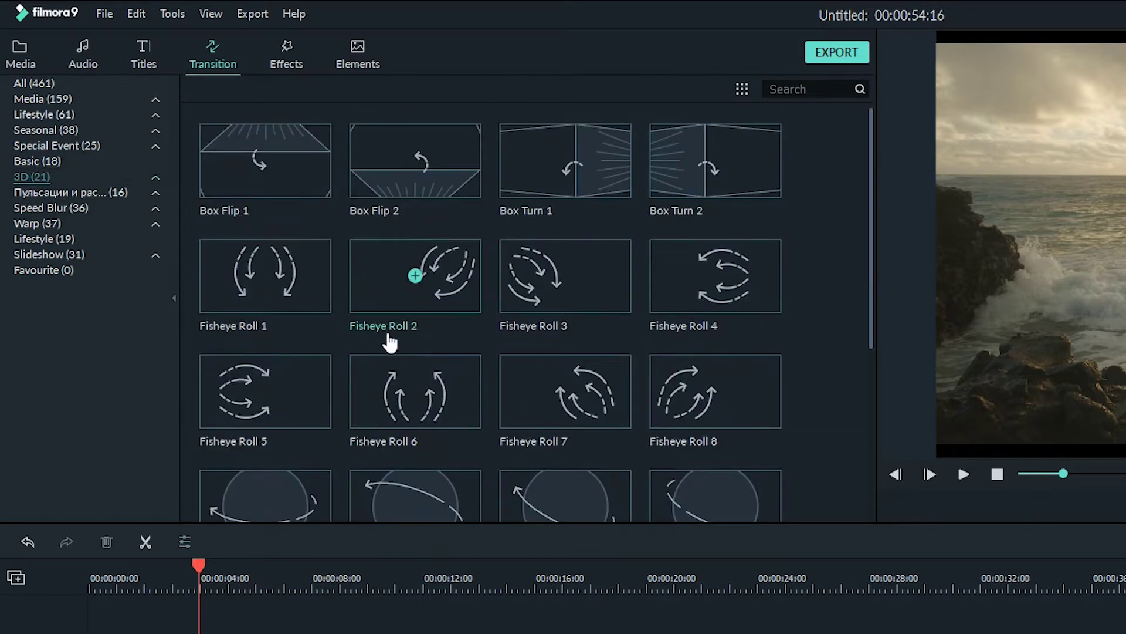
scroll(469, 323, down, 5)
scroll(472, 311, up, 5)
click(50, 208)
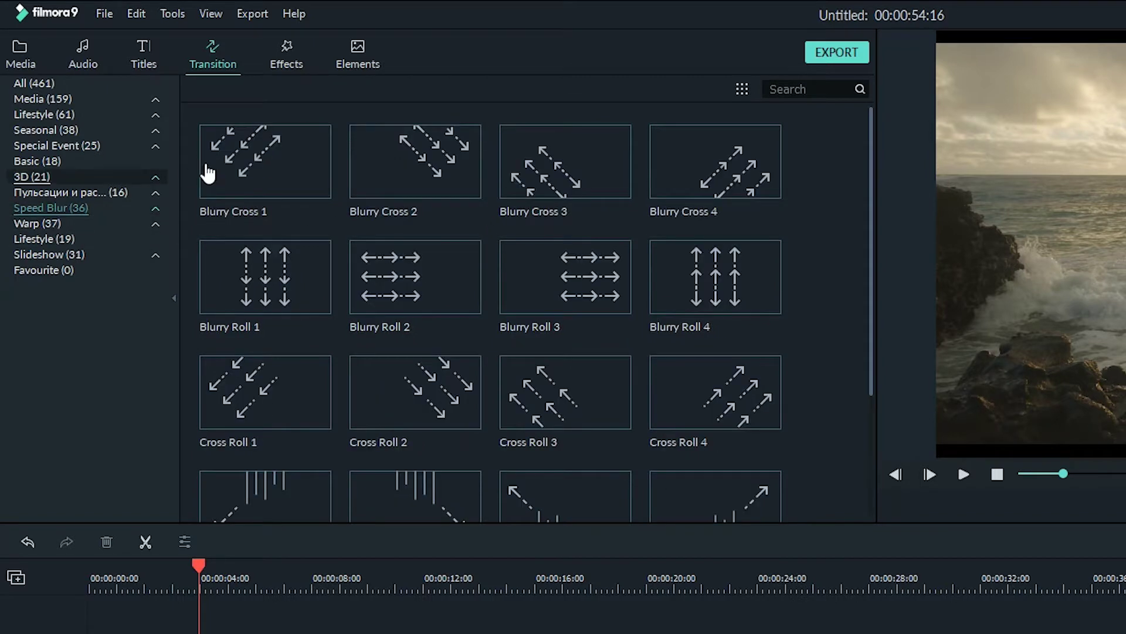
click(36, 223)
scroll(478, 372, down, 5)
scroll(478, 448, up, 5)
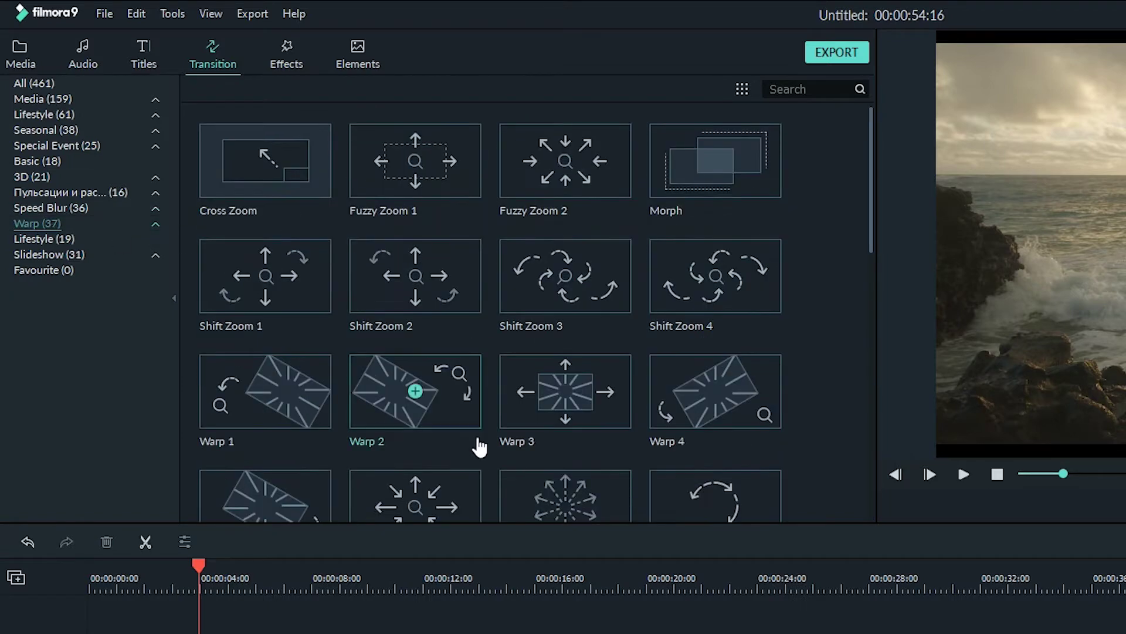
Step: Browse the Media transition category and preview a Deep Web Pack transition
click(23, 83)
click(47, 100)
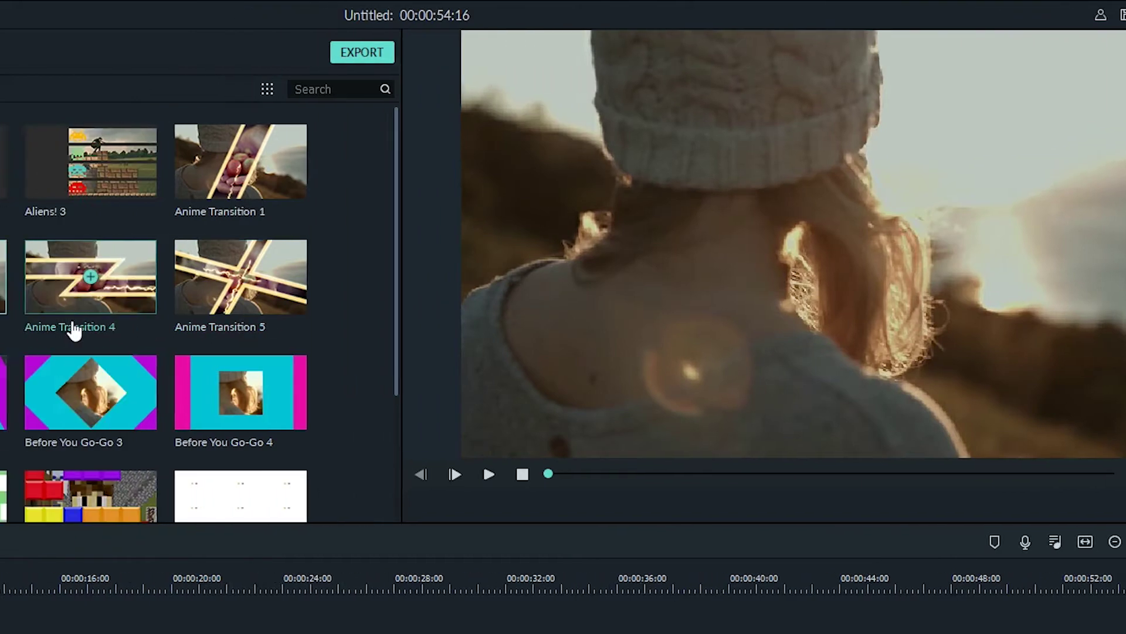
scroll(534, 308, down, 3)
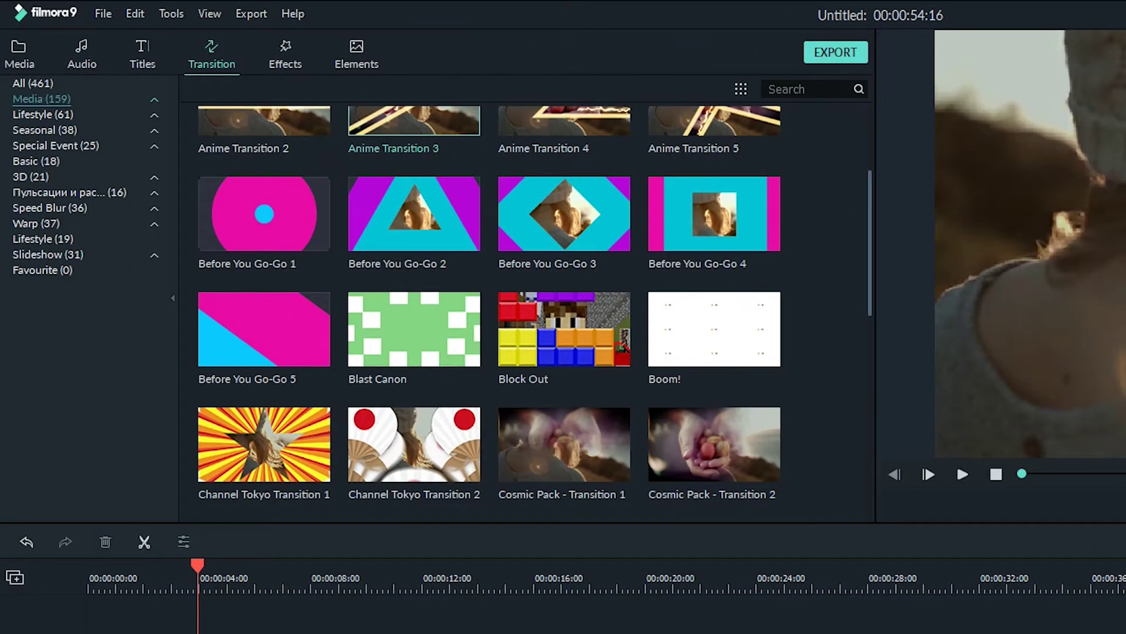
scroll(491, 302, down, 5)
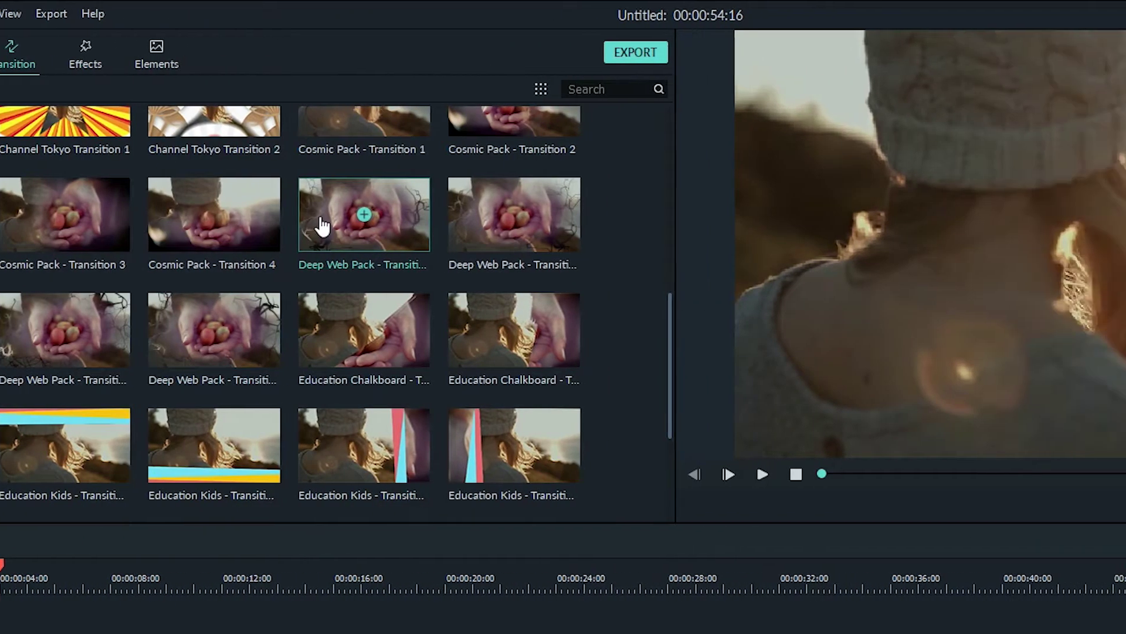
click(321, 225)
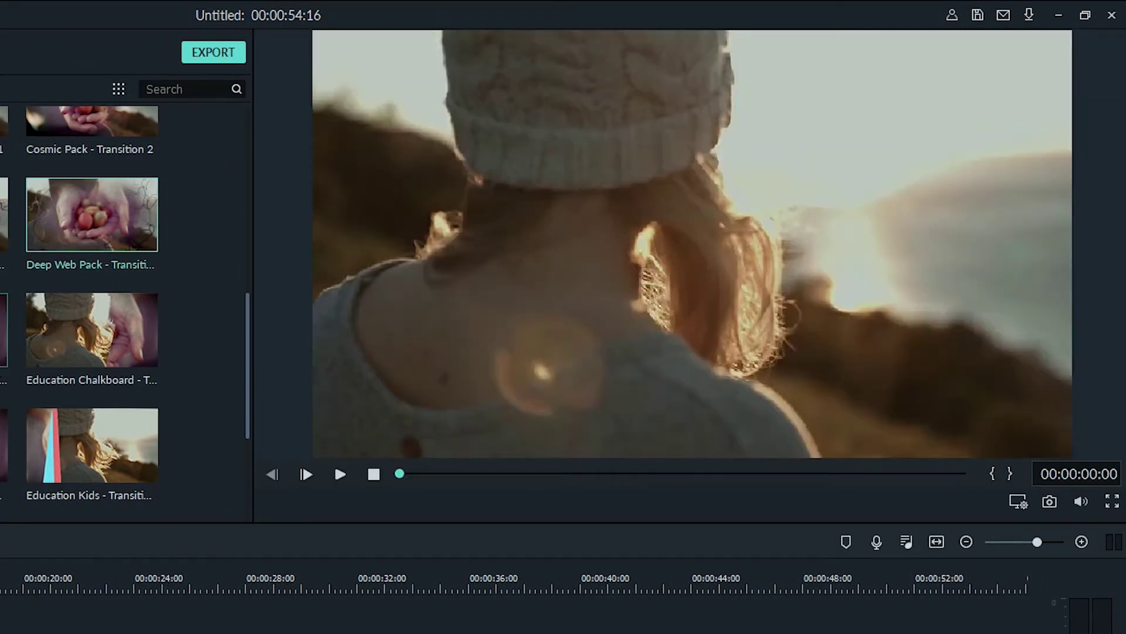
Step: Preview a Gaming Set Old World transition and a Gaming Set Racing transition from the Media category
scroll(68, 223, down, 3)
scroll(456, 345, down, 3)
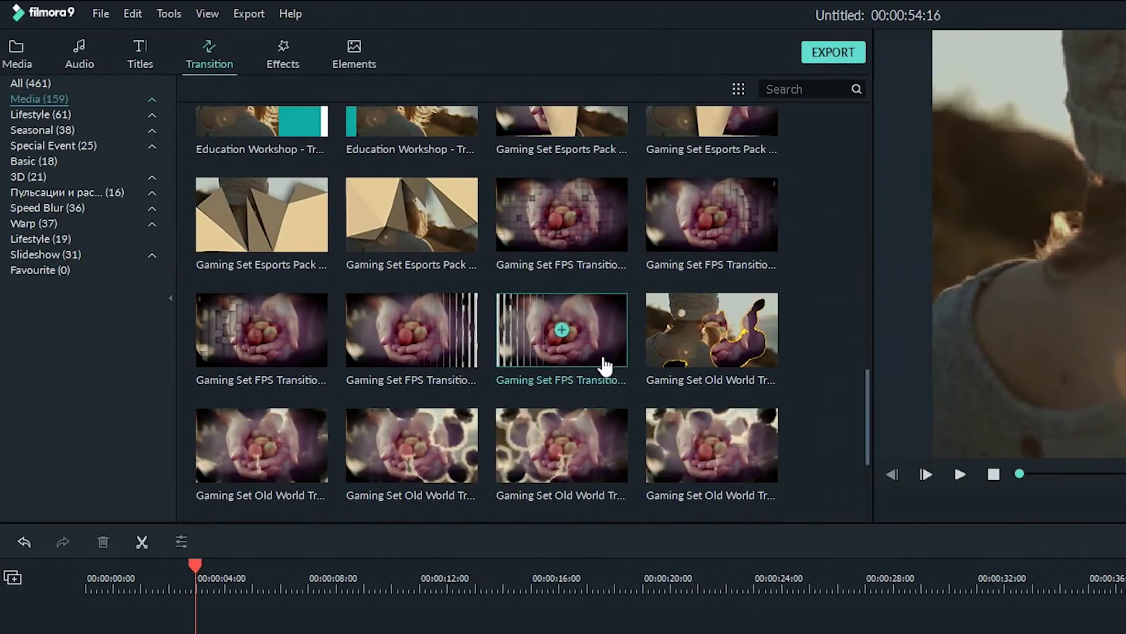
double_click(661, 340)
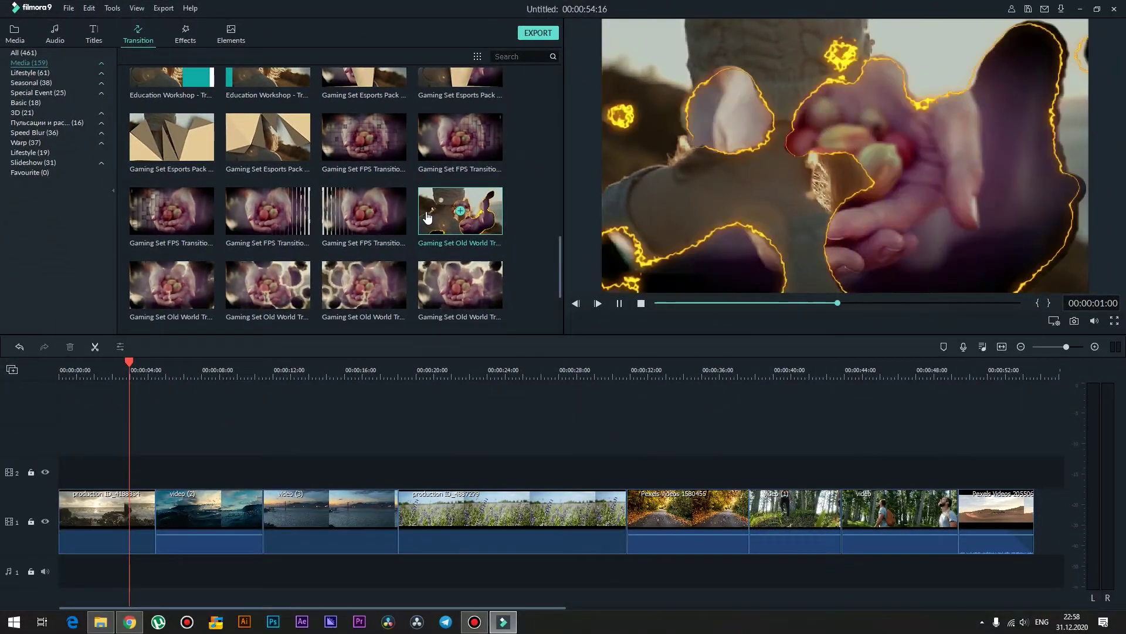
scroll(490, 251, down, 2)
click(341, 216)
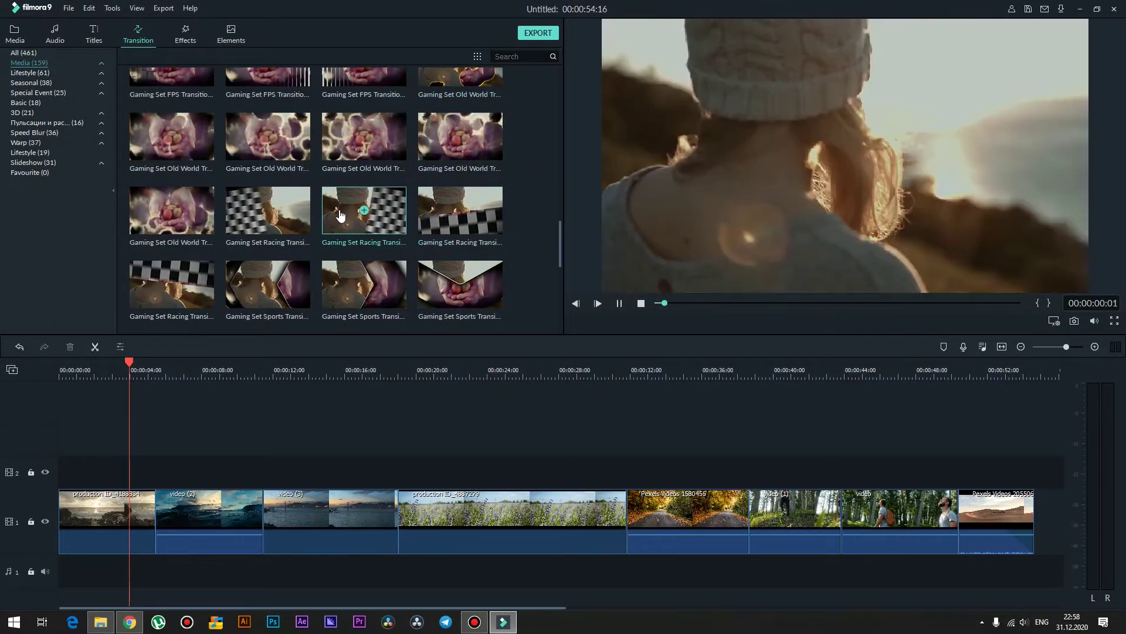
Step: Preview the Geometric Hexagon, Geometric Vortex and Japan Pop Transition 5 transitions in the Media category
scroll(341, 216, down, 2)
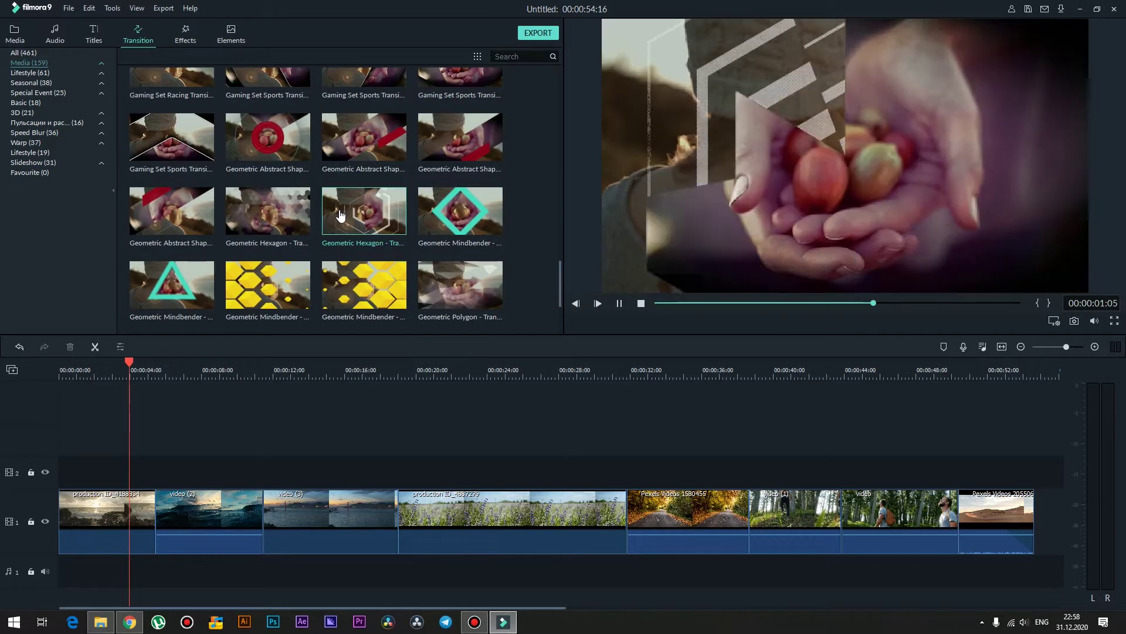
scroll(340, 216, down, 2)
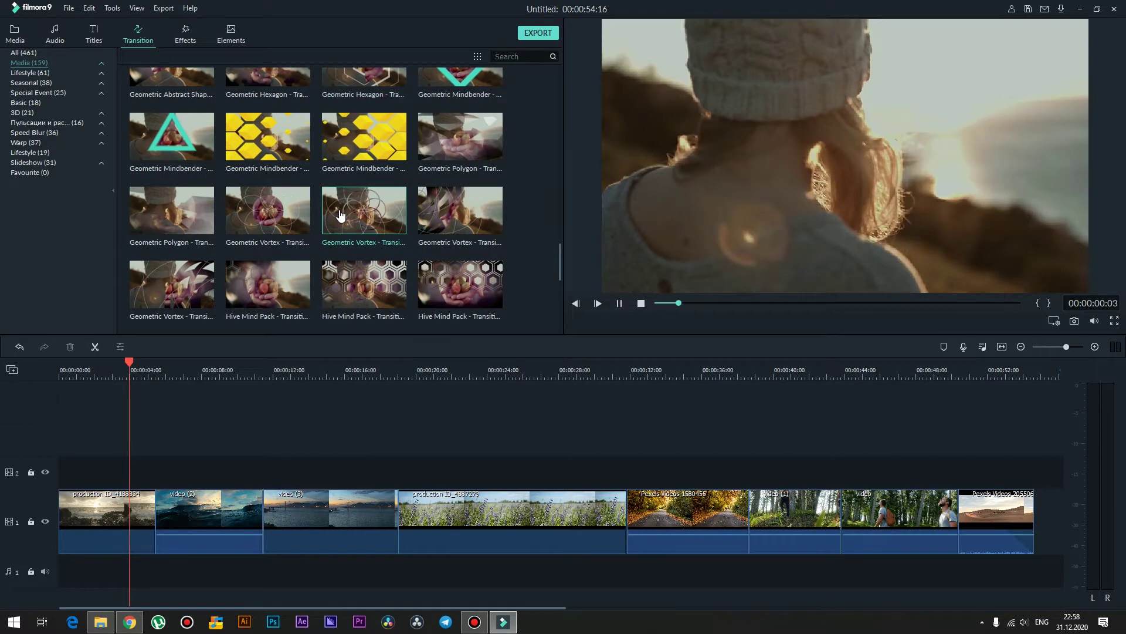
scroll(341, 216, down, 3)
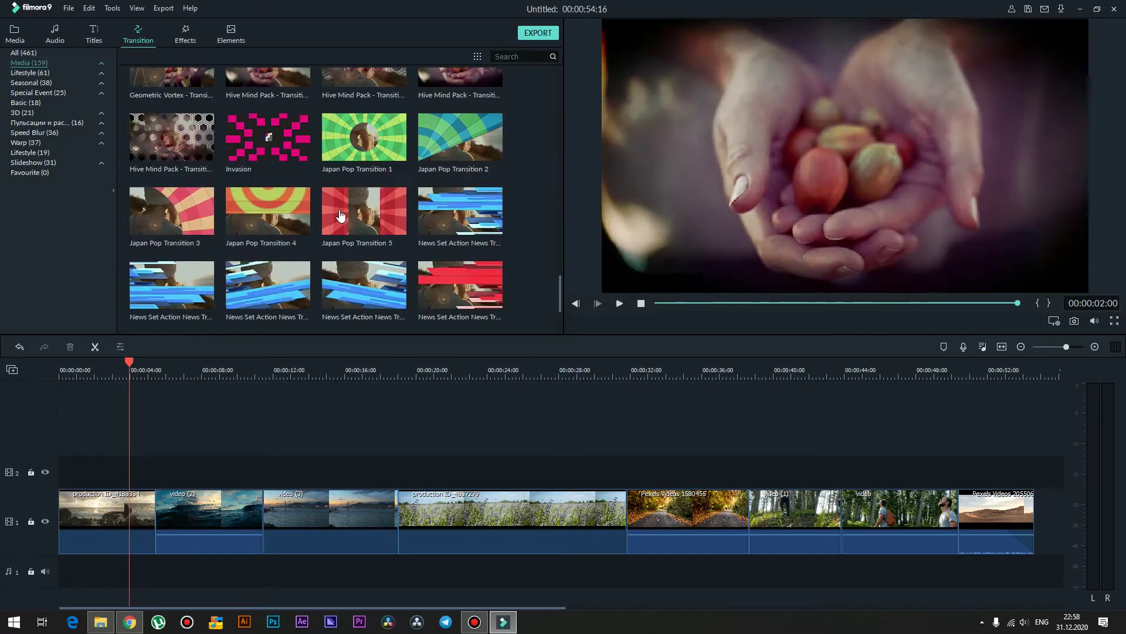
click(341, 216)
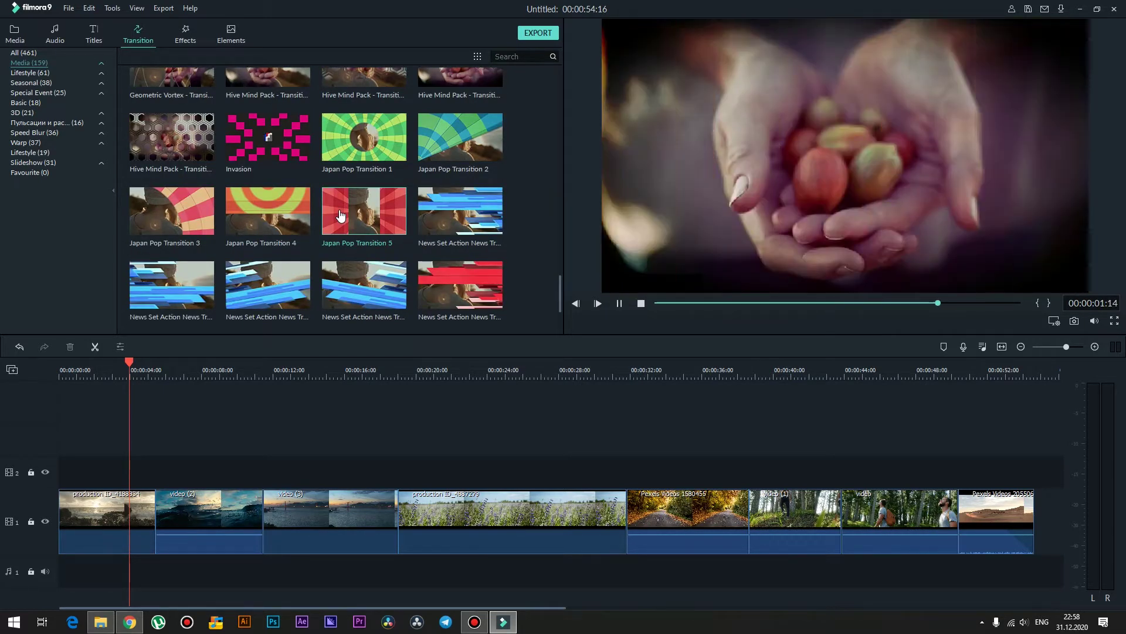
Step: Preview News Set Breaking News, News Set Global Events and Small Business Corporate transitions, browsing to the end of the Media category
scroll(339, 216, down, 2)
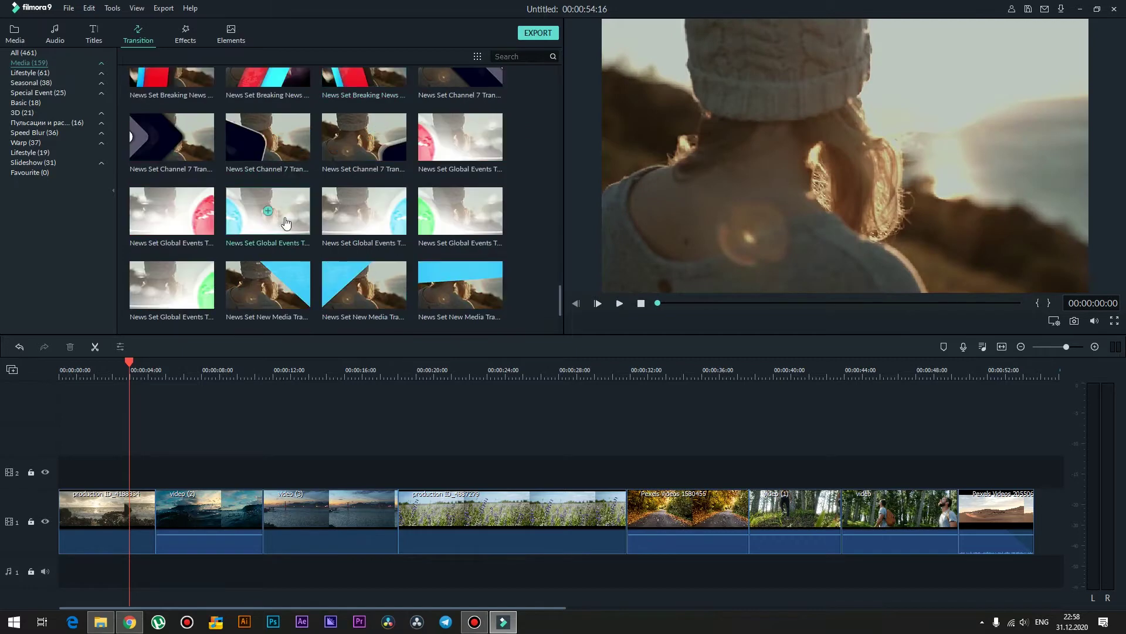
mouse_move(290, 277)
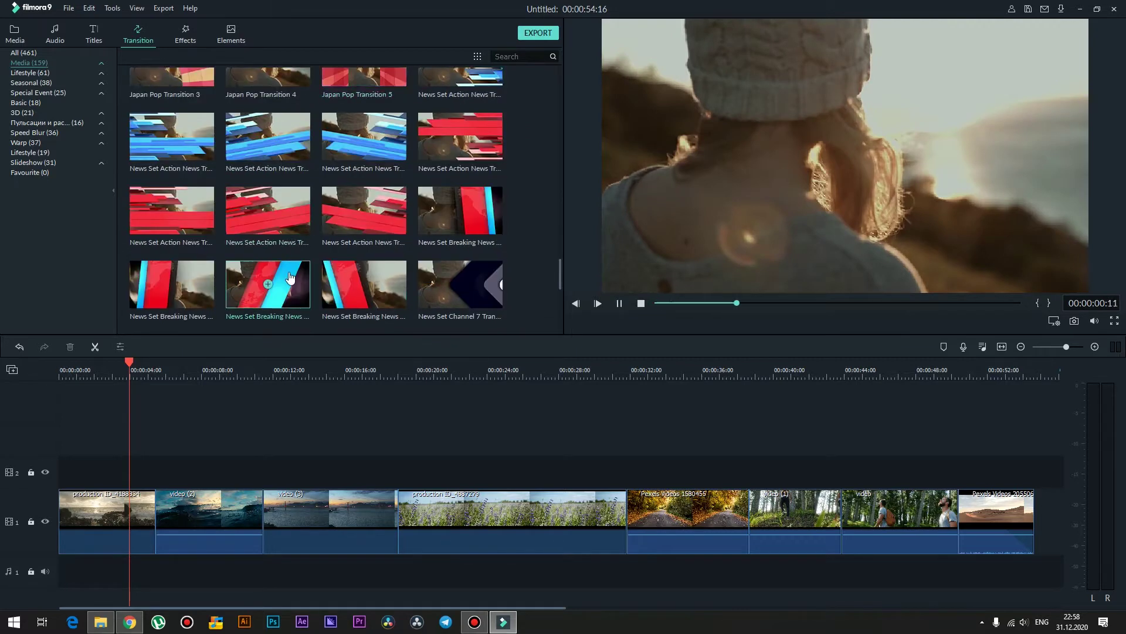
scroll(340, 271, down, 3)
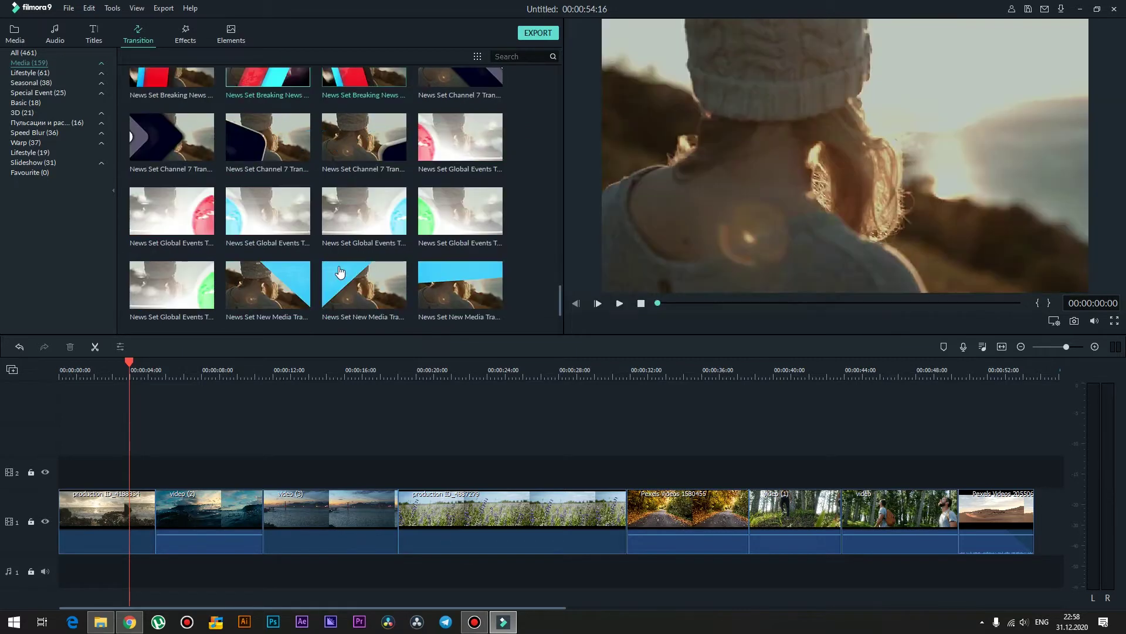
click(293, 212)
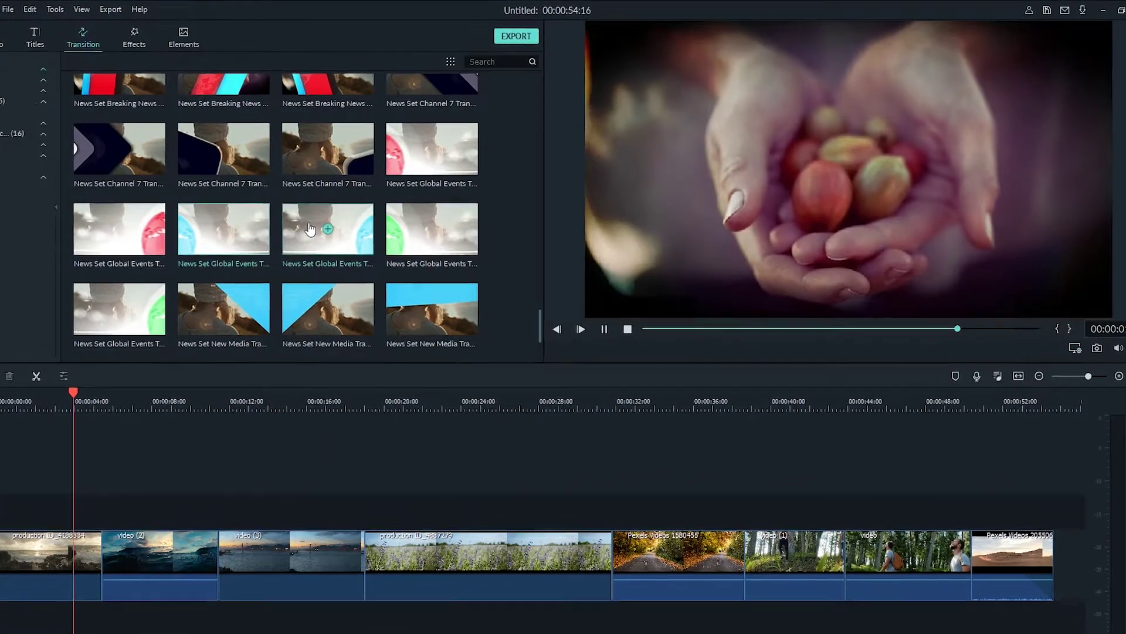
scroll(349, 211, down, 4)
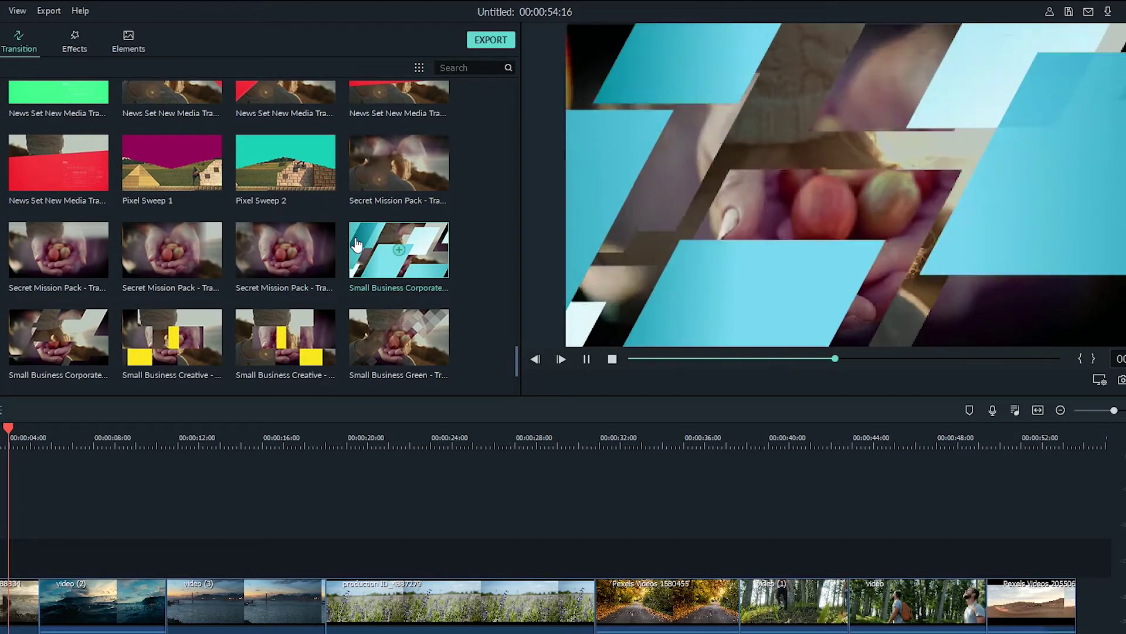
scroll(352, 243, down, 4)
scroll(214, 241, down, 2)
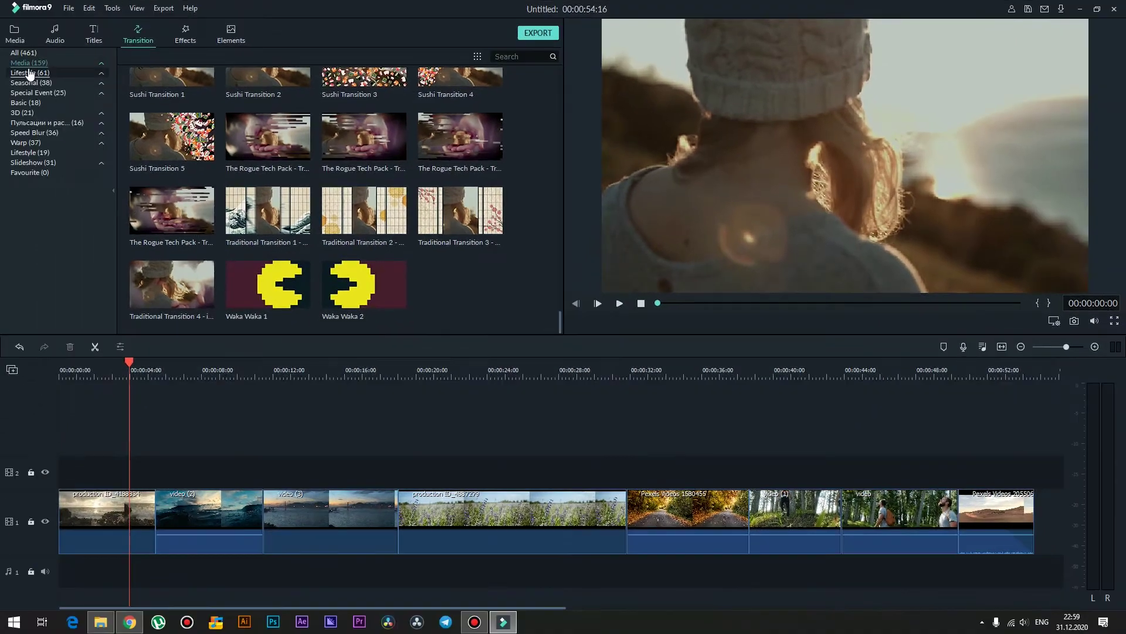
Step: Preview a BBQ Pack transition, Edge Out 2 and a Fitness Power transition from the first Lifestyle category
click(29, 74)
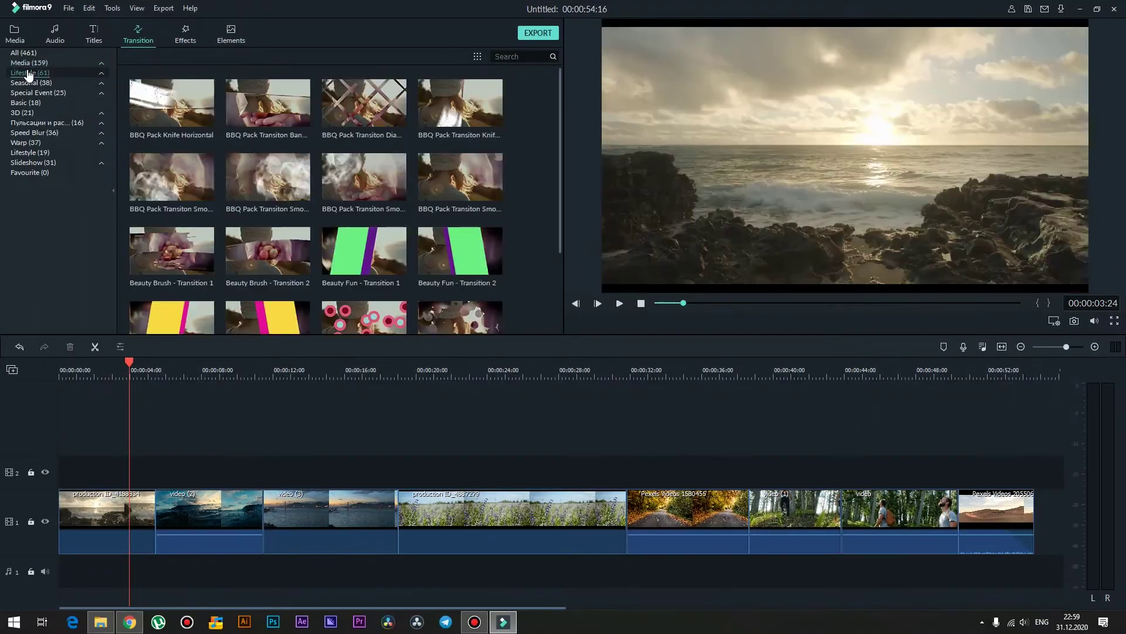
click(354, 114)
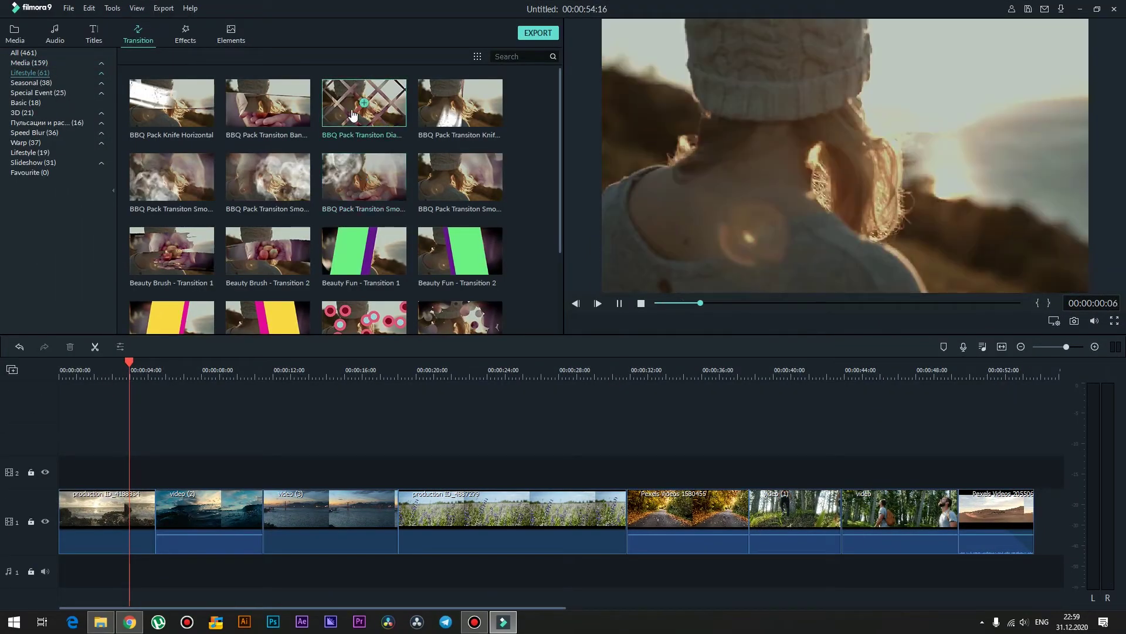
scroll(352, 114, down, 4)
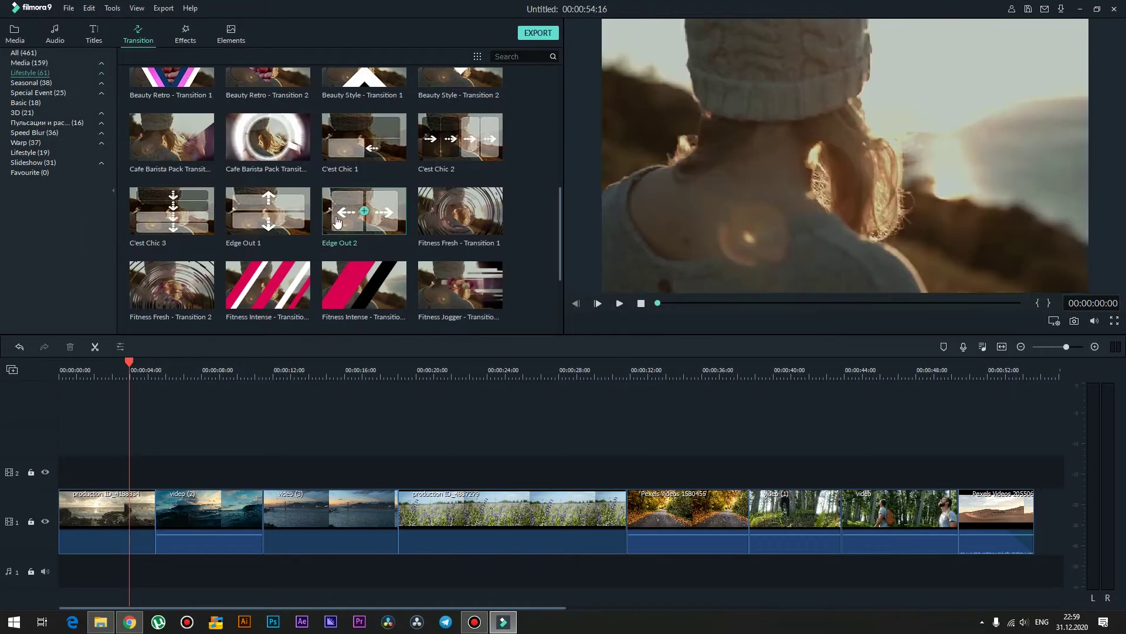
click(336, 222)
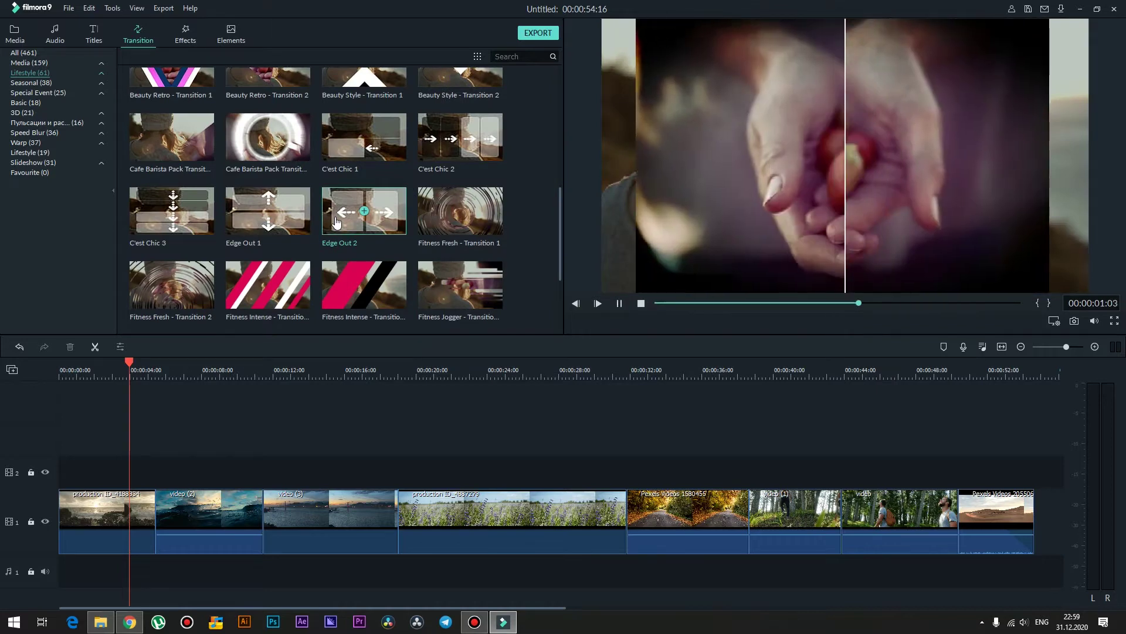
scroll(336, 221, down, 2)
click(337, 222)
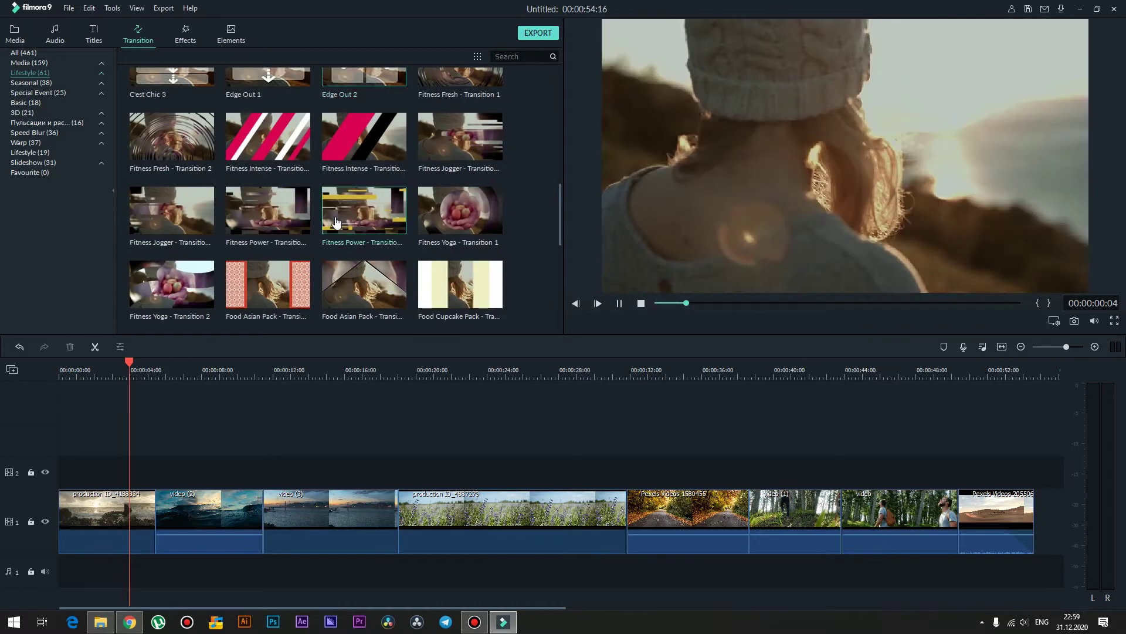
Step: Preview Action Pack Transition 2 from the Seasonal category and Col Split 2 from the Basic category
click(43, 84)
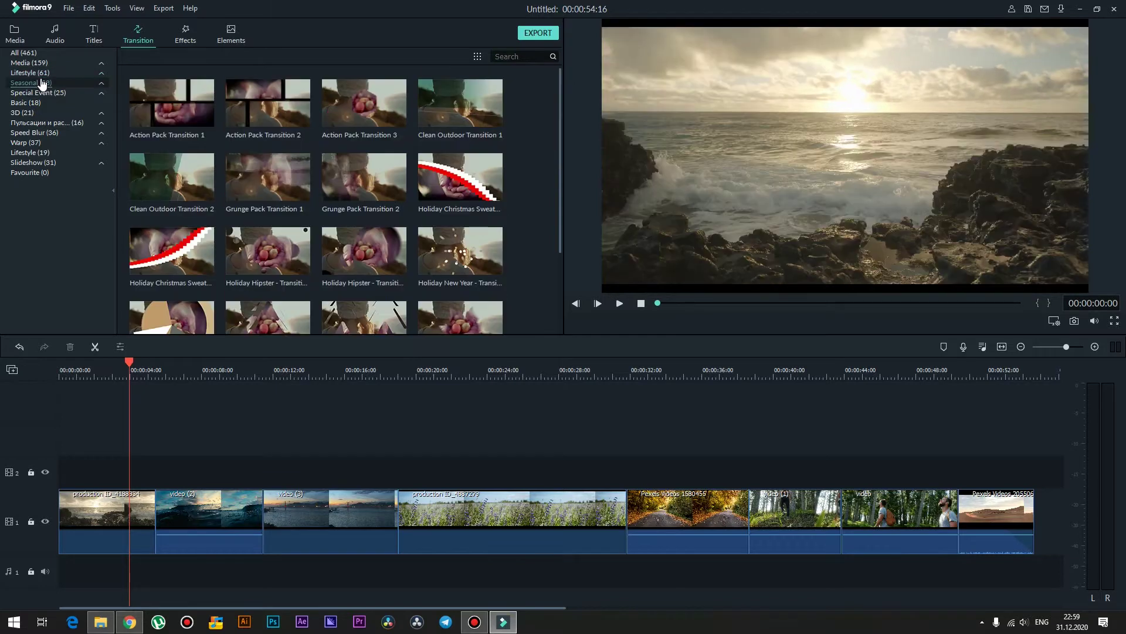
click(292, 109)
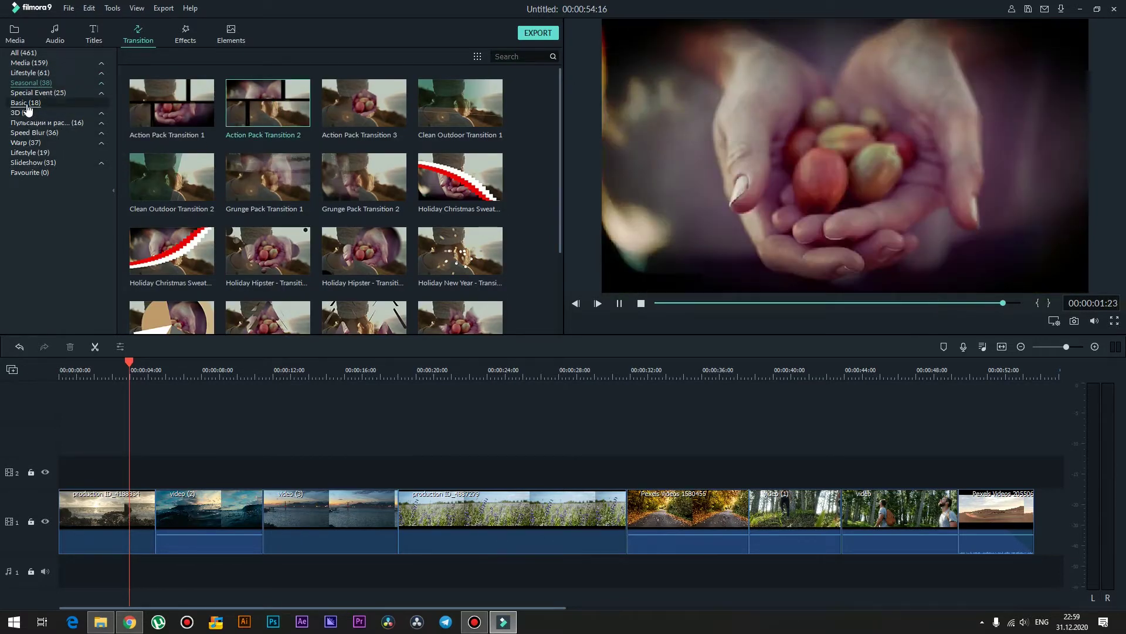
click(26, 105)
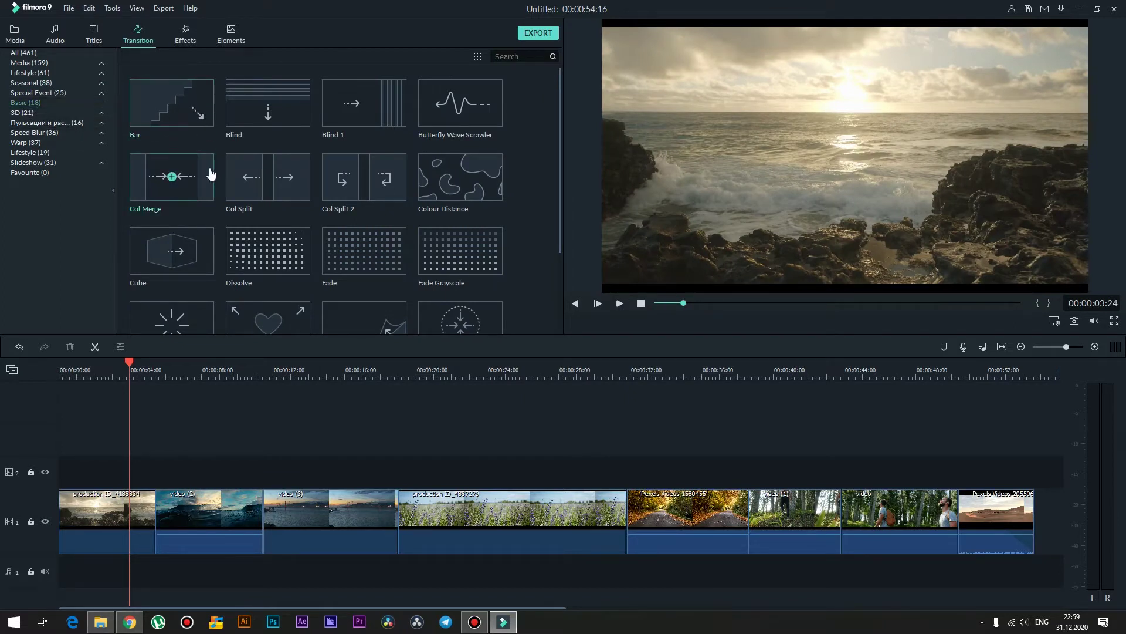
click(385, 176)
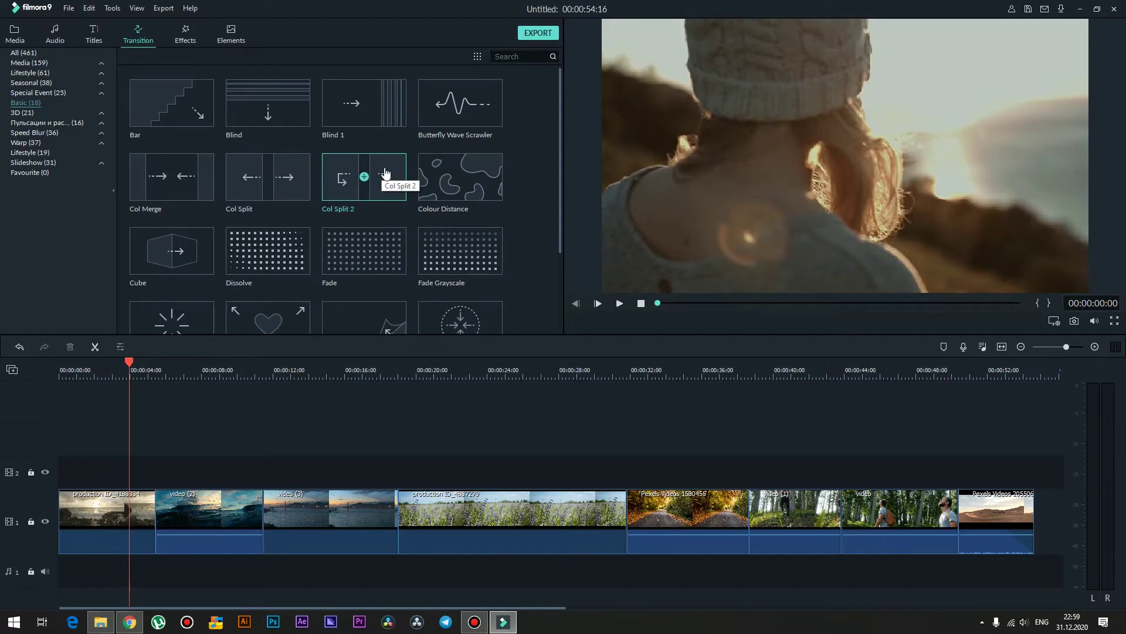
Step: Place the Col Split 2 transition on the cut between the production ID_4188834 and video (2) clips, overlapping both
drag(385, 171, 237, 408)
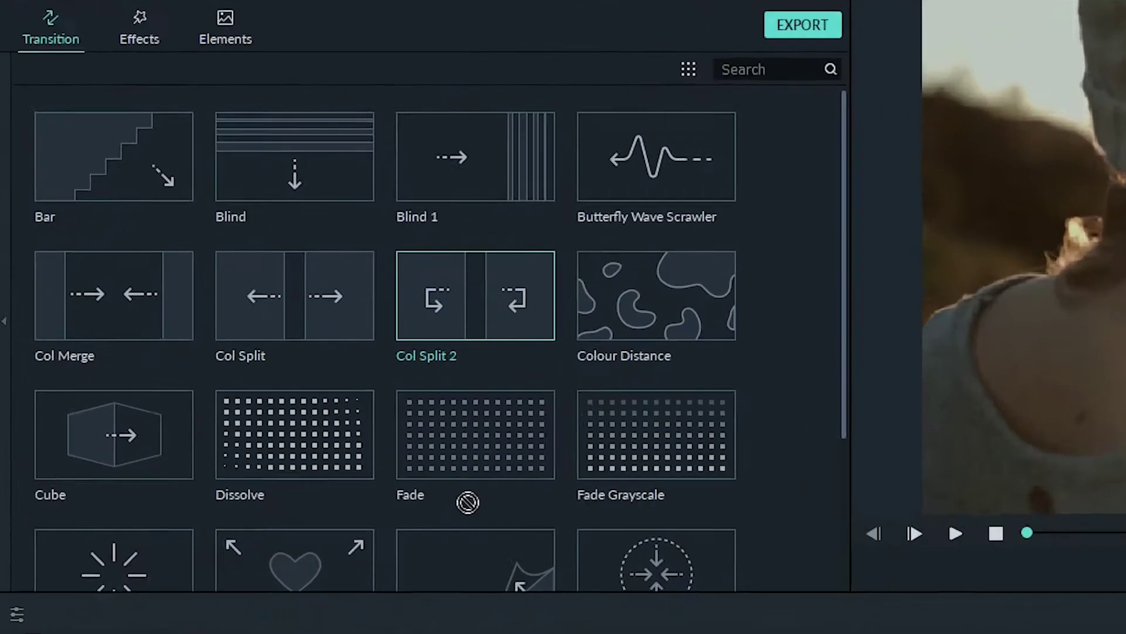
drag(502, 452, 385, 569)
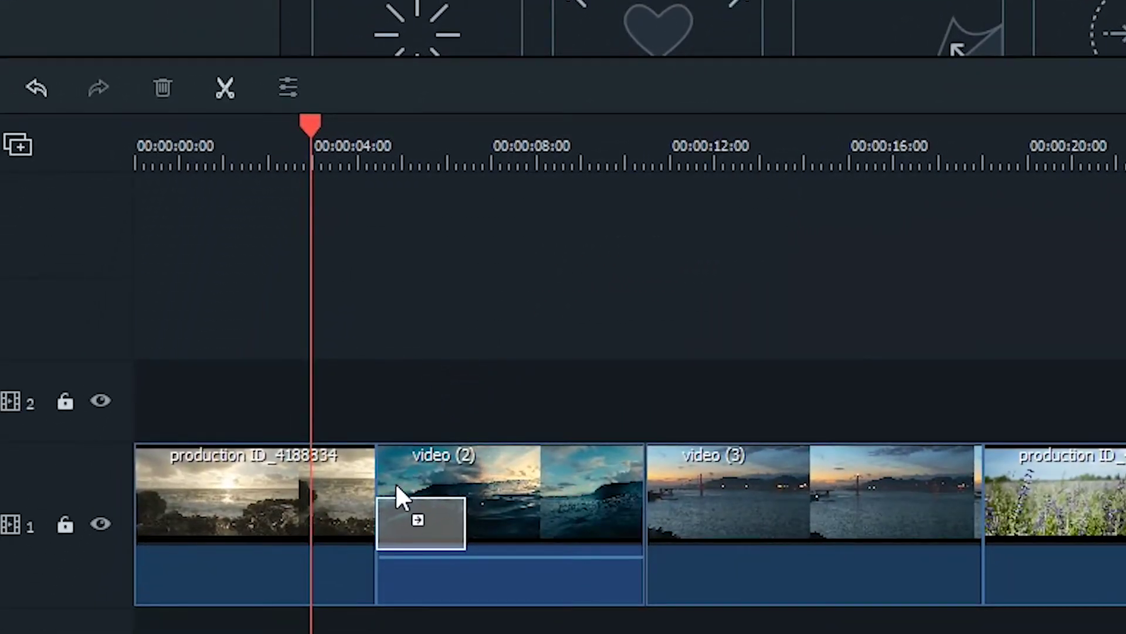
drag(396, 486, 340, 512)
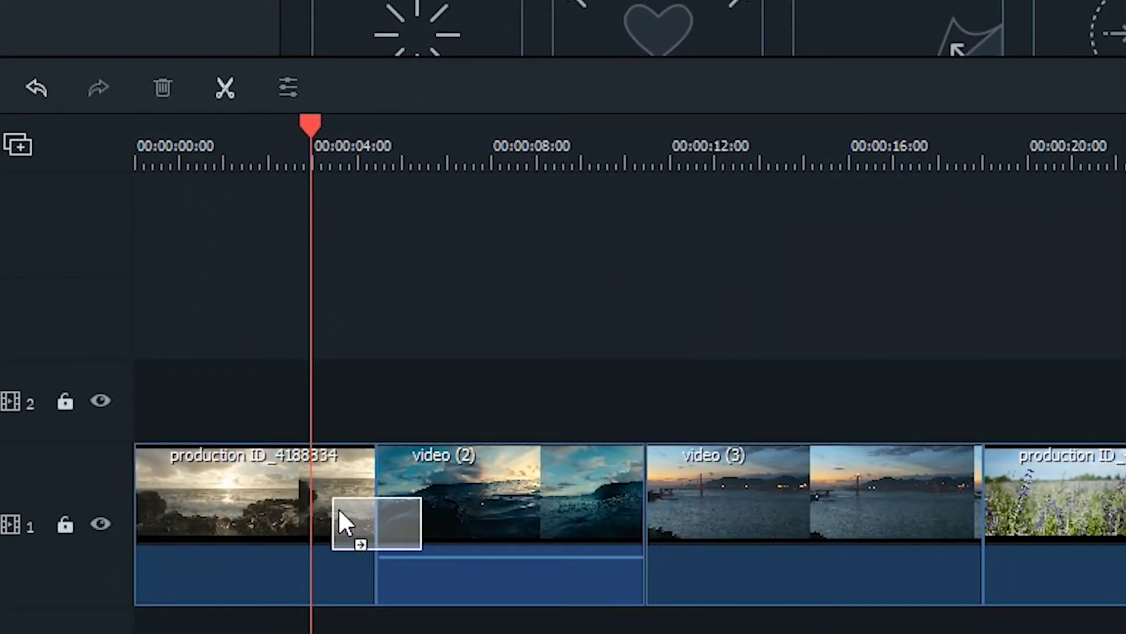
drag(338, 507, 338, 507)
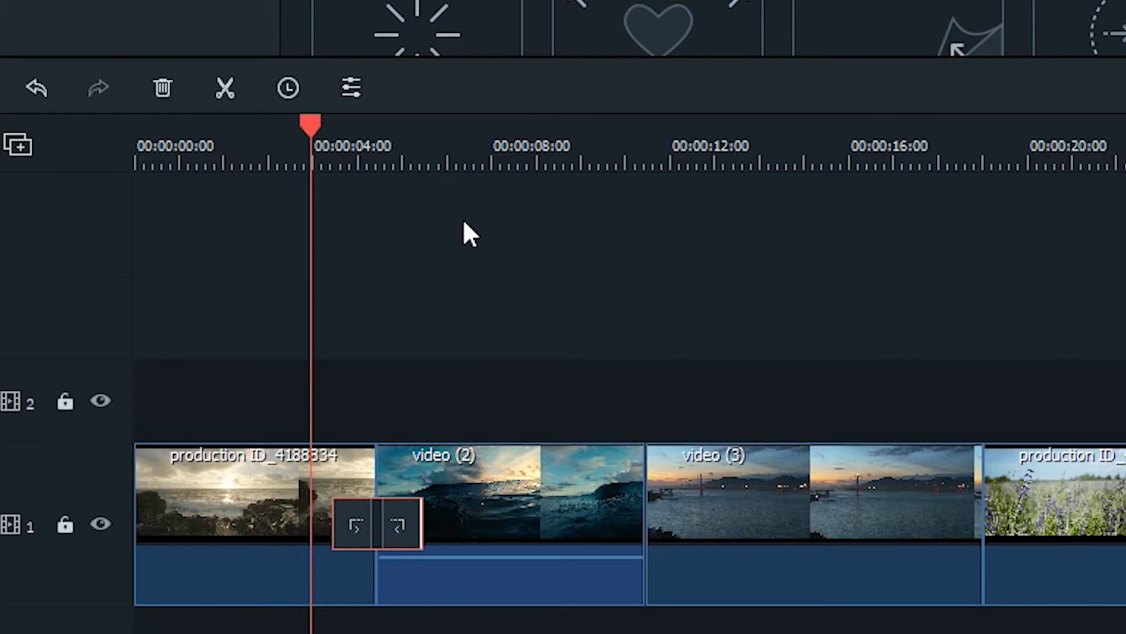
Step: Play back the Col Split 2 transition between the first two clips several times
click(463, 296)
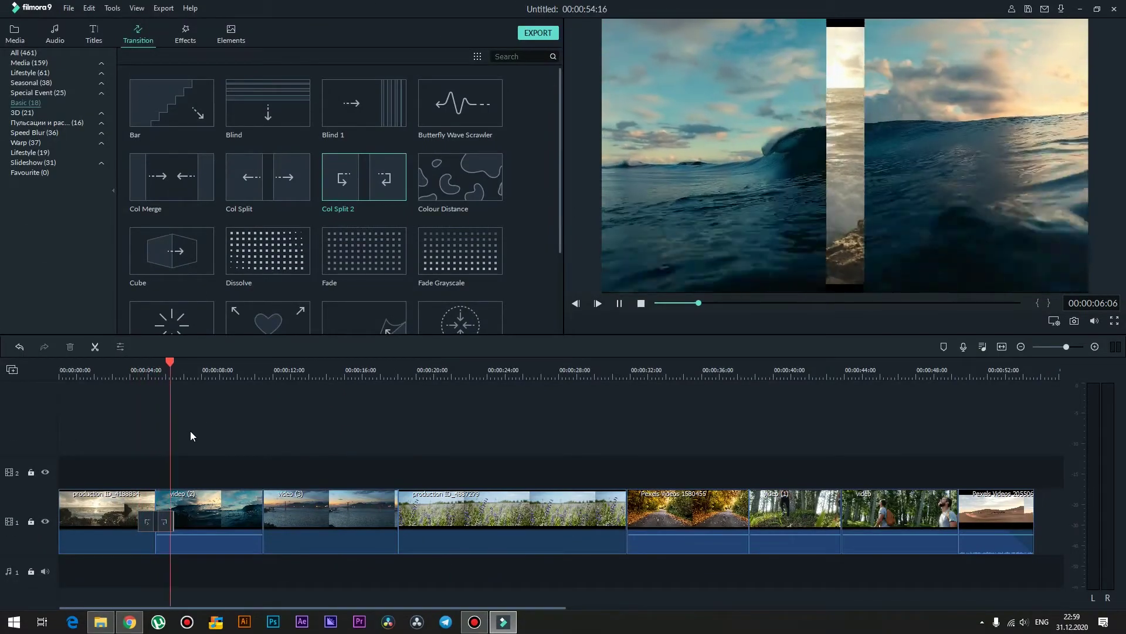
click(142, 374)
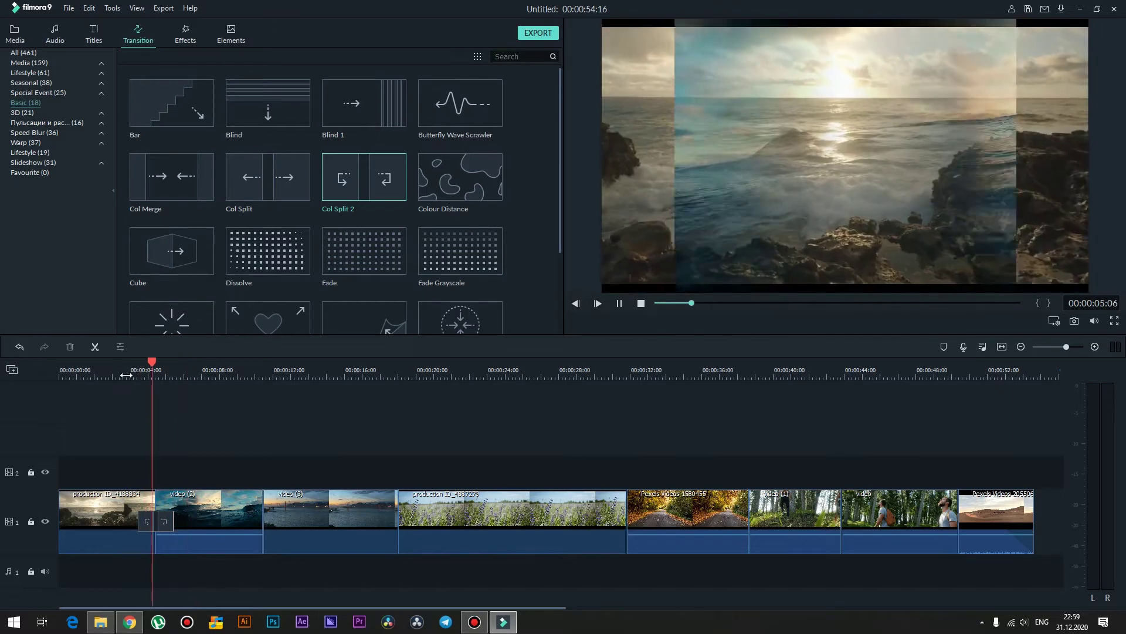
click(126, 372)
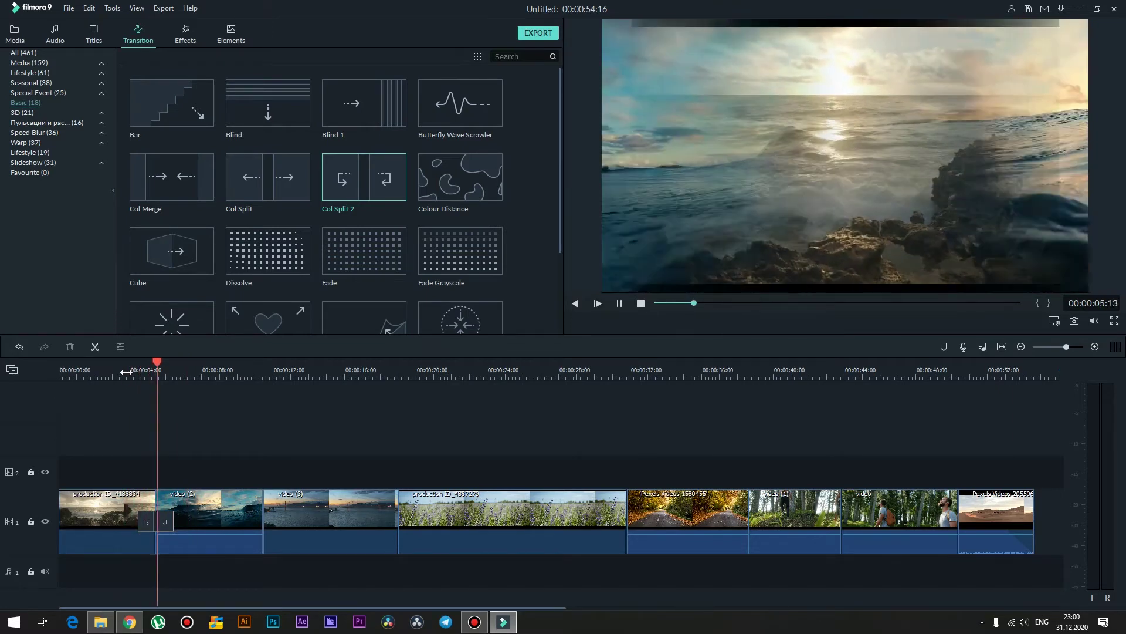
click(126, 372)
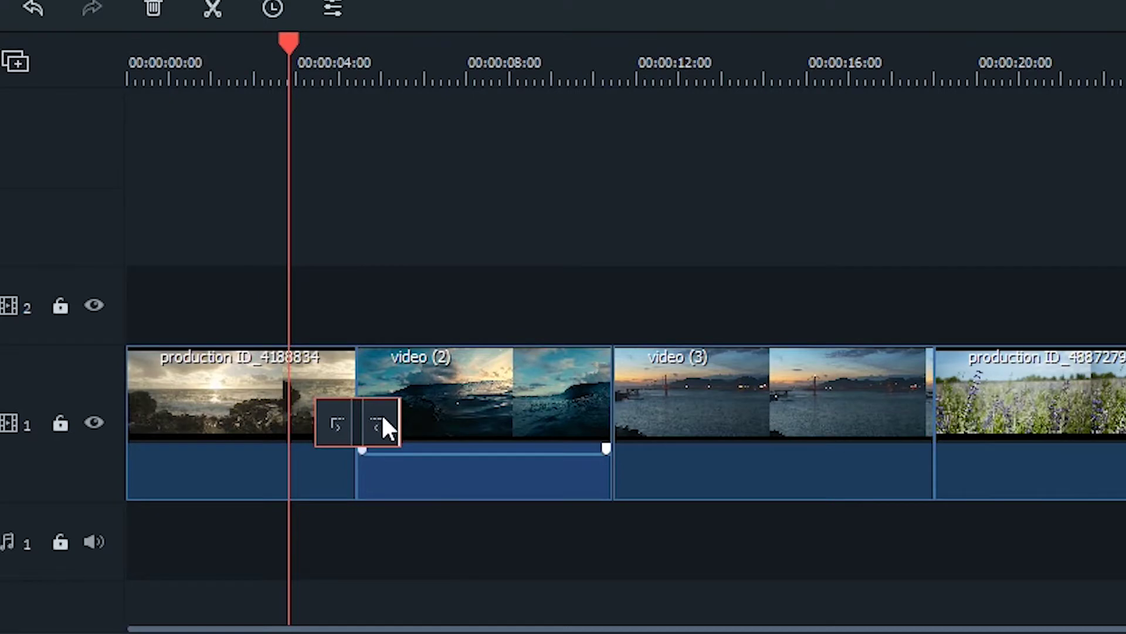
Step: Show the properties of the Col Split 2 transition, try the Prefix and Postfix modes with playback, and return to Overlap
double_click(381, 414)
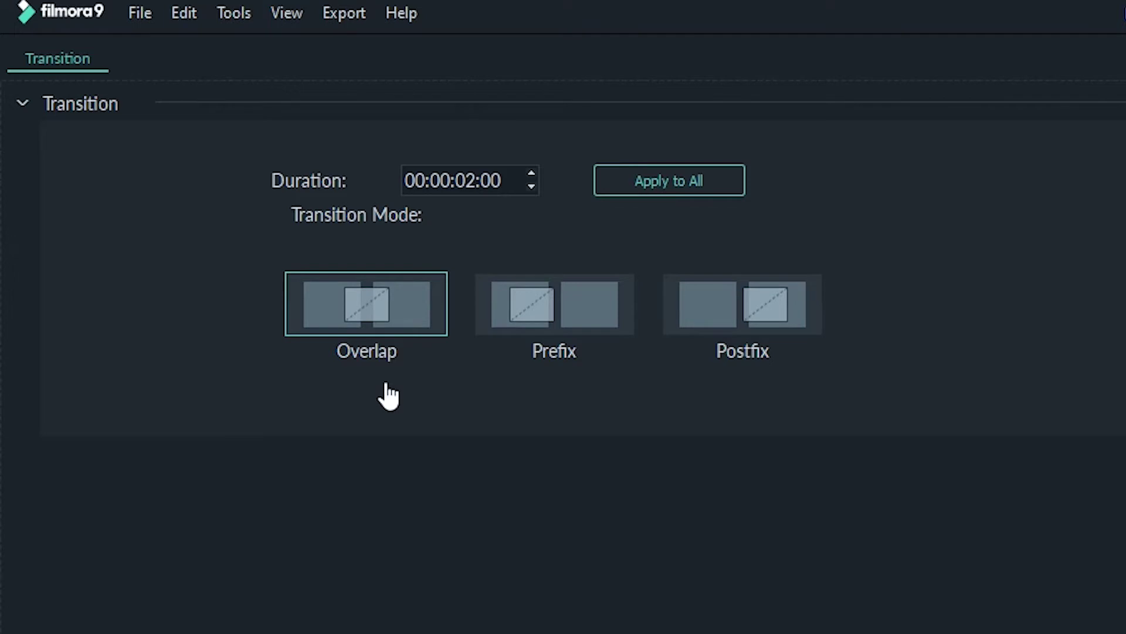
click(547, 338)
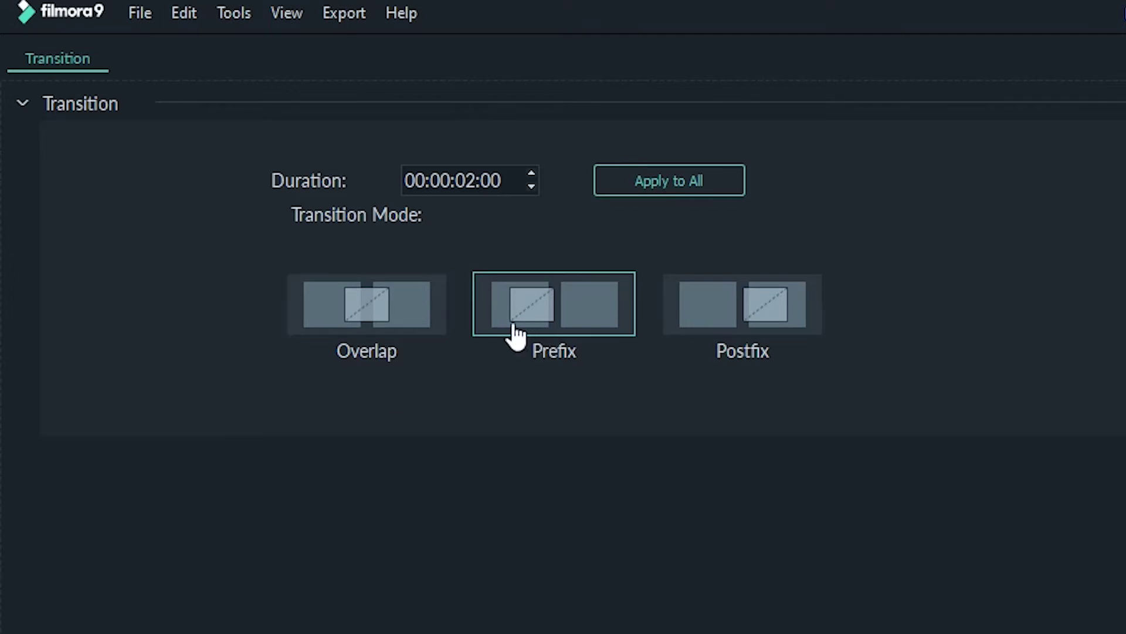
click(738, 321)
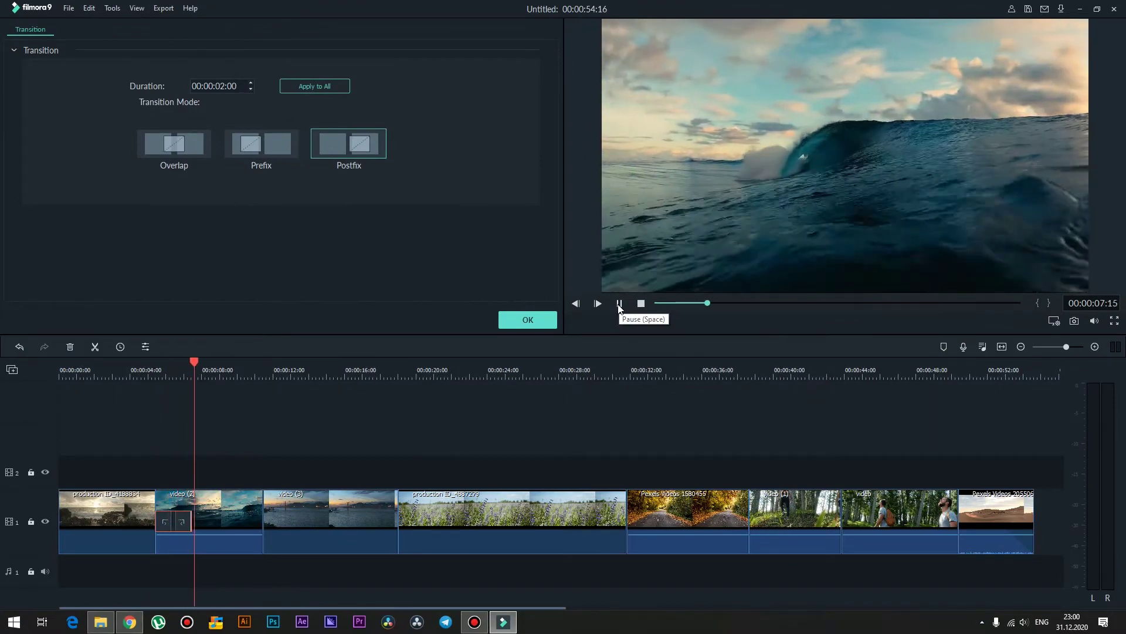
click(193, 149)
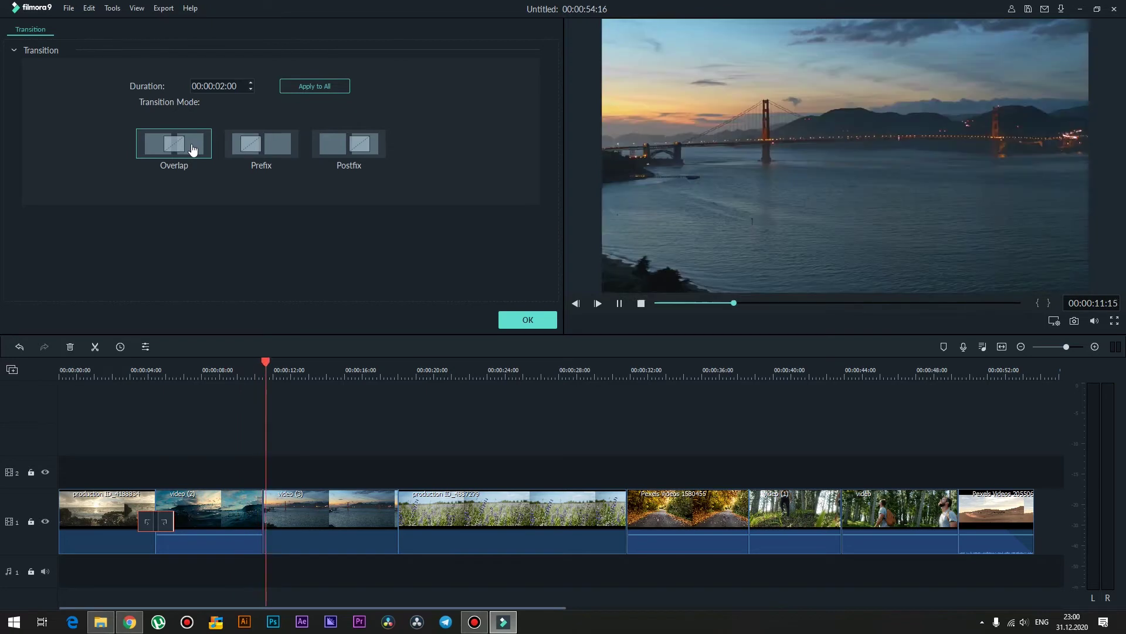
key(space)
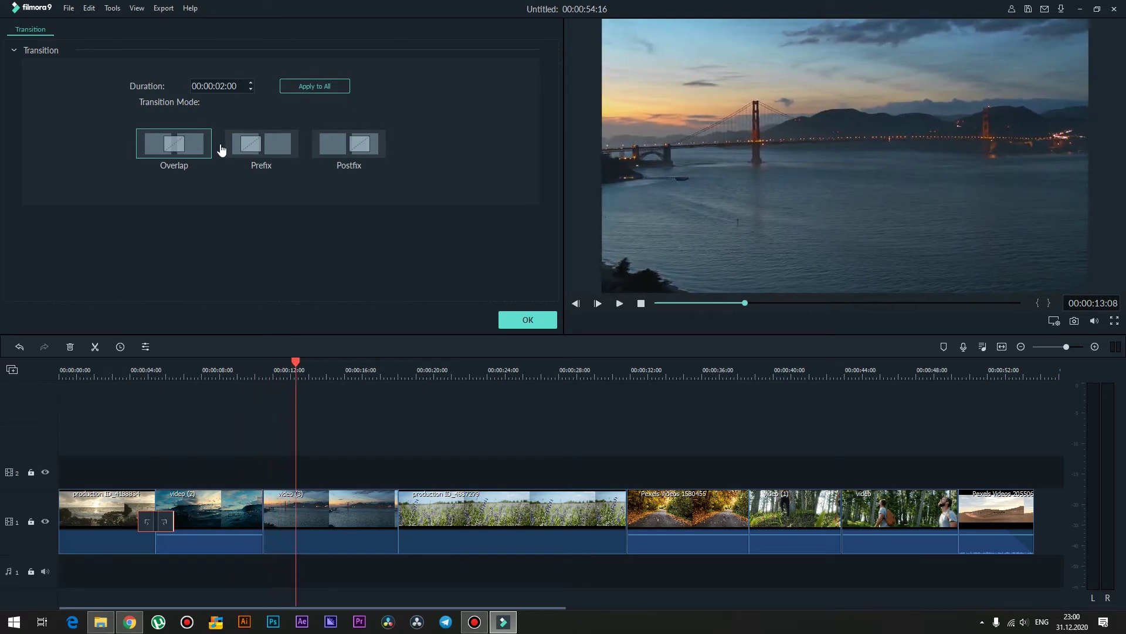
Step: Compare the Prefix, Postfix and Overlap modes again with the playhead near the transition, finishing on Overlap
click(252, 139)
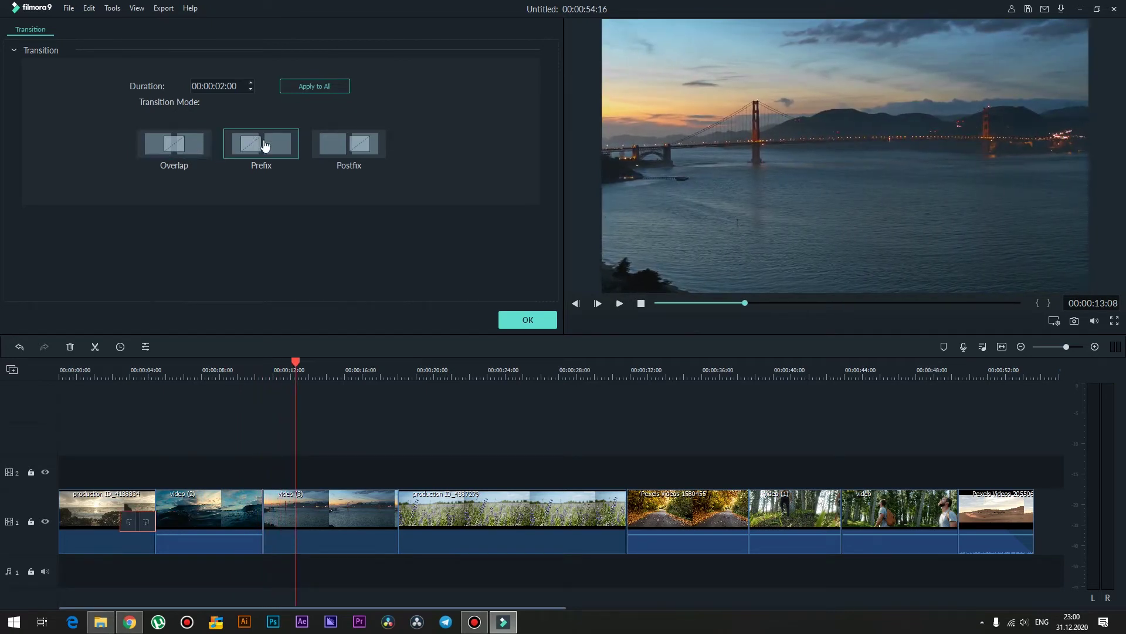
click(322, 141)
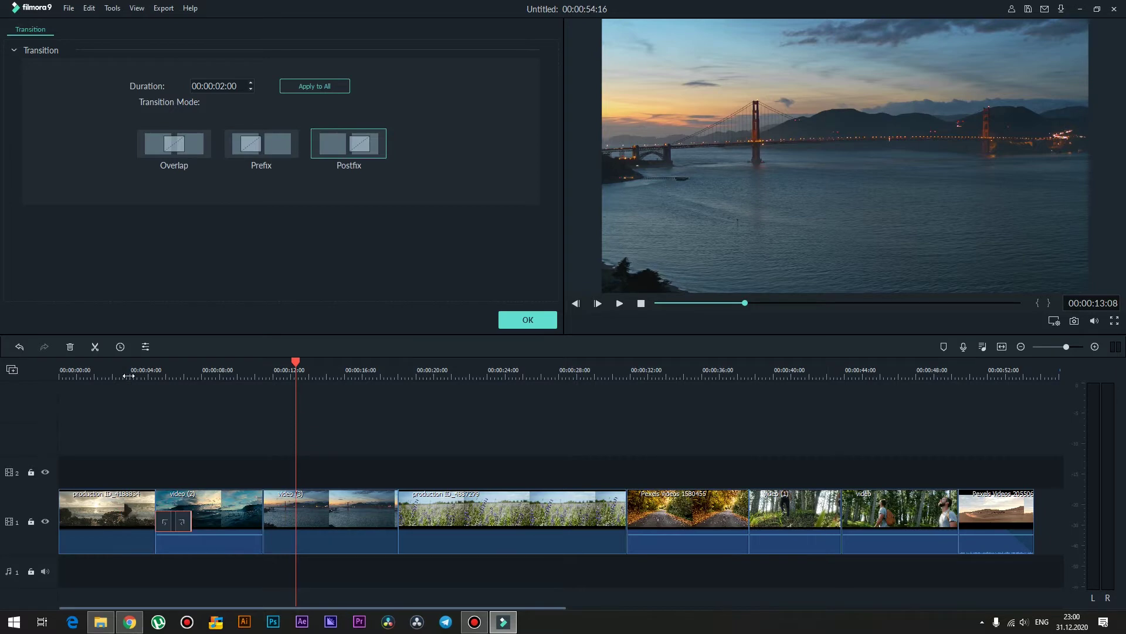
click(129, 376)
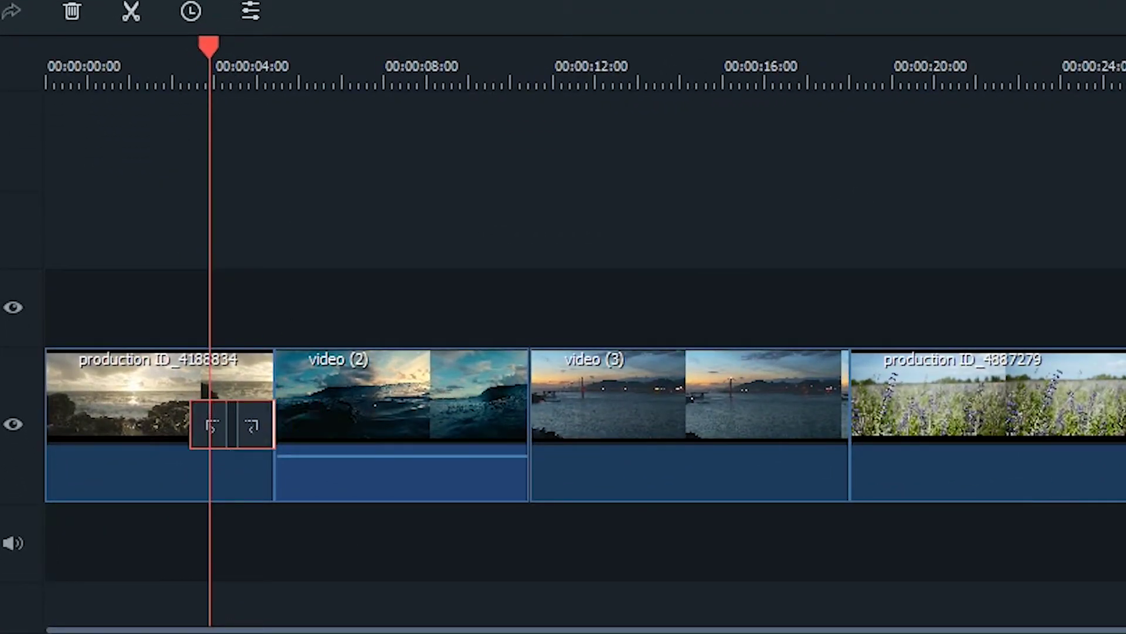
click(258, 140)
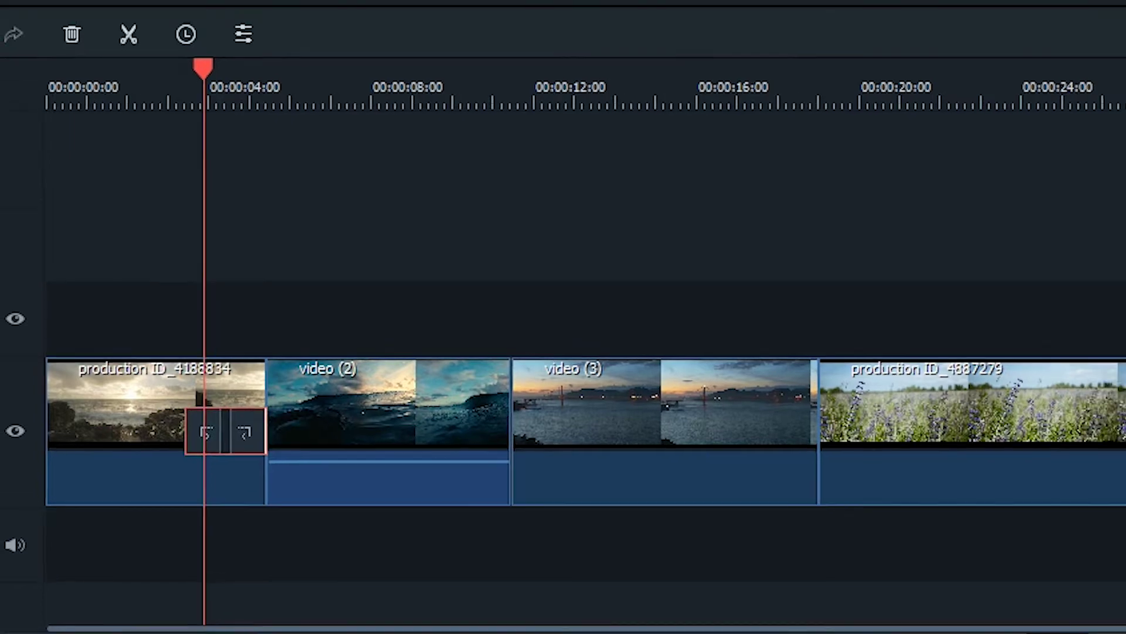
click(163, 134)
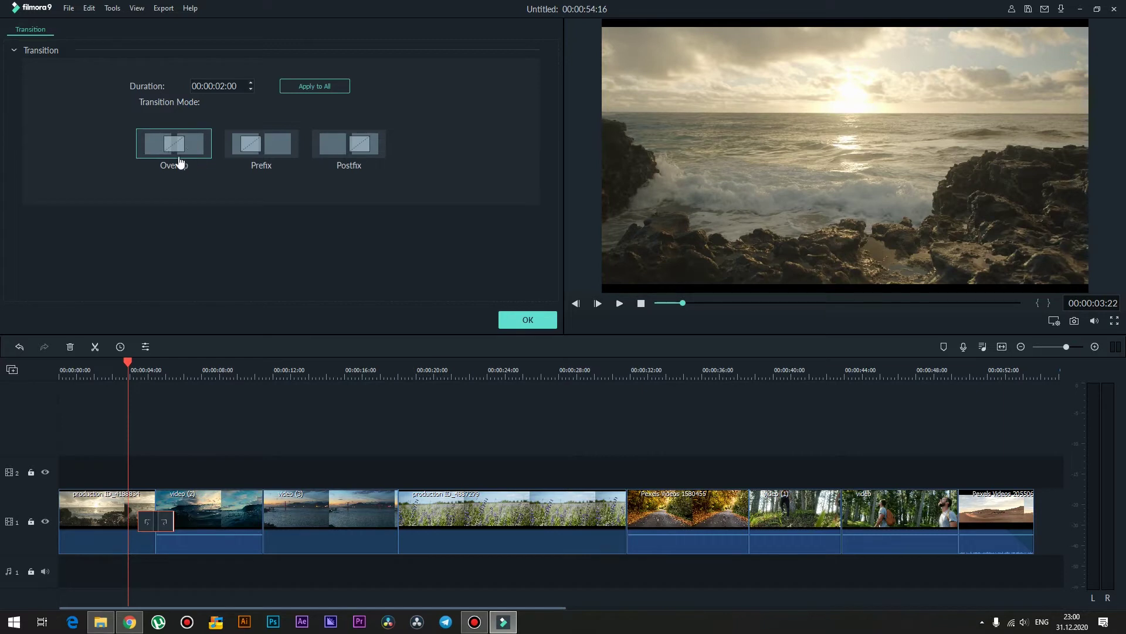
click(243, 149)
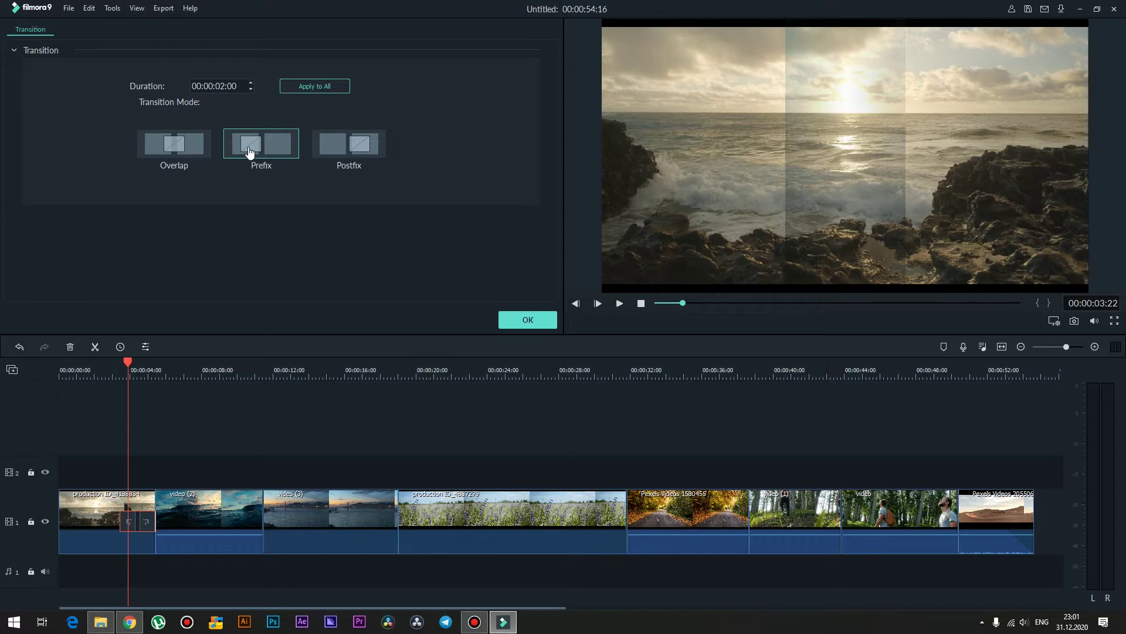
click(328, 151)
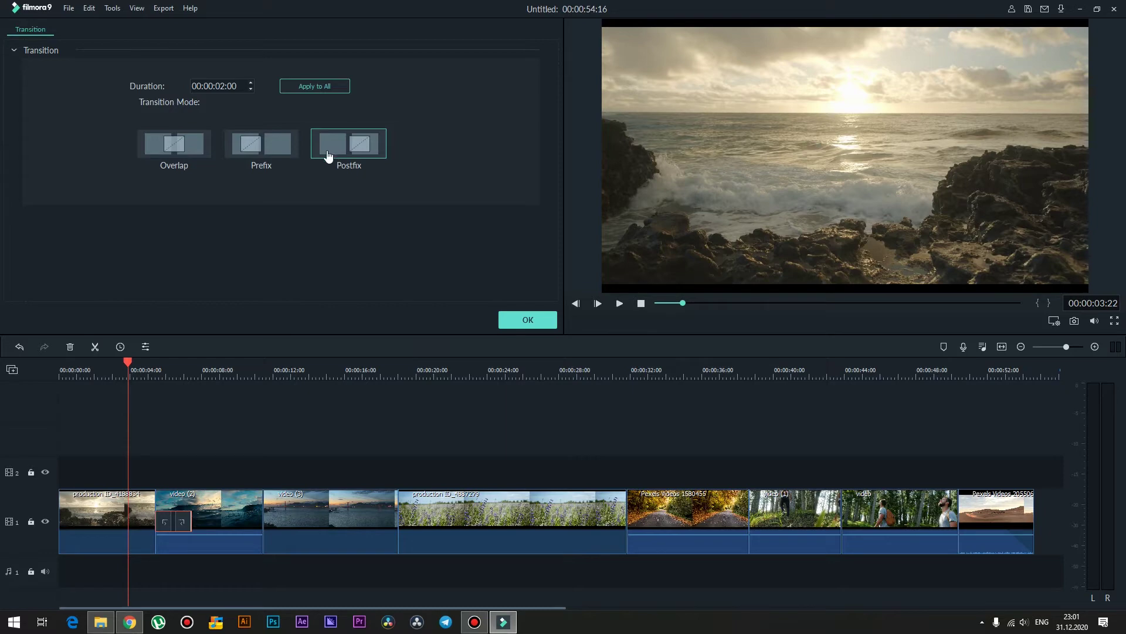
click(204, 146)
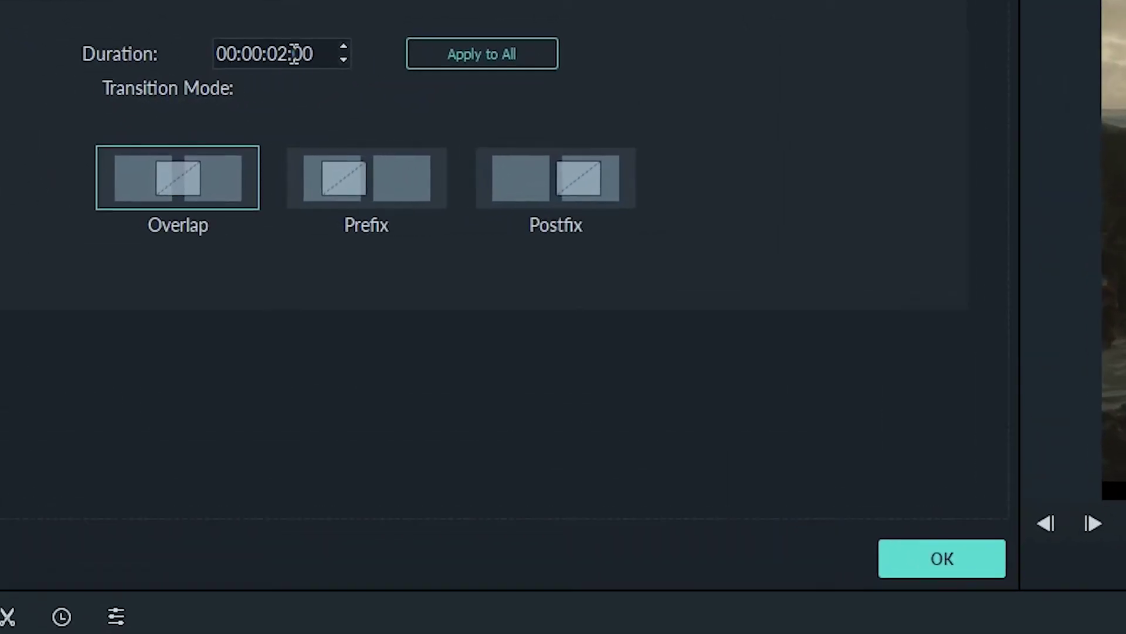
Step: Set the transition duration to 00:00:04:00 and play back the lengthened effect
click(294, 54)
text(4)
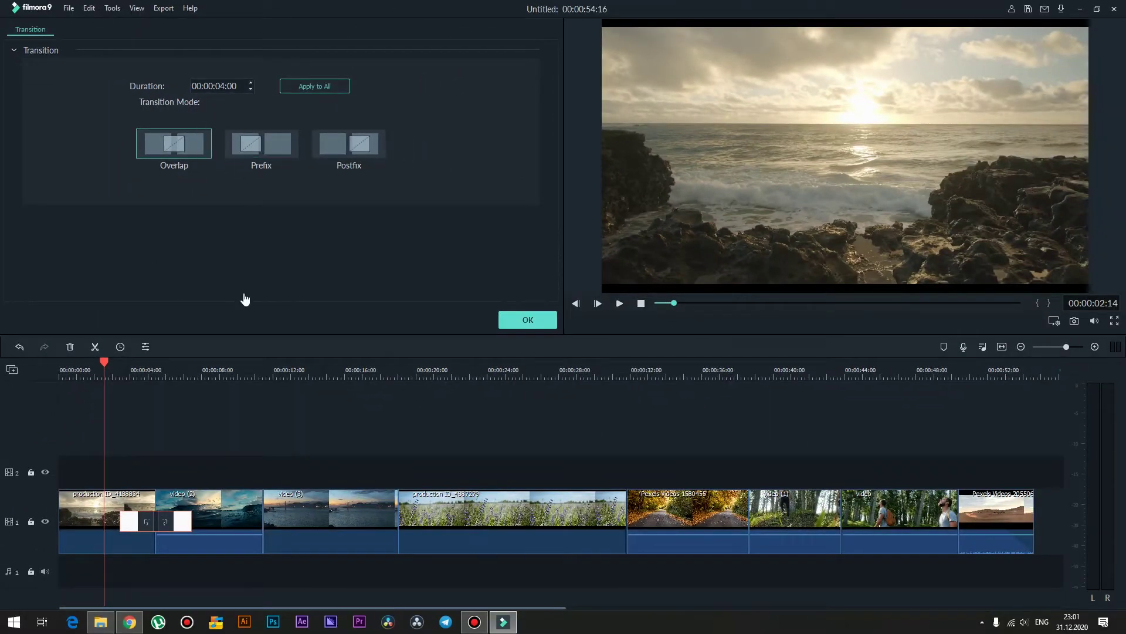
key(space)
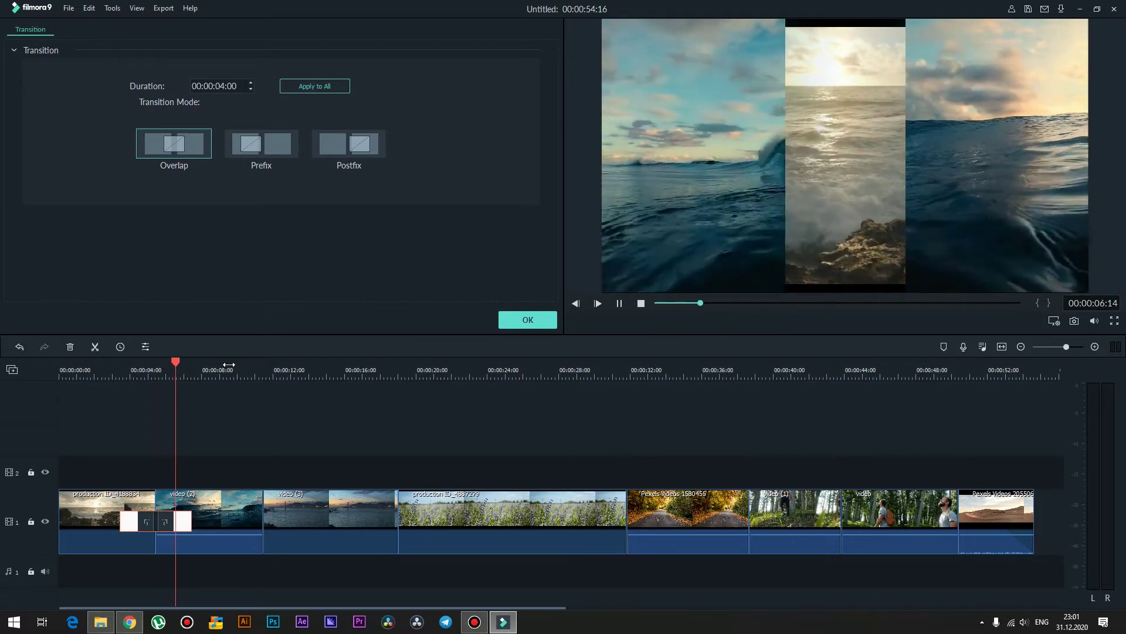
click(111, 374)
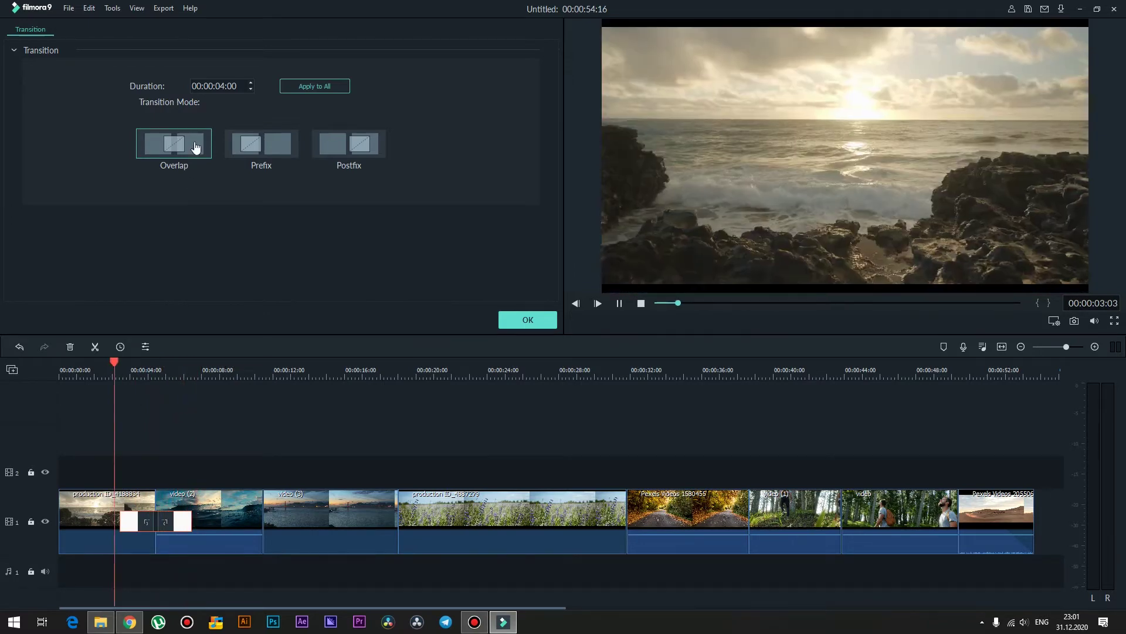
key(space)
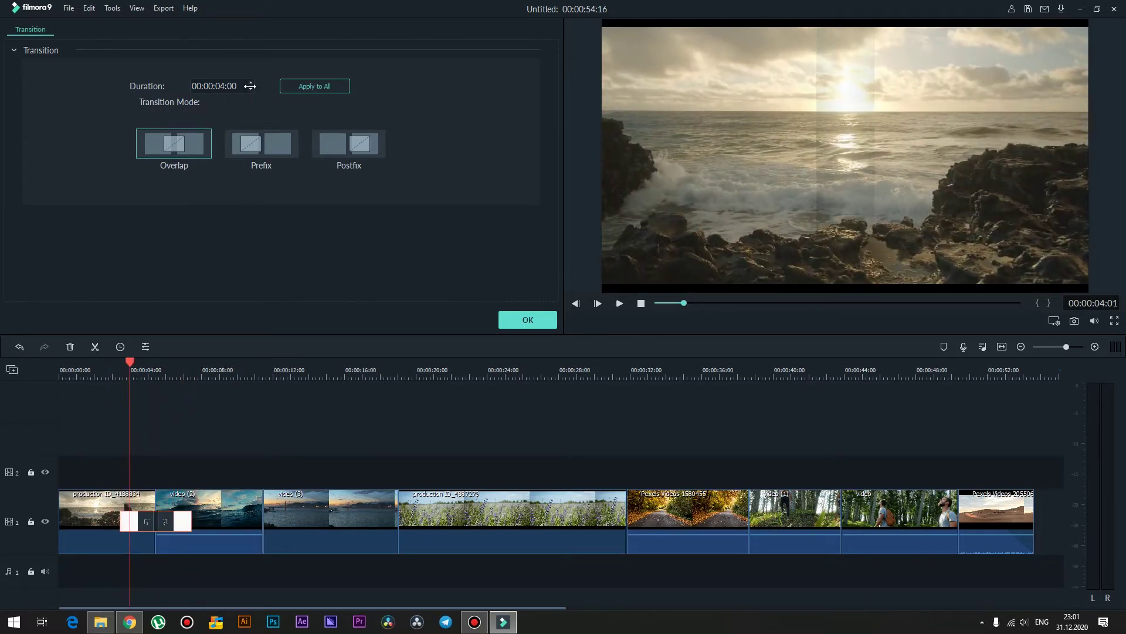
Step: Shorten the transition duration to 00:00:01:18
click(251, 89)
click(251, 89)
click(251, 89)
click(251, 90)
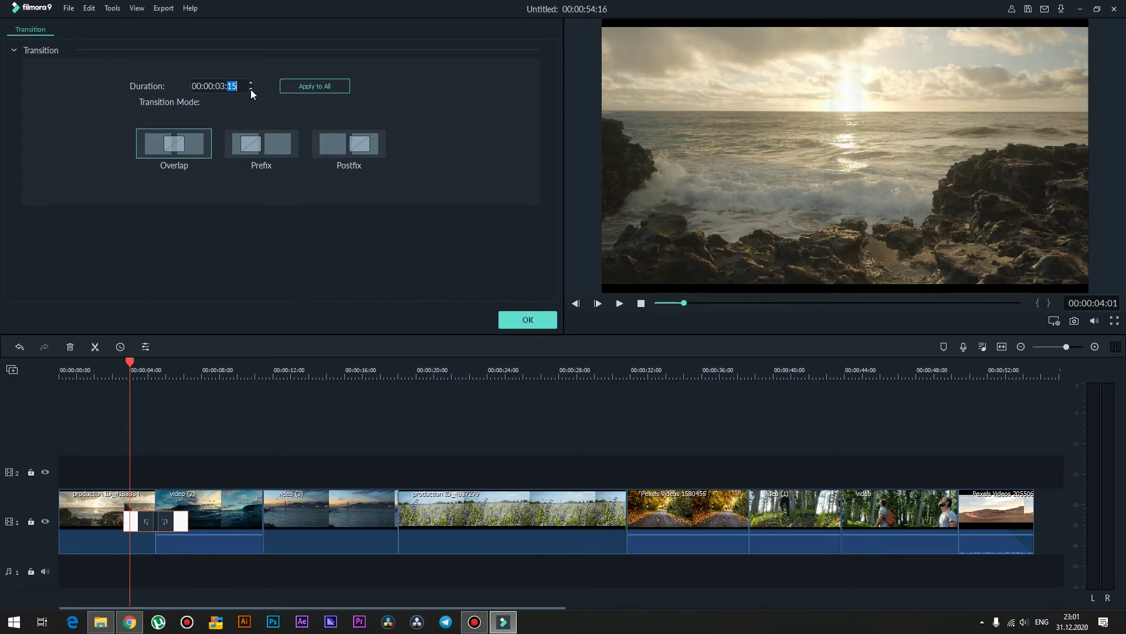
click(251, 89)
click(251, 89)
click(251, 89)
click(251, 89)
click(252, 89)
click(252, 89)
click(251, 89)
click(252, 89)
click(251, 89)
click(251, 89)
Step: Play back the shortened transition from before the cut and confirm its settings
click(109, 370)
key(space)
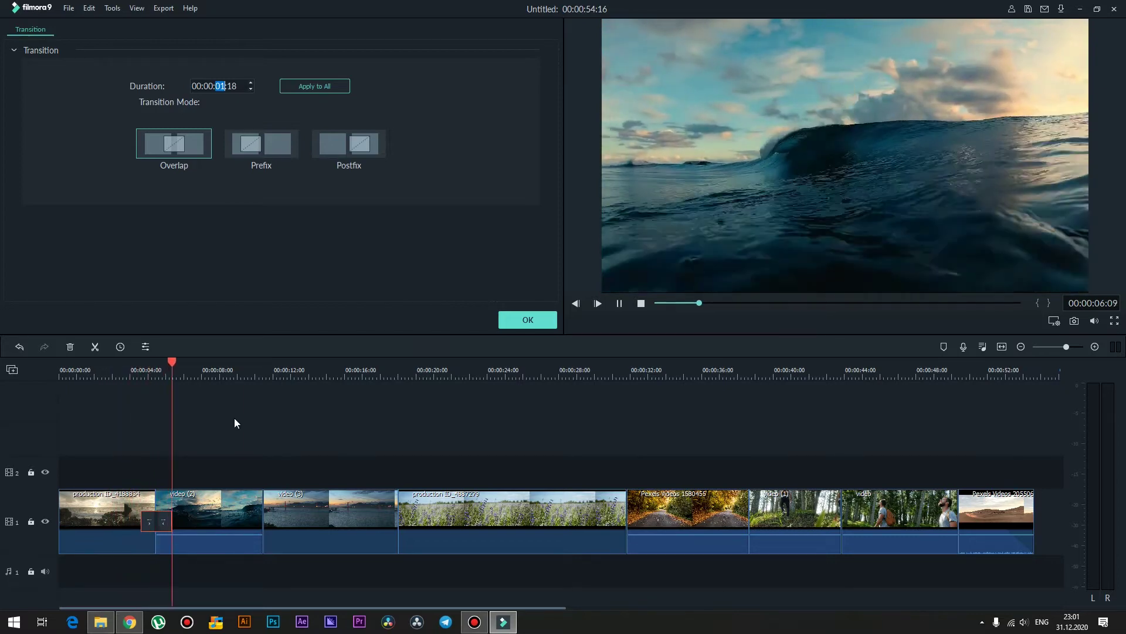
click(138, 369)
key(space)
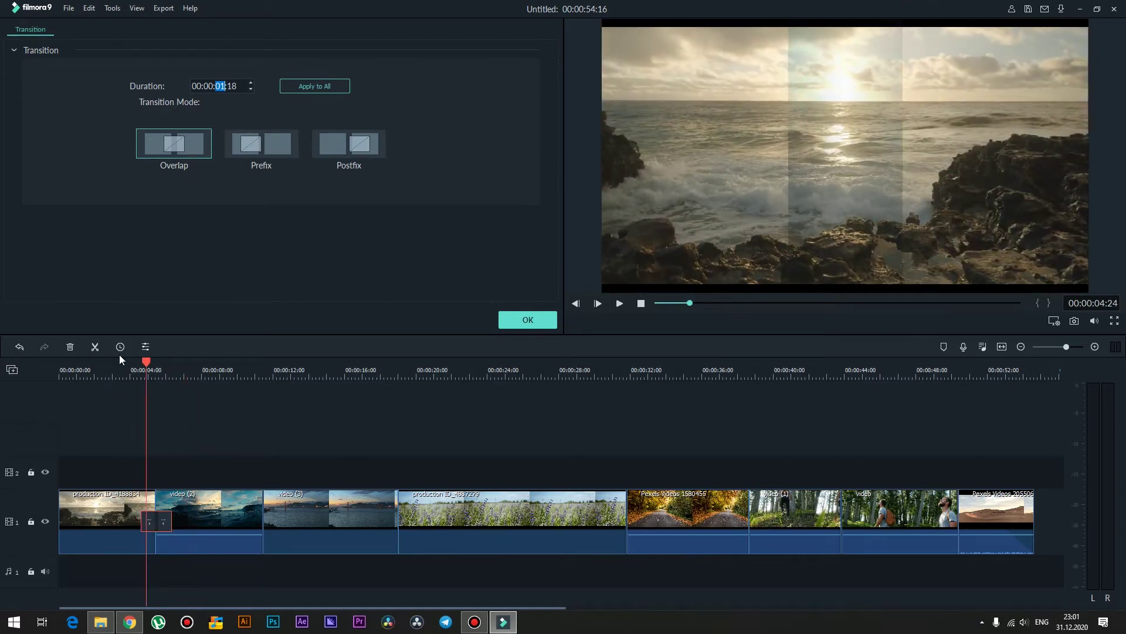
click(527, 319)
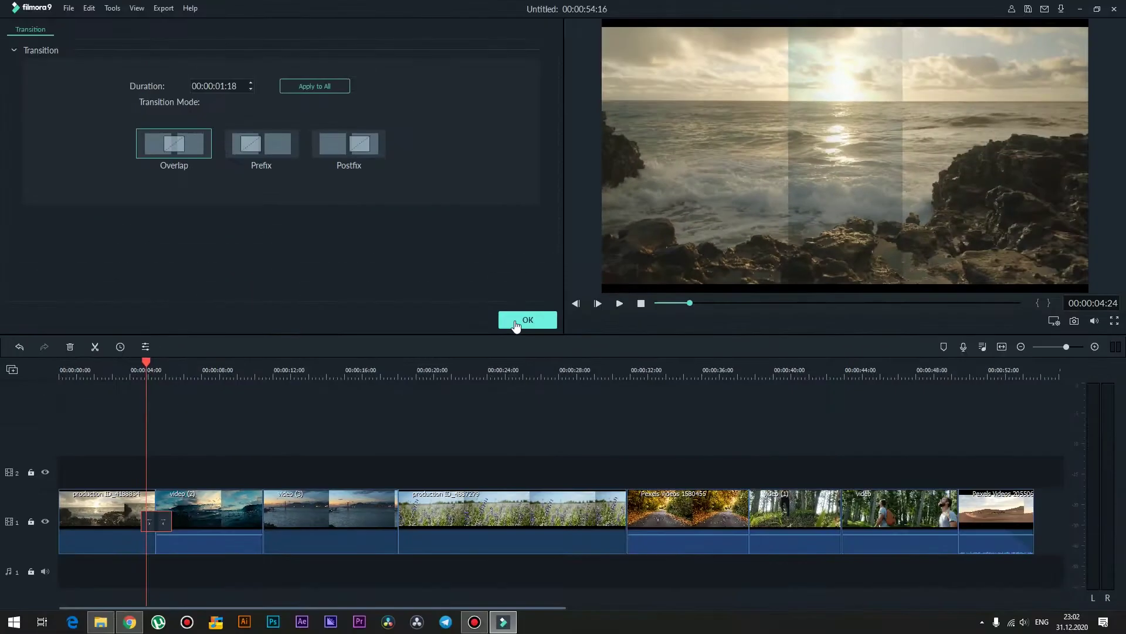
click(525, 319)
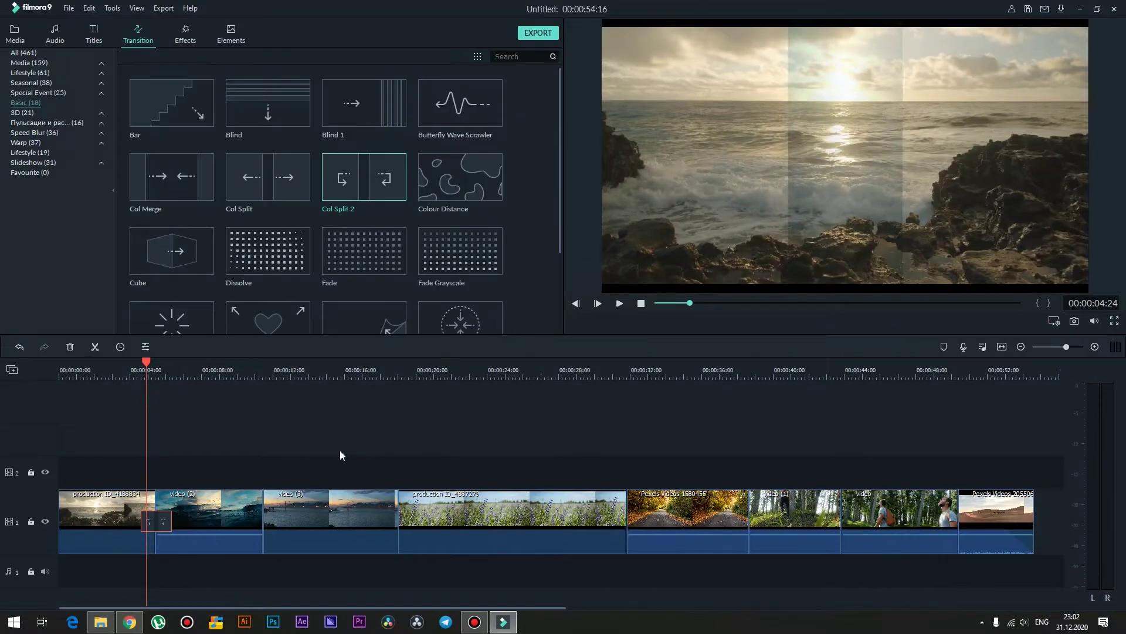
Step: Look through the Basic and 3D transition categories and delete the Col Split 2 transition between the first two clips
scroll(360, 216, down, 2)
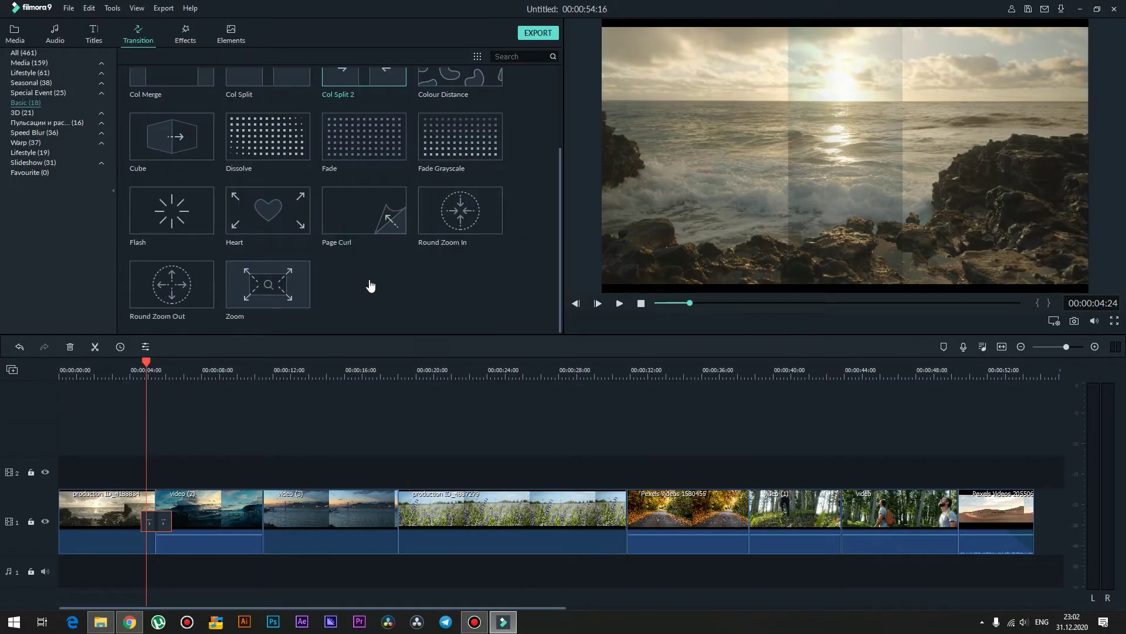
click(16, 116)
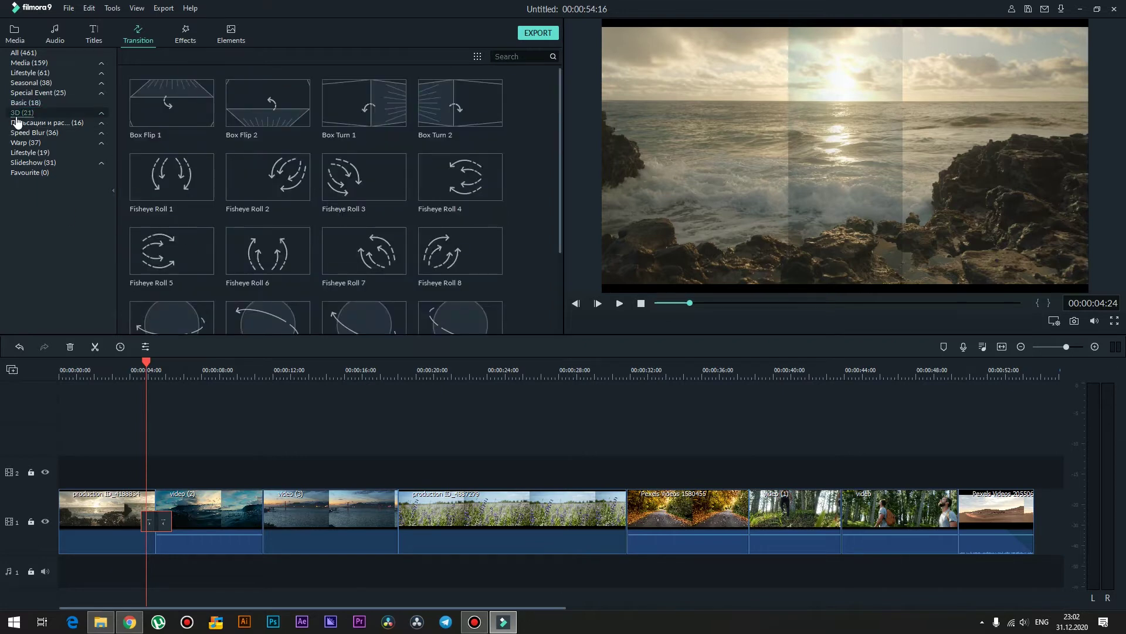
click(20, 103)
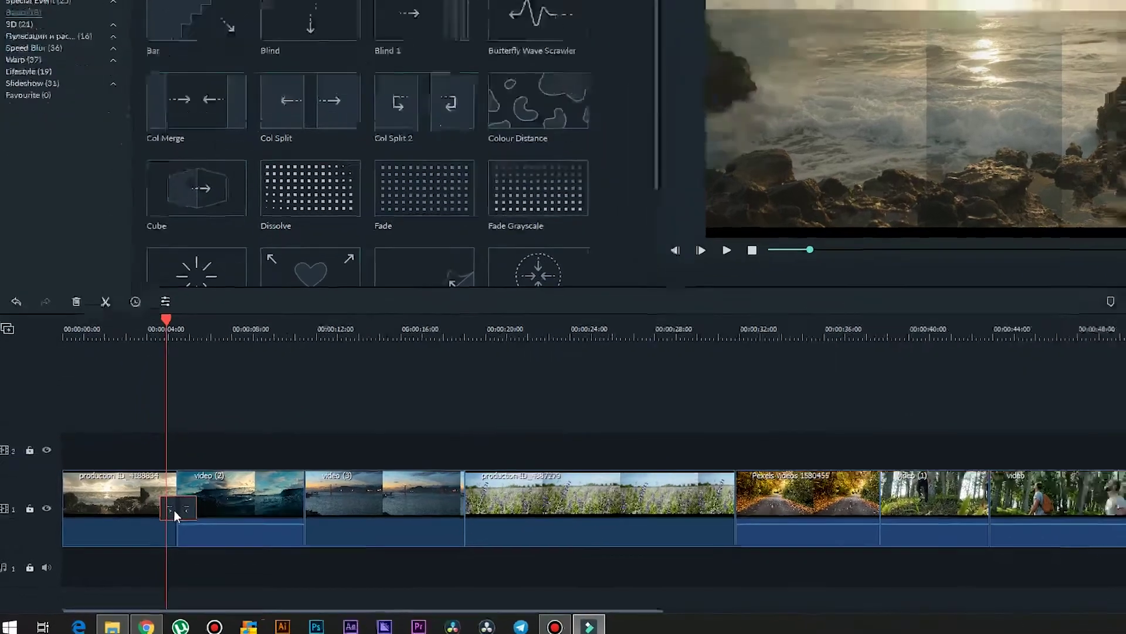
right_click(153, 524)
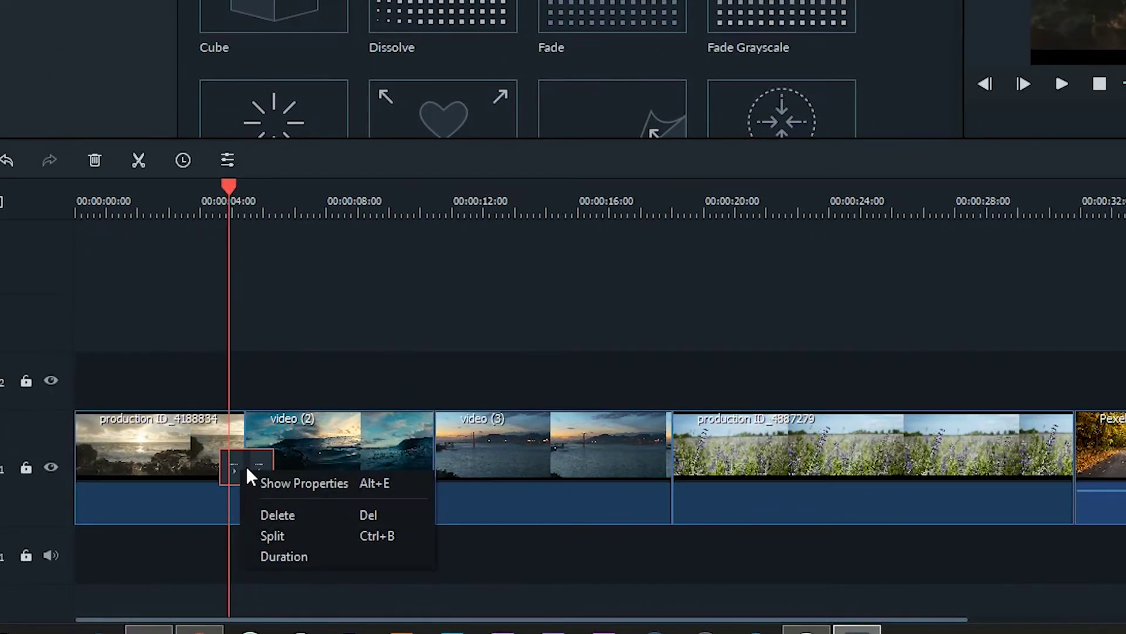
click(276, 516)
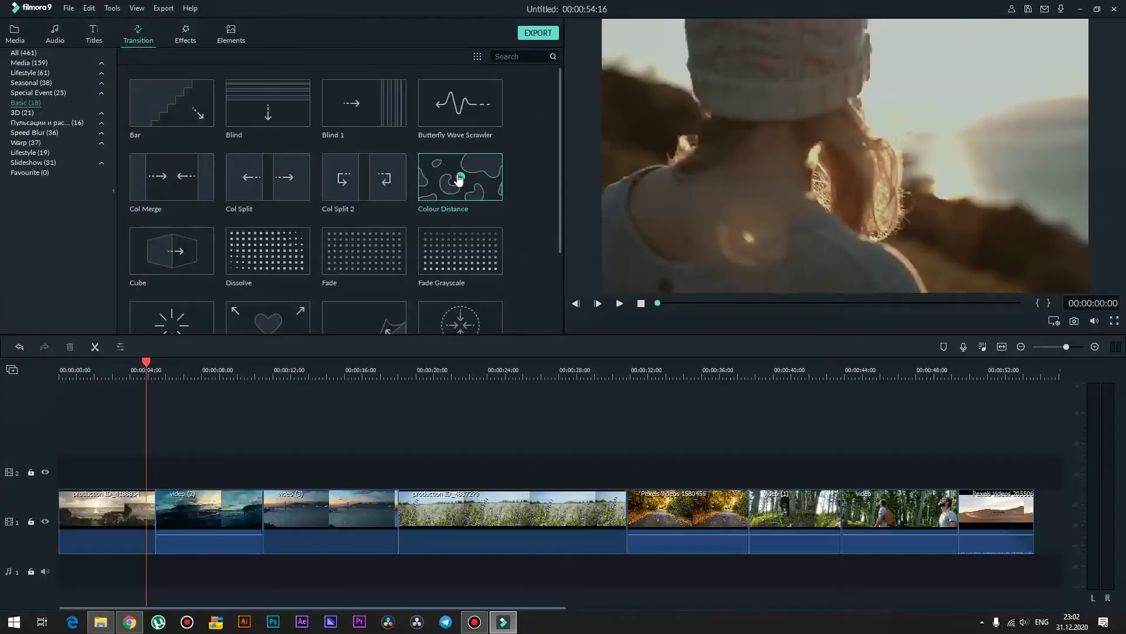
Step: Place the Colour Distance transition on the cut between the first two clips and play back the effect
click(461, 181)
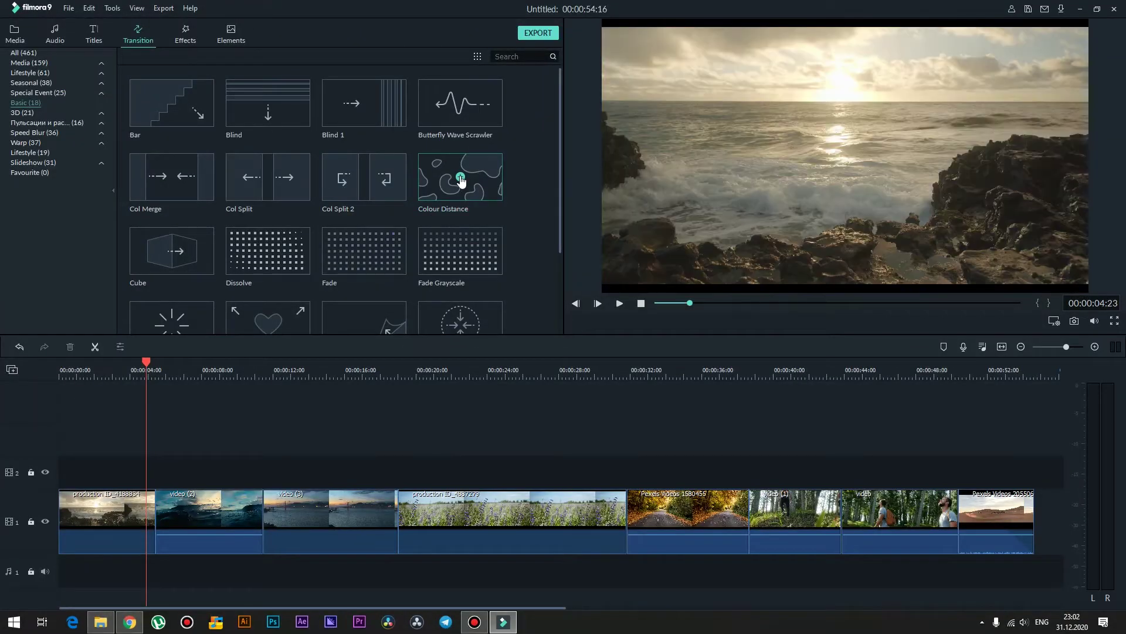
drag(461, 180, 147, 501)
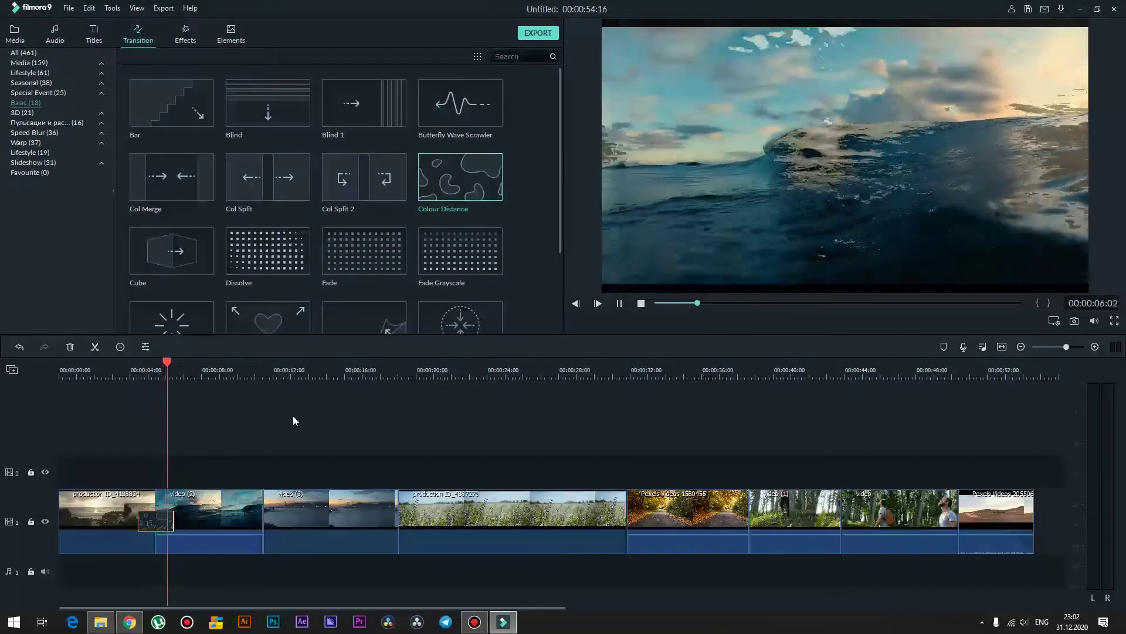
click(114, 369)
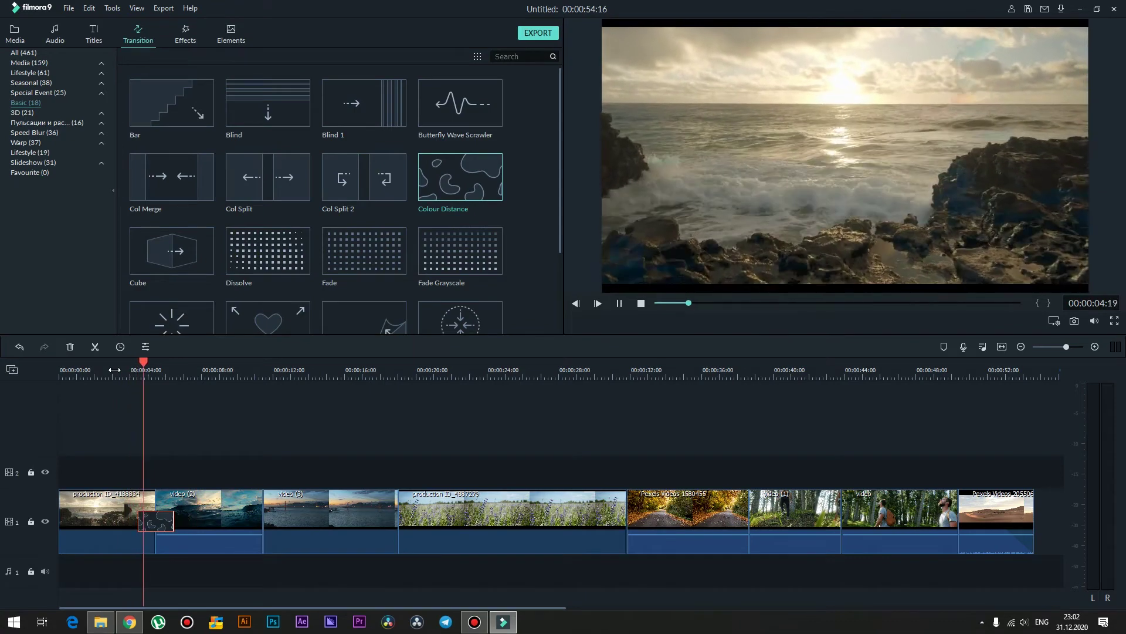
click(114, 369)
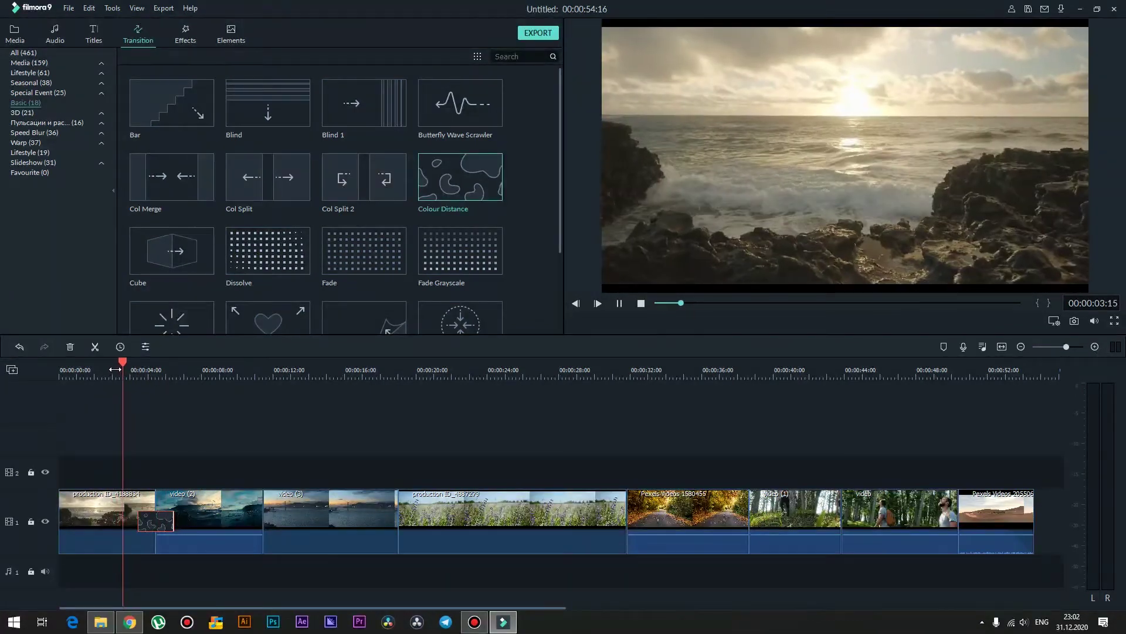
click(125, 362)
click(125, 361)
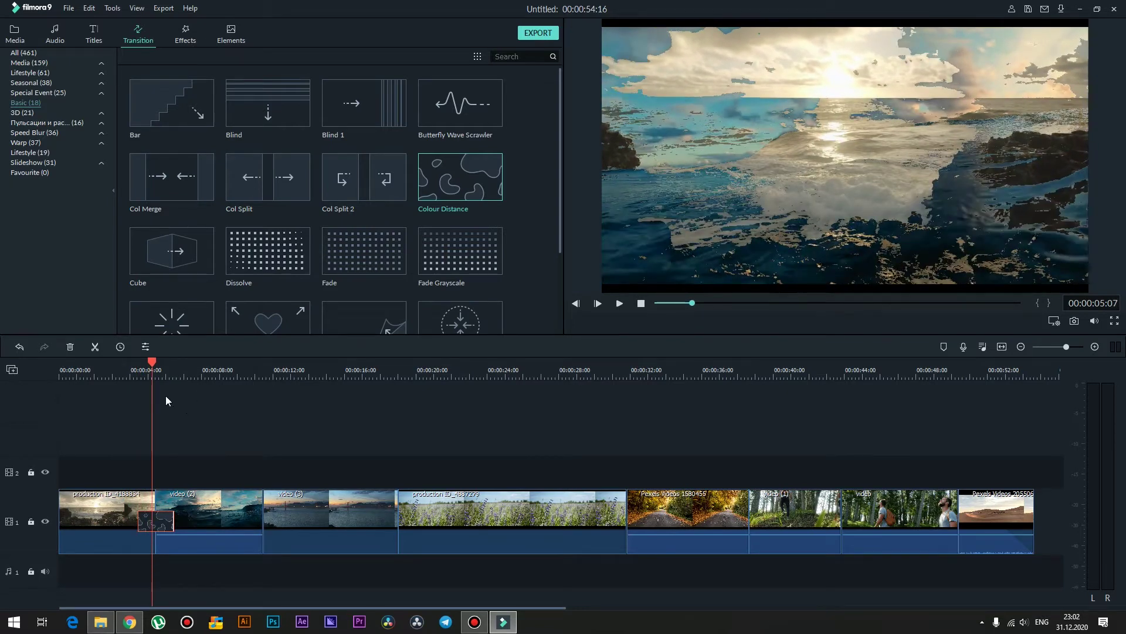
drag(150, 361, 126, 367)
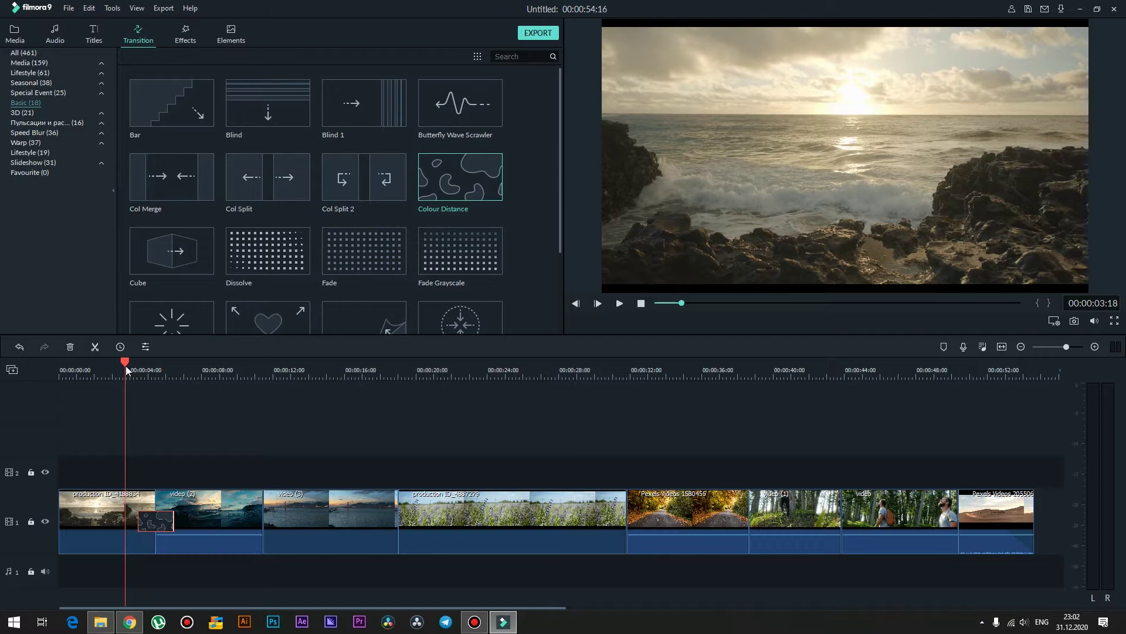
mouse_move(126, 367)
mouse_down()
mouse_move(206, 352)
mouse_move(124, 368)
mouse_up()
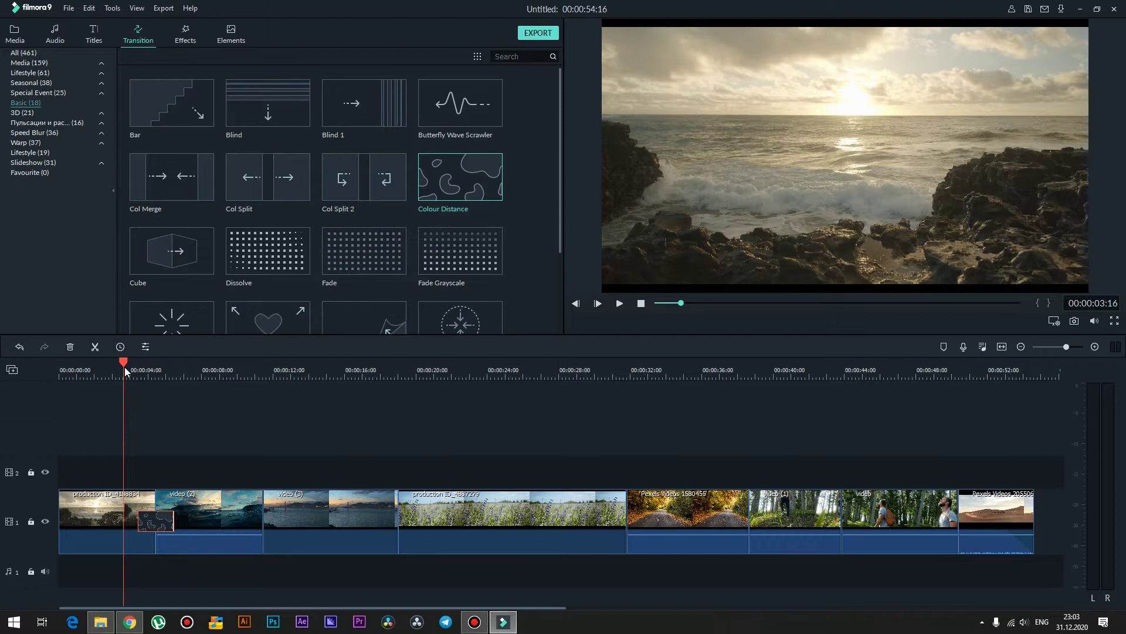
Step: Browse further transition categories and preview Orb Twist 3 and Orb 3 from 3D, plus Dispersion Blur from the category below it
drag(124, 368, 241, 364)
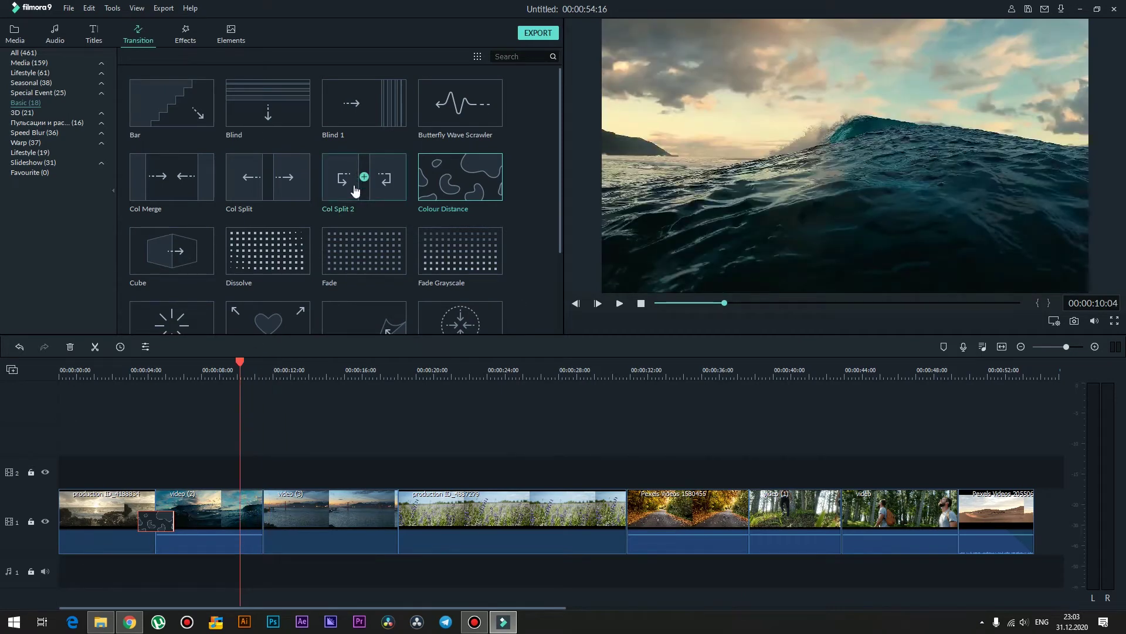
scroll(381, 231, down, 2)
scroll(380, 231, up, 2)
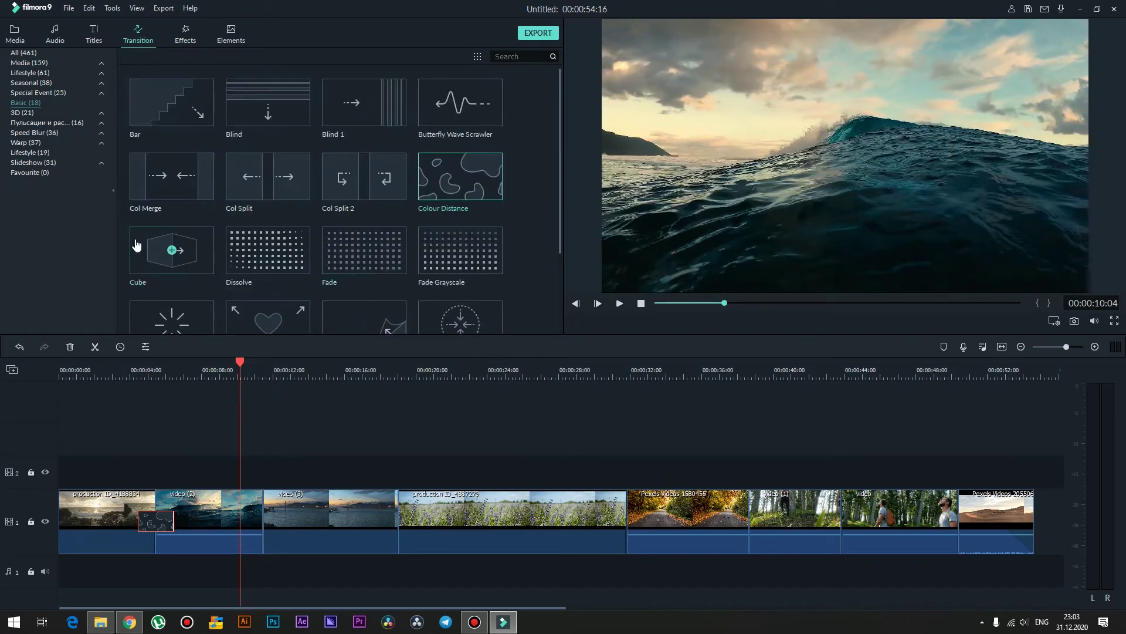
click(22, 113)
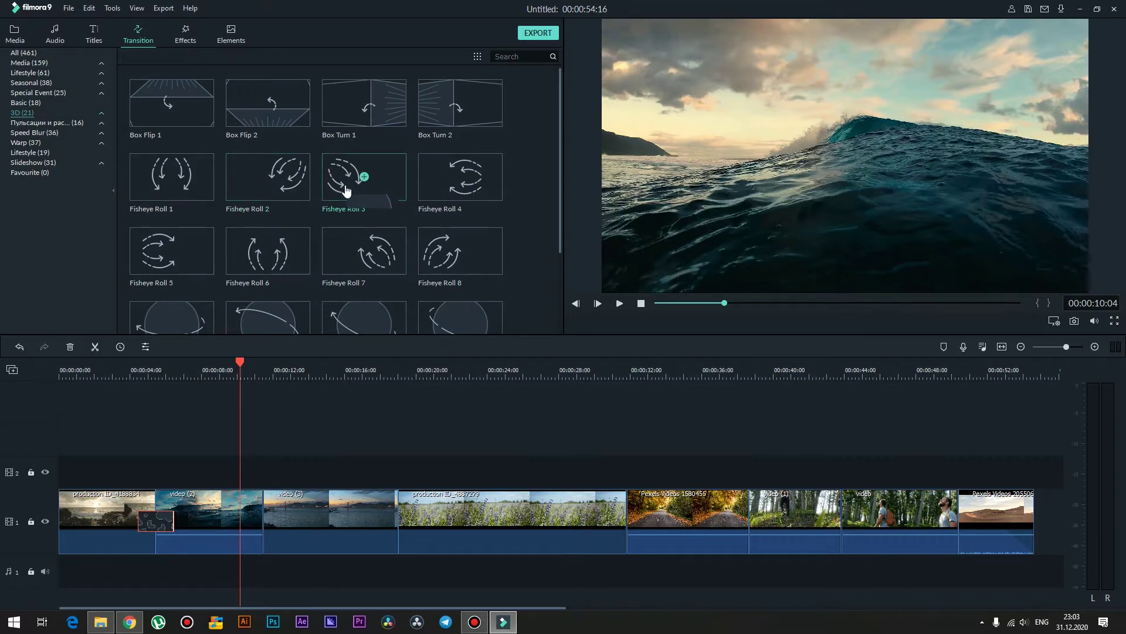
scroll(346, 191, down, 3)
click(354, 208)
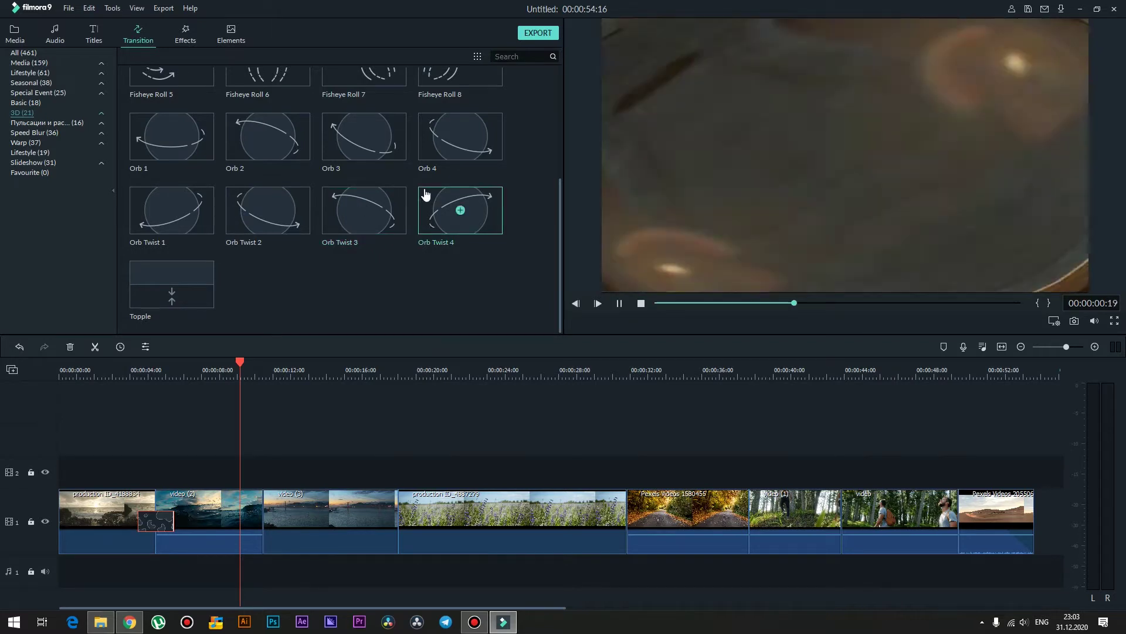
click(355, 133)
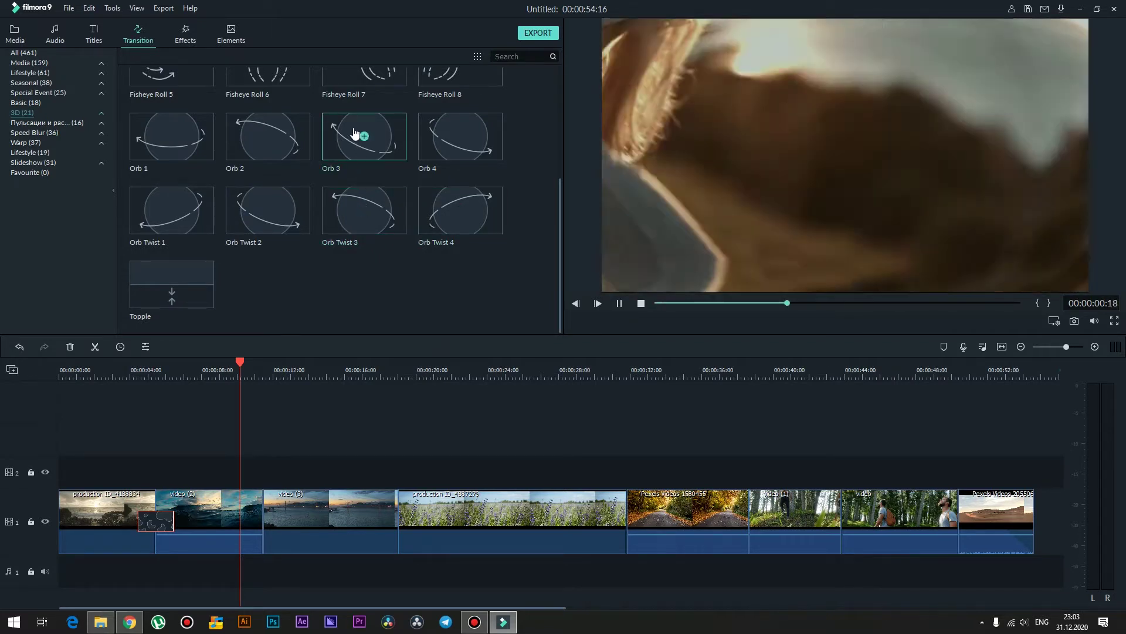
scroll(354, 169, up, 2)
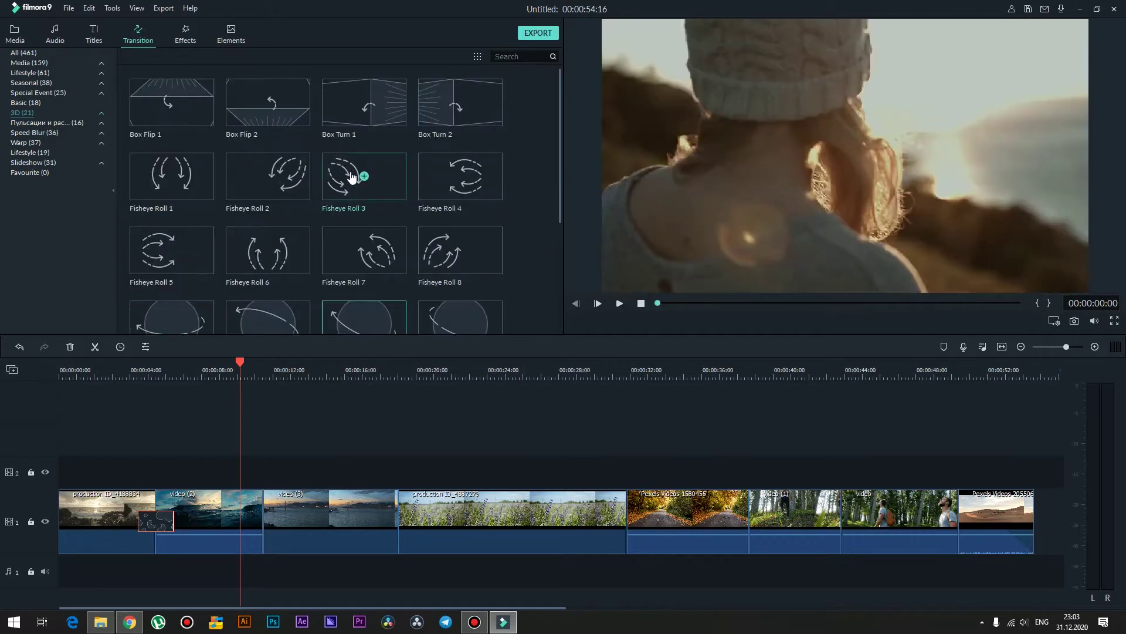
click(30, 125)
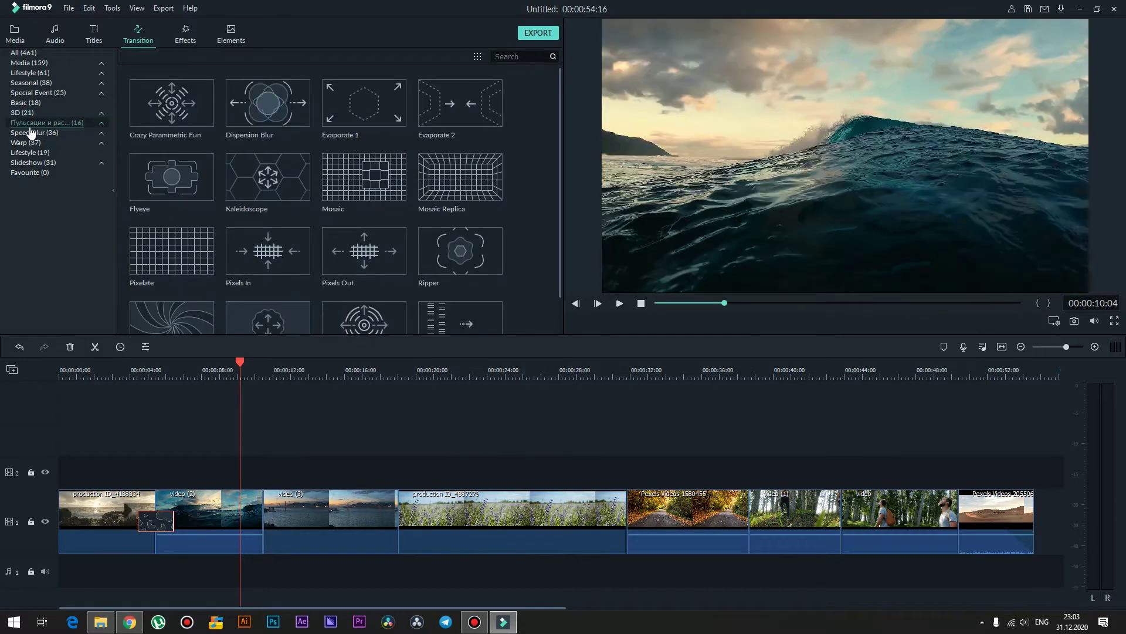
click(240, 109)
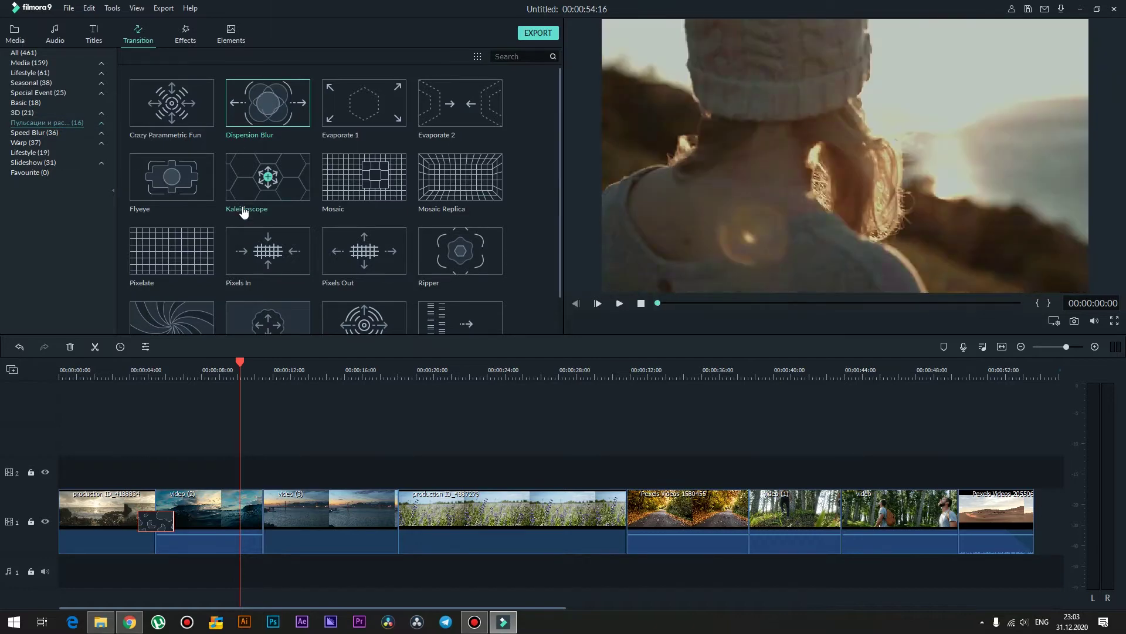
Step: Look through the Speed Blur transitions, previewing Blurry Cross 2, Blurry Cross 1, Cross Roll 9 and Simple Roll 1
click(39, 133)
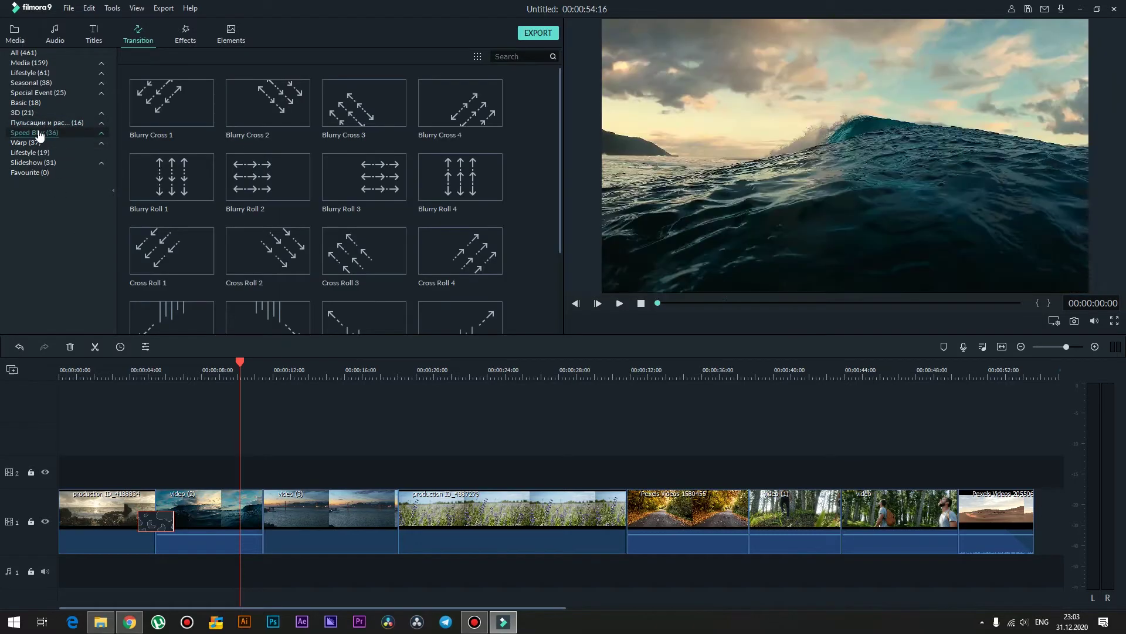
click(248, 113)
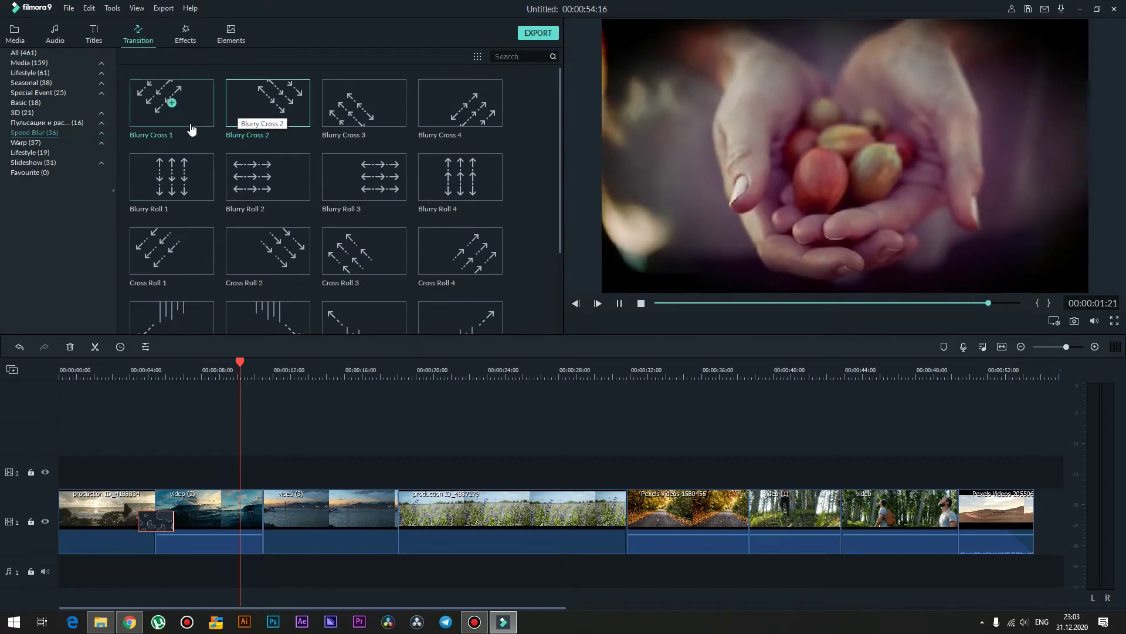
click(190, 113)
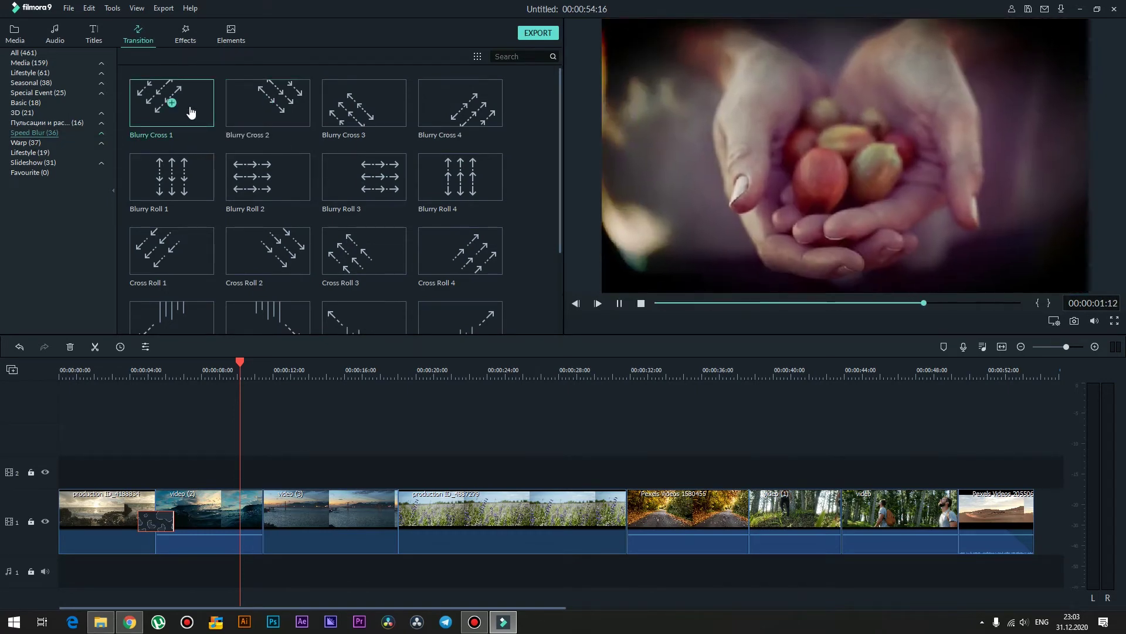
scroll(238, 185, down, 2)
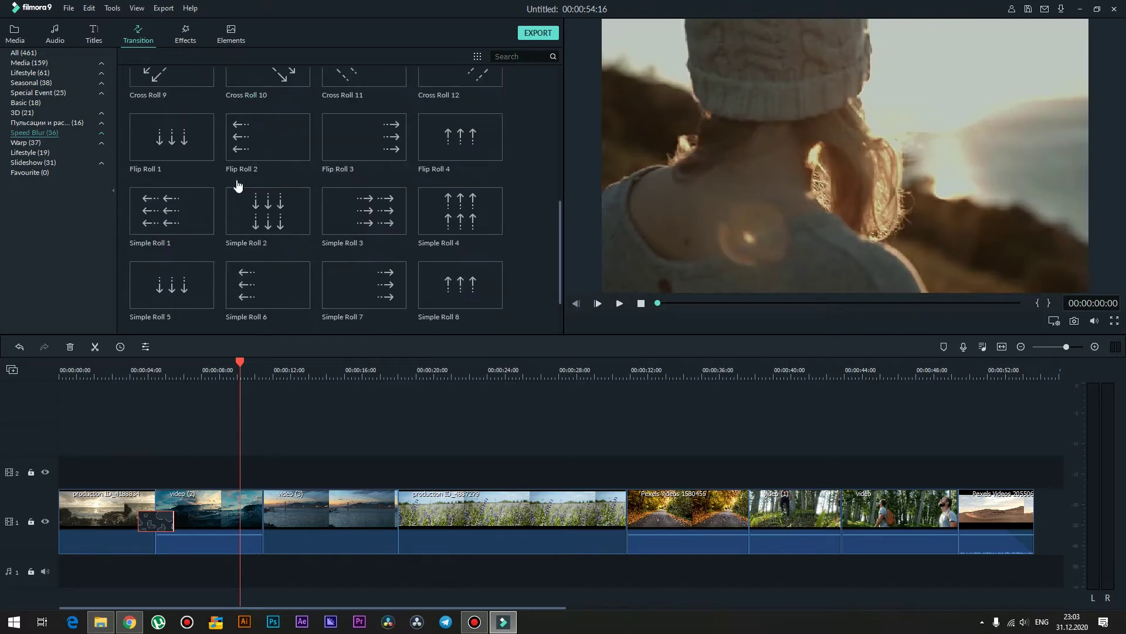
click(186, 218)
drag(193, 219, 180, 276)
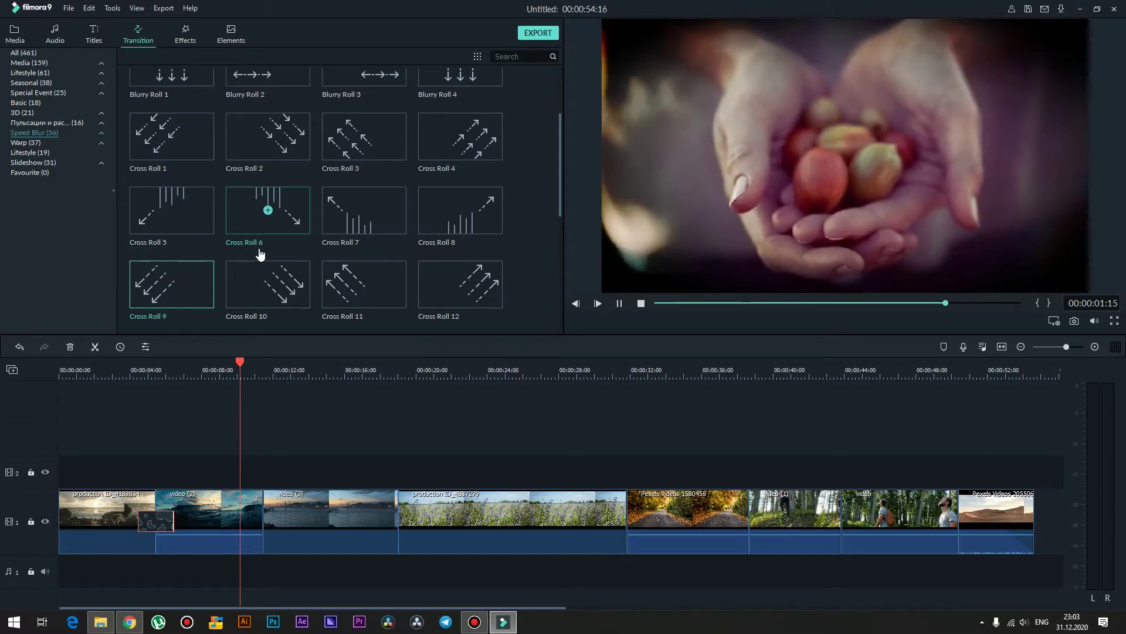
scroll(260, 254, down, 3)
scroll(260, 253, down, 1)
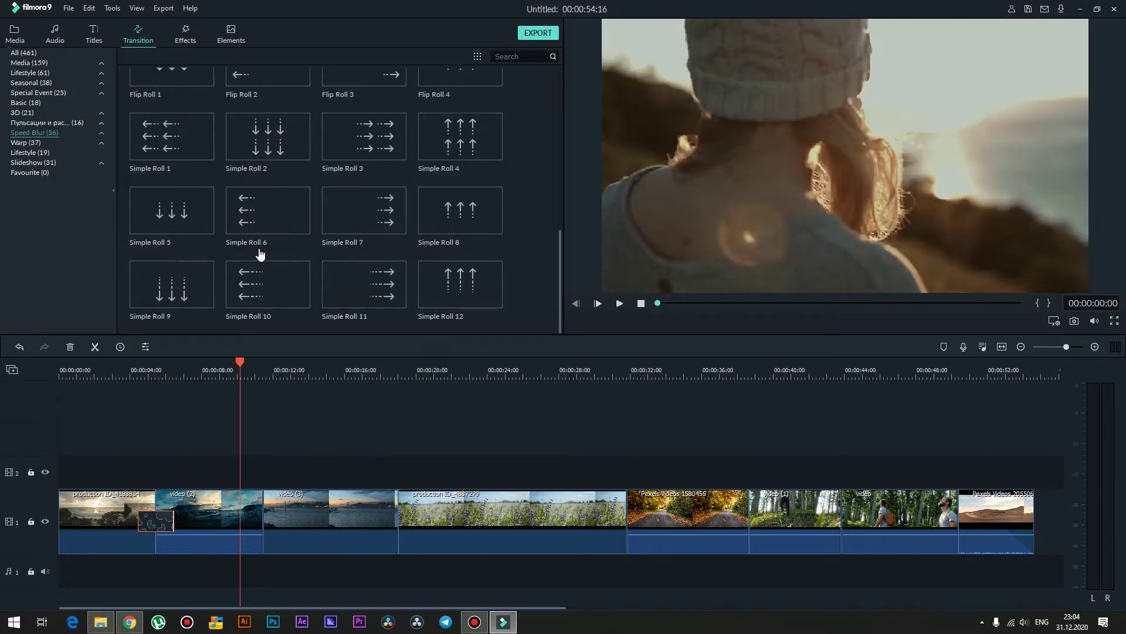
click(195, 147)
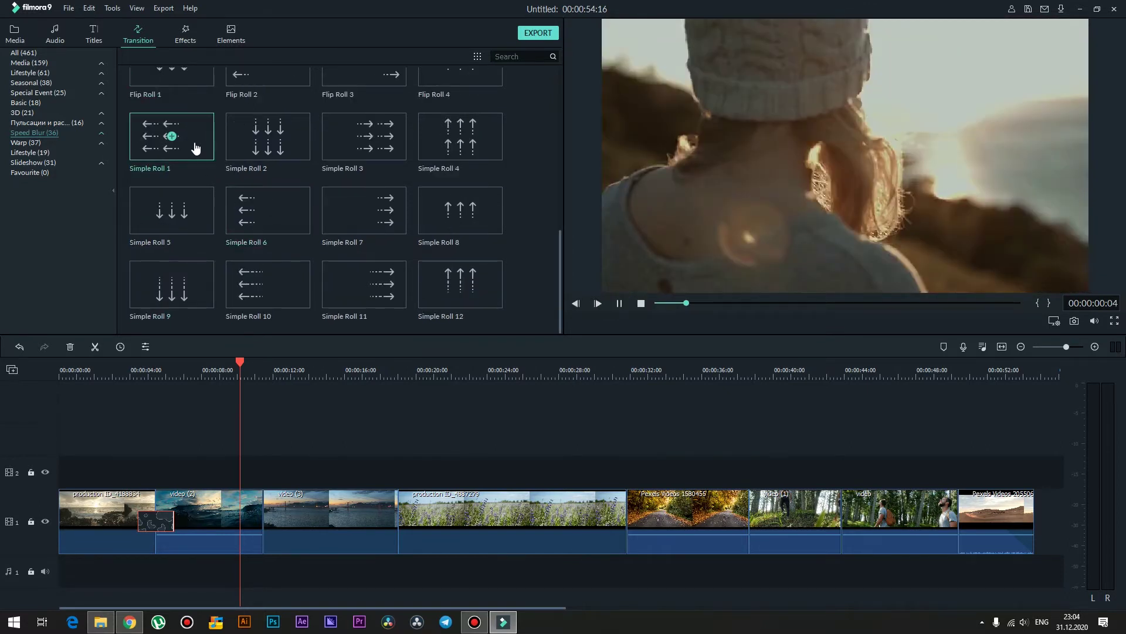
scroll(196, 148, up, 5)
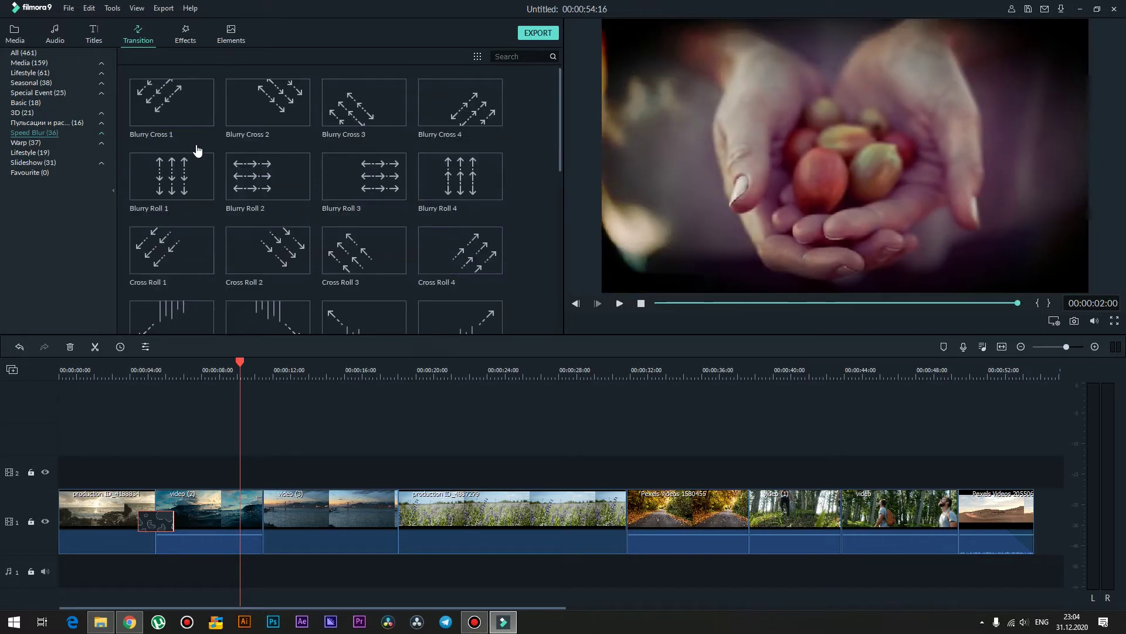
Step: Place the Cross Roll 5 transition between the second and third clips and play it back from before the cut
scroll(196, 213, down, 3)
click(185, 107)
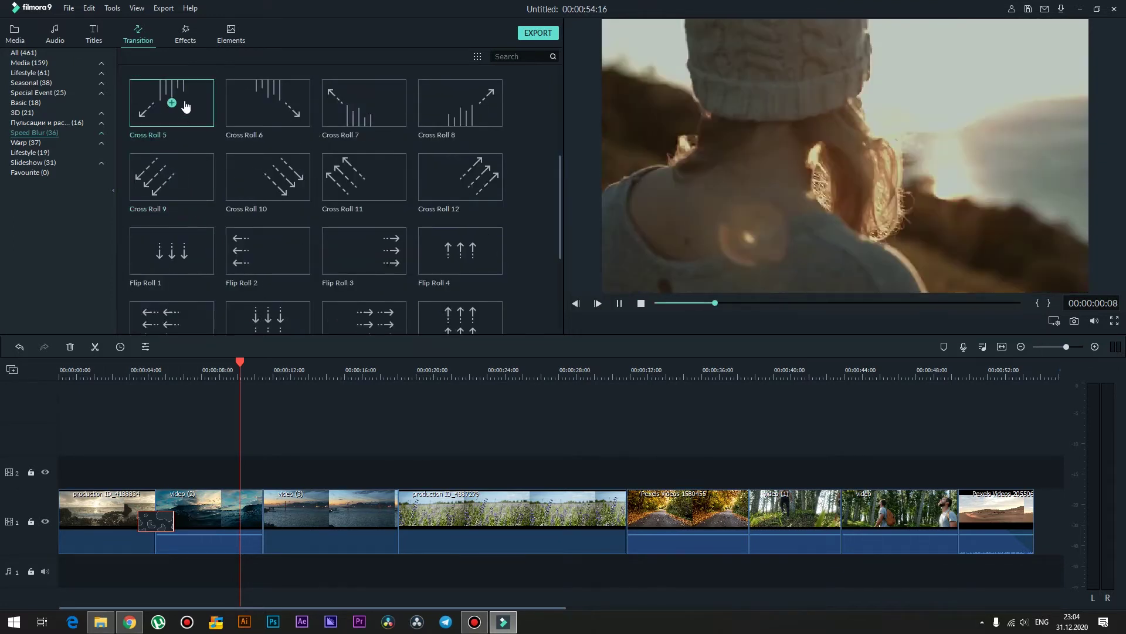
drag(186, 107, 254, 509)
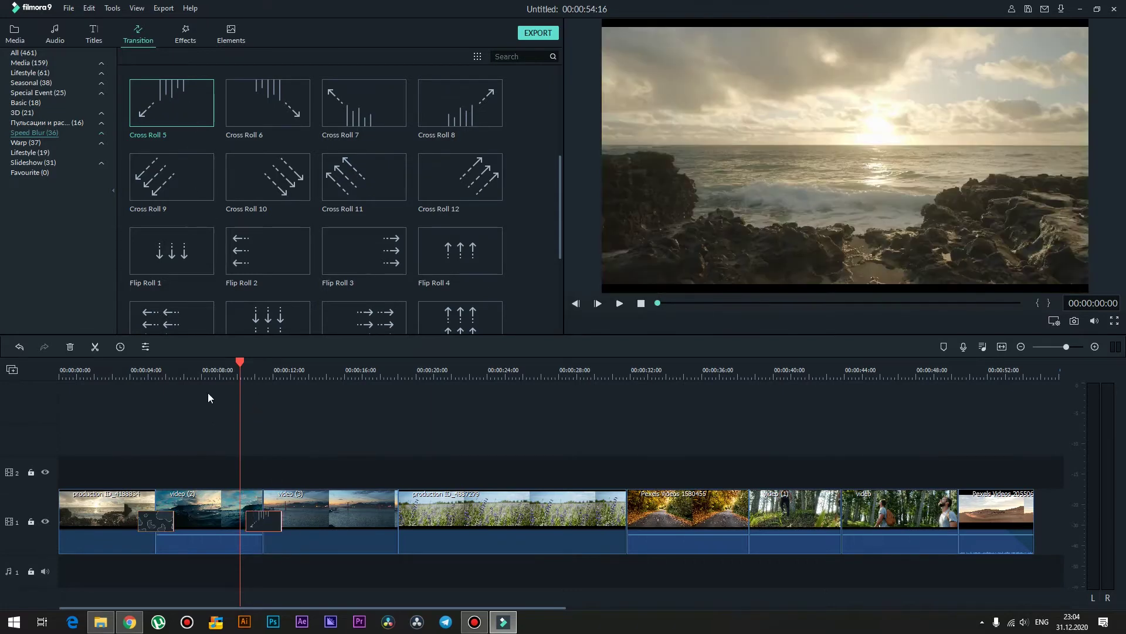
click(213, 374)
key(space)
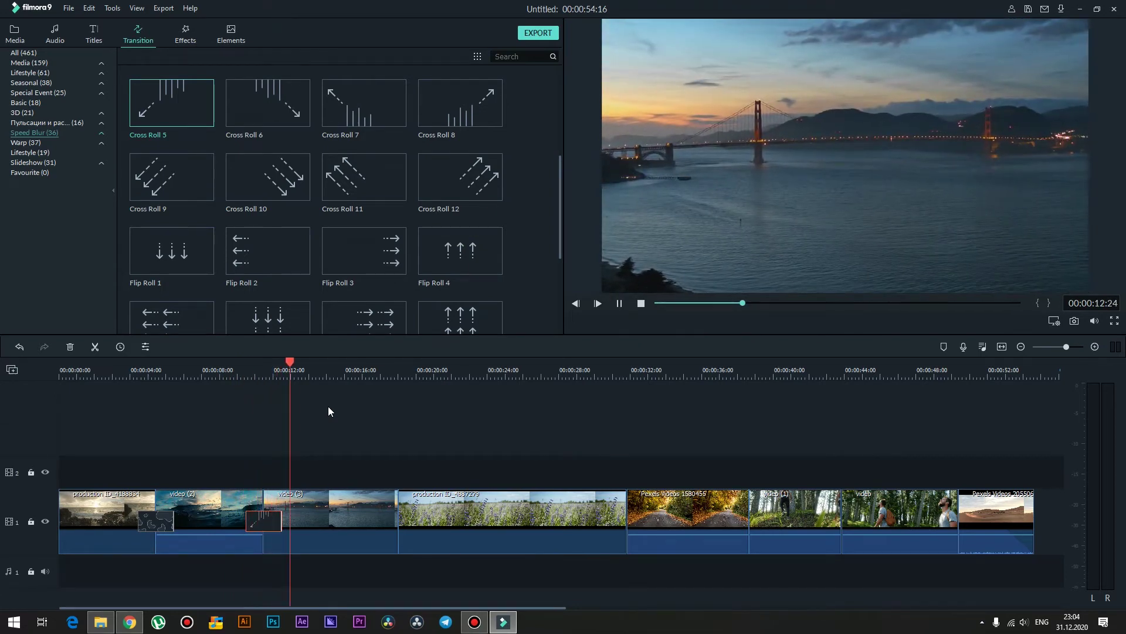
click(228, 373)
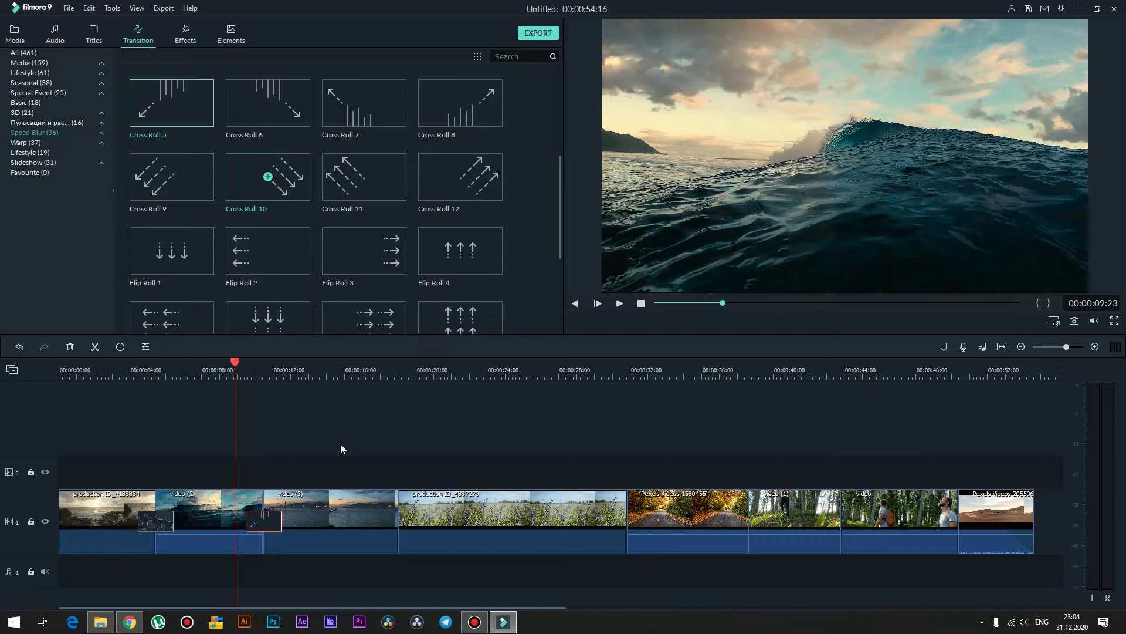
key(space)
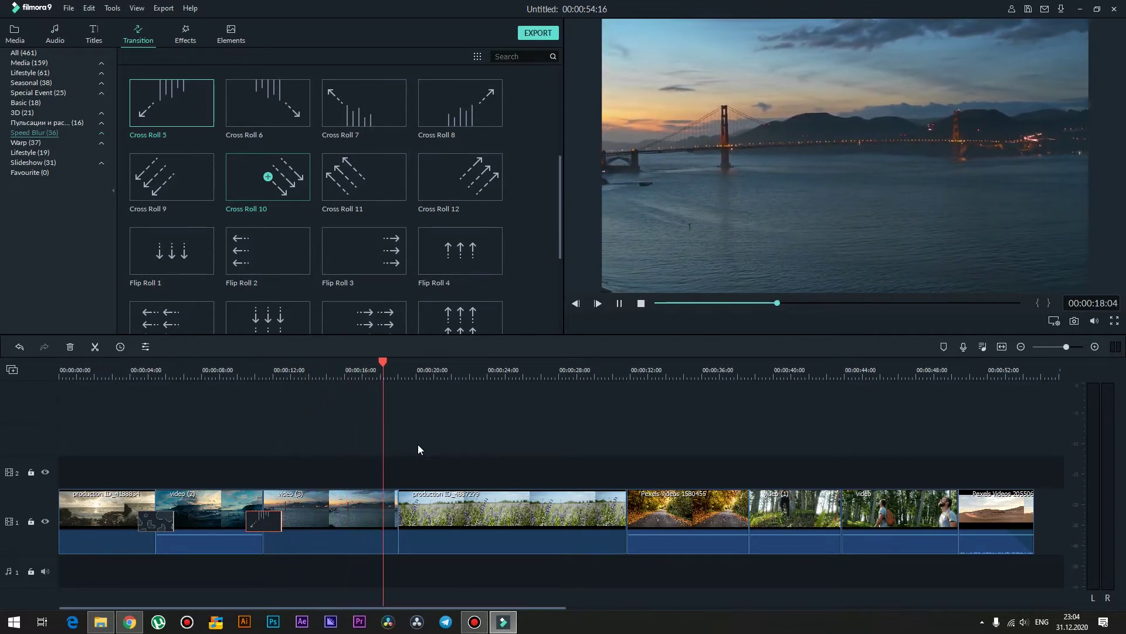
Step: Split the flower field clip at 00:00:26:08 and delete its second part, closing the gap
click(372, 374)
click(611, 516)
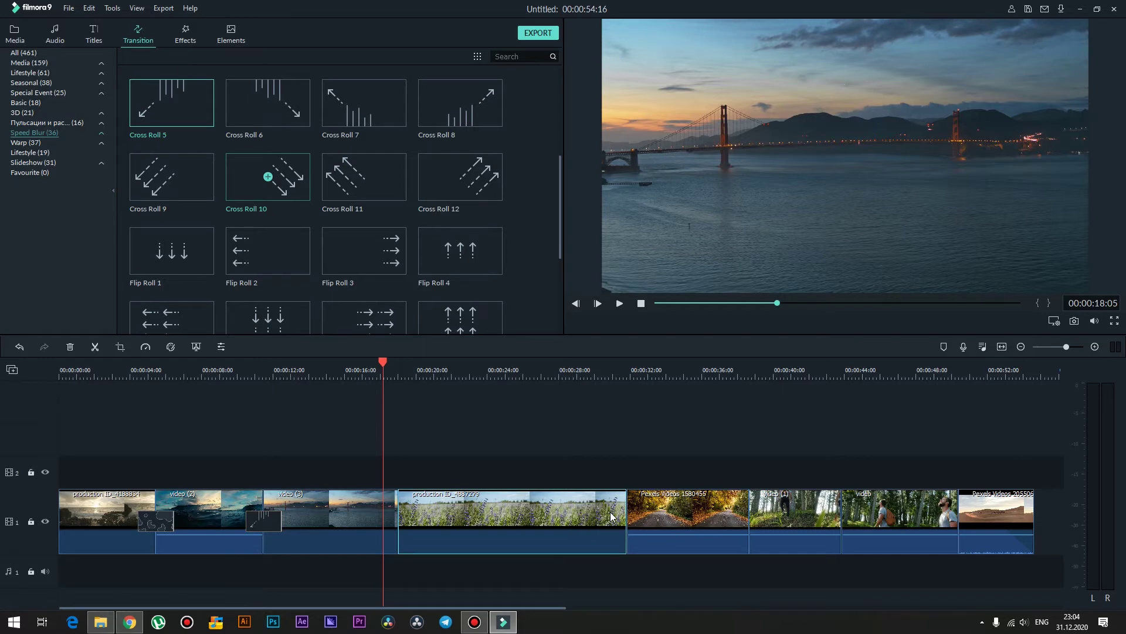
click(550, 384)
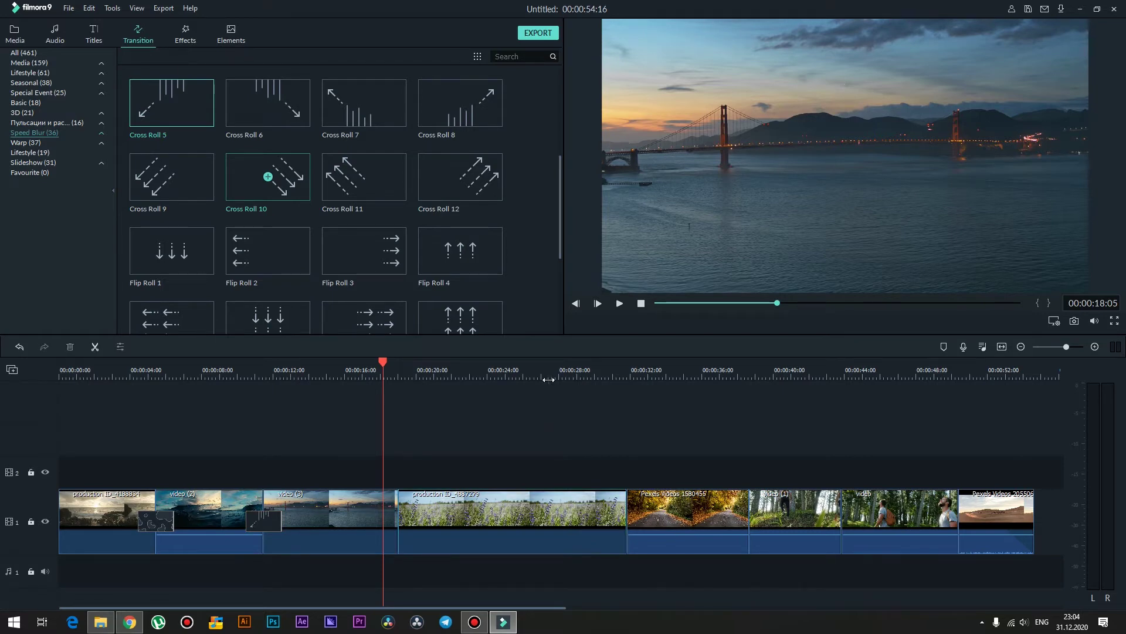
click(536, 371)
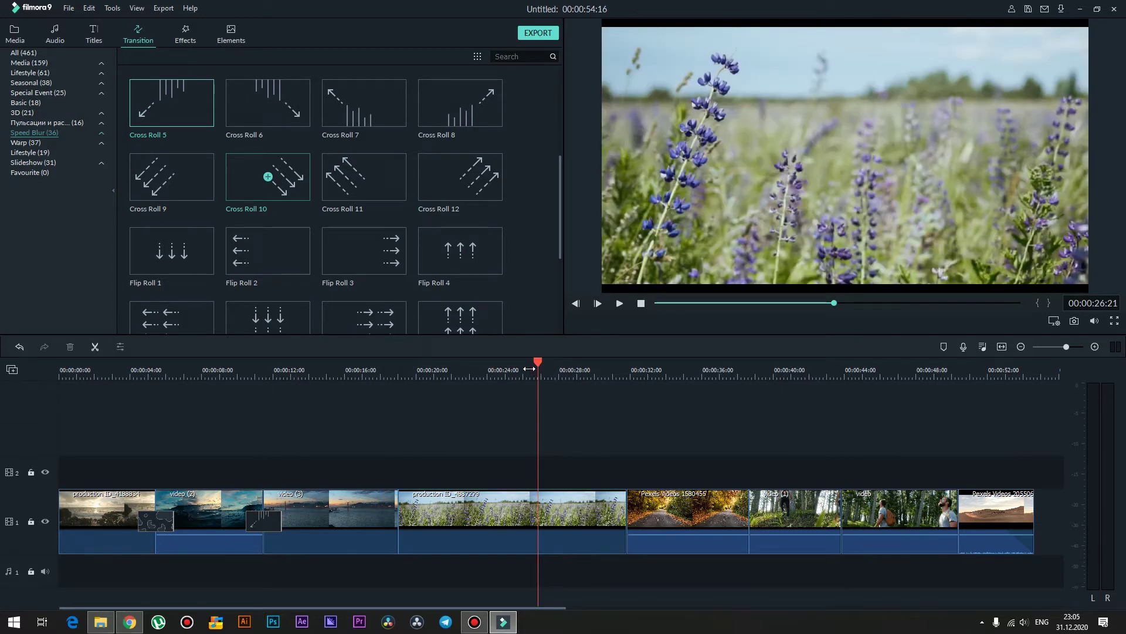
click(529, 368)
key(ctrl+b)
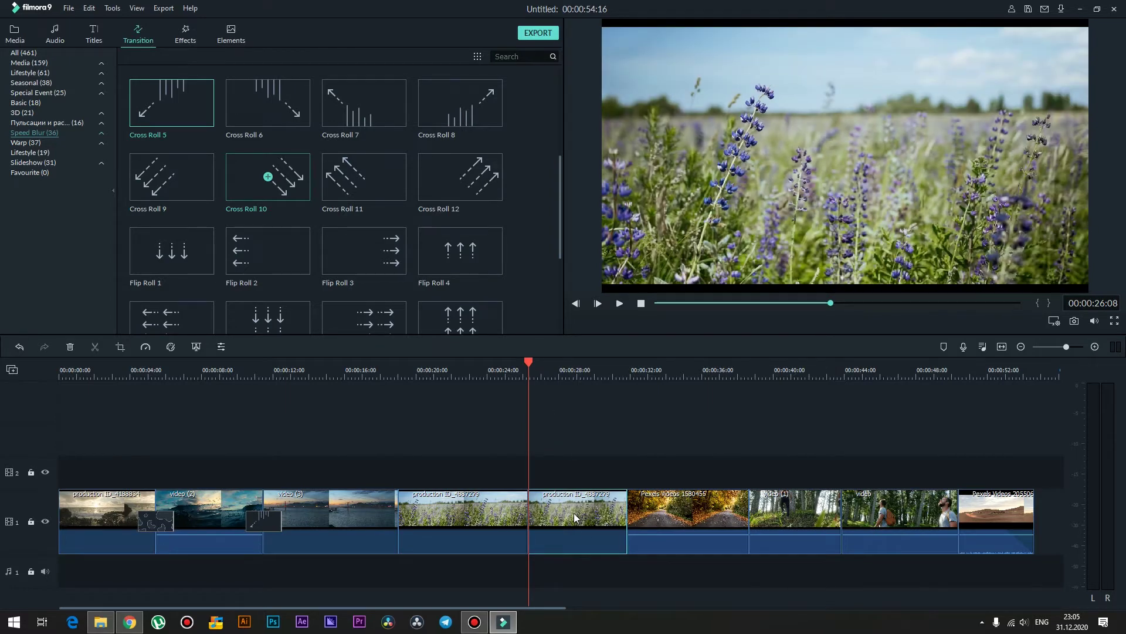
click(505, 377)
click(551, 377)
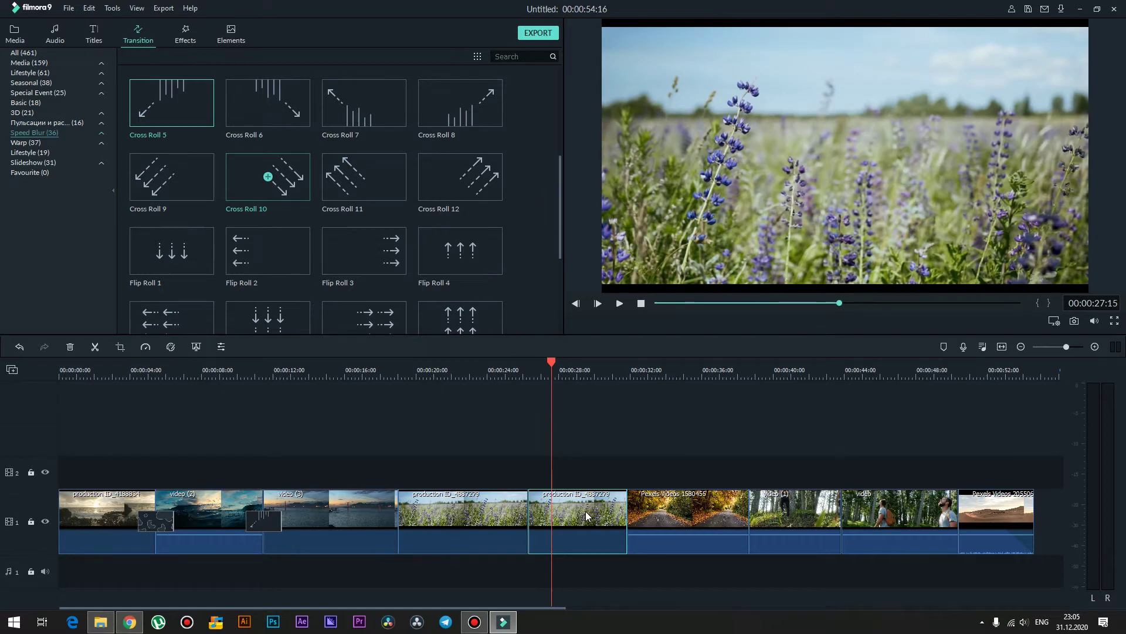
key(Delete)
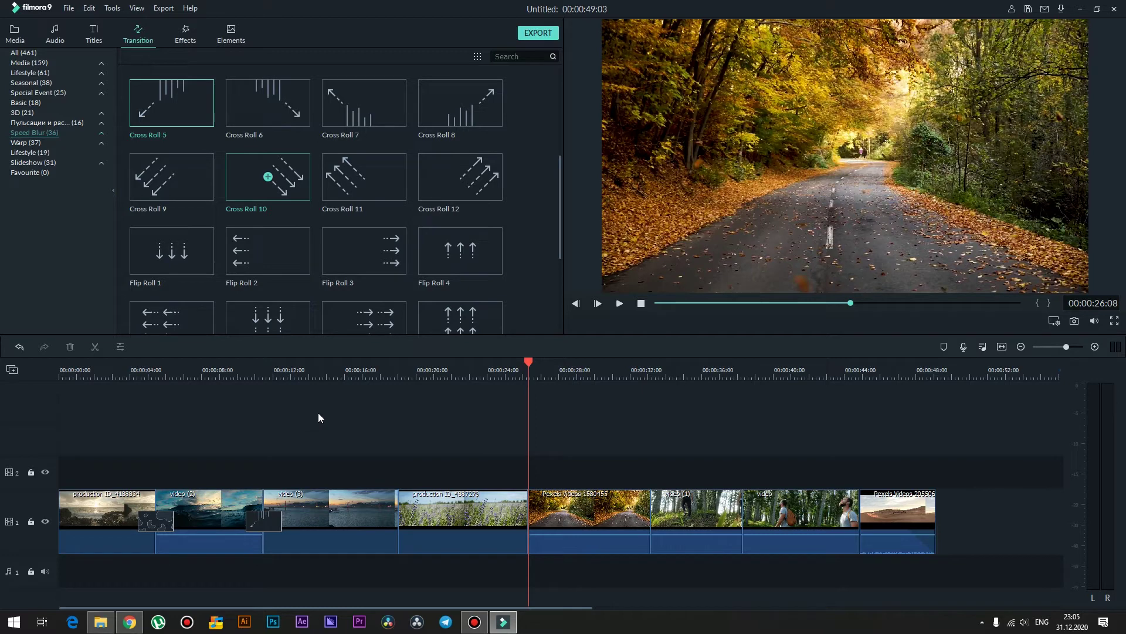
Step: Play back the timeline from shortly before the cut between the third and fourth clips
click(353, 382)
key(space)
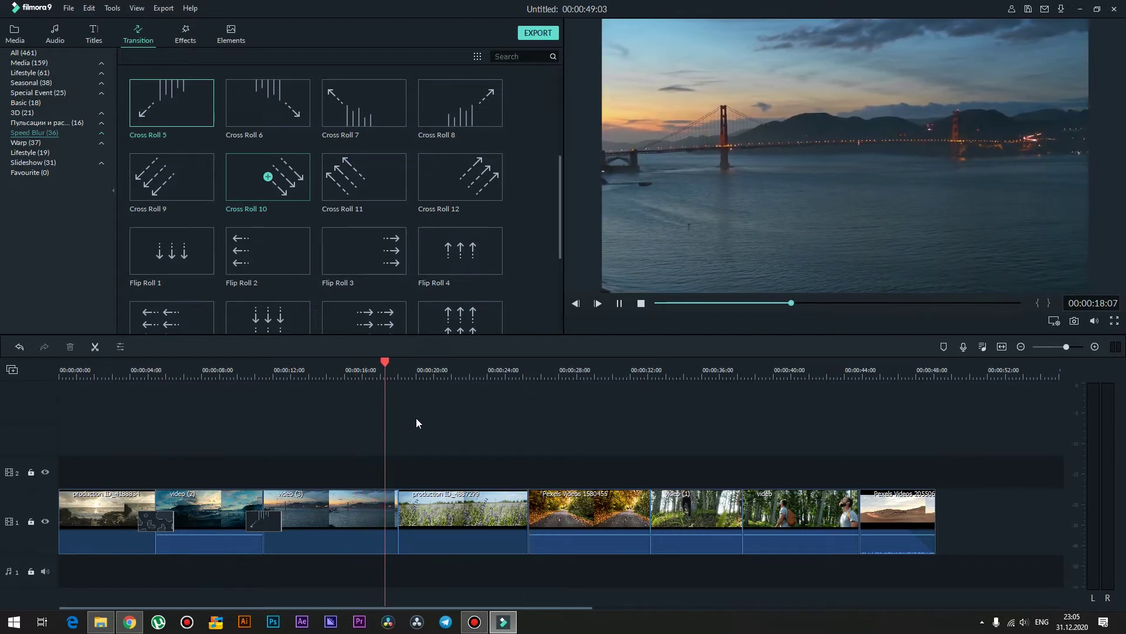
Step: Replay the cut between the third and fourth clips and look through the remaining Speed Blur transitions
click(382, 380)
scroll(291, 173, down, 4)
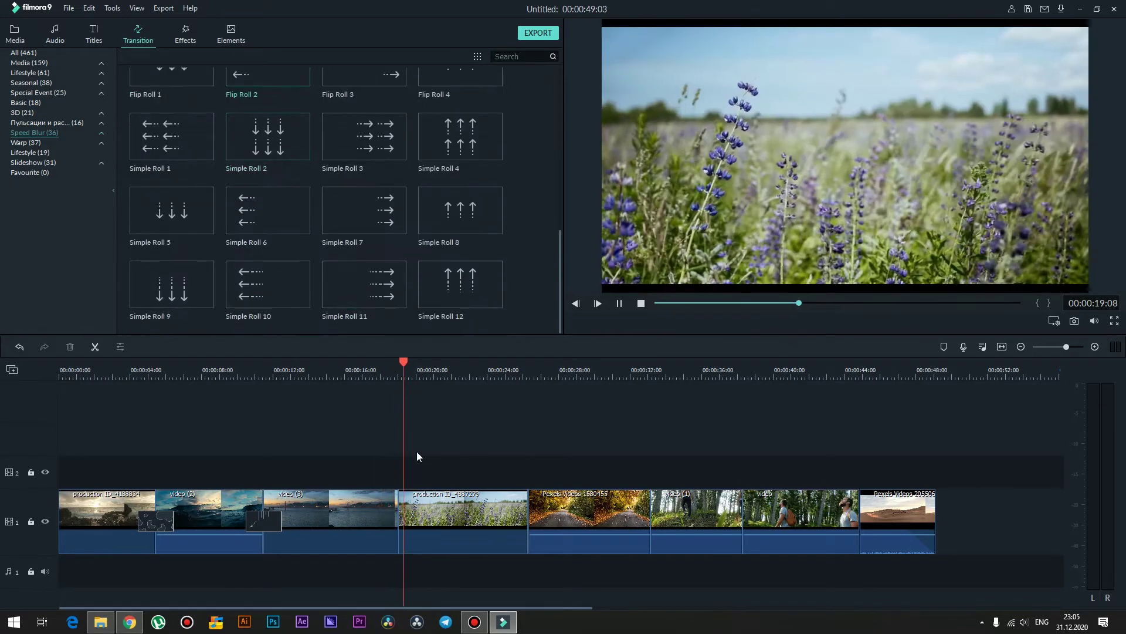
click(386, 364)
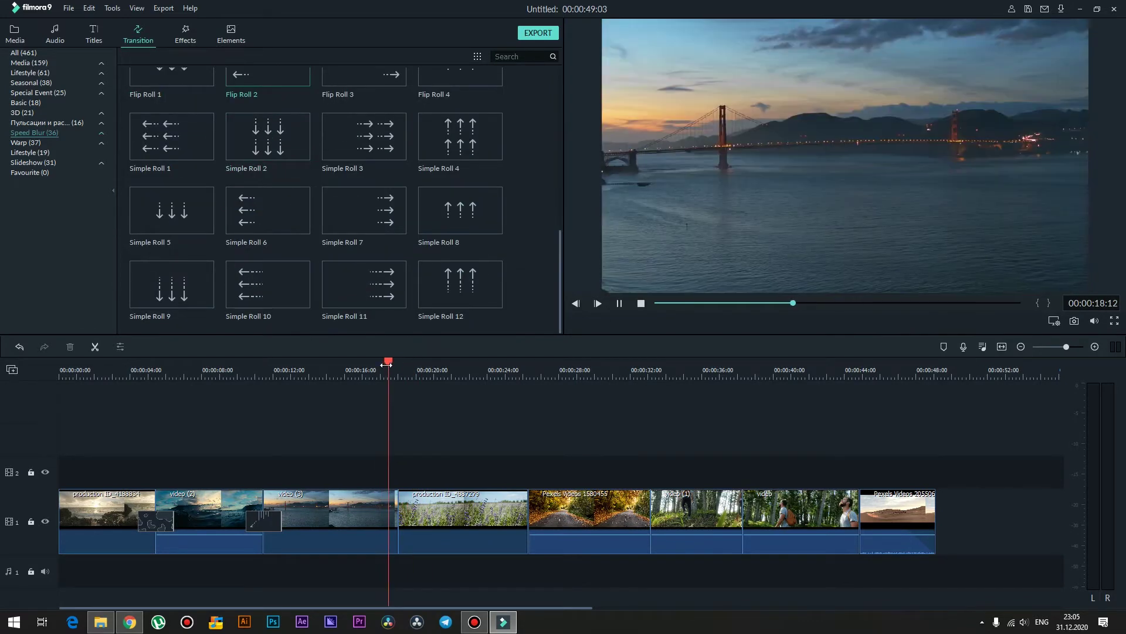
Step: Look through the Warp transitions and the 19-item Lifestyle set, previewing Row Cos Slide
click(38, 144)
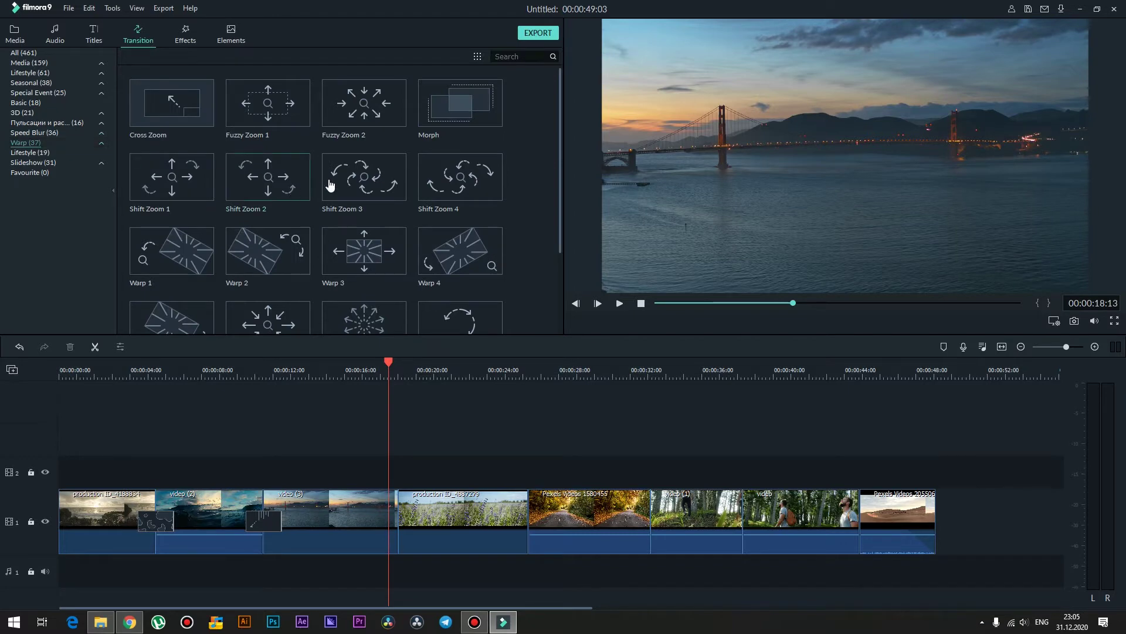
scroll(333, 183, down, 3)
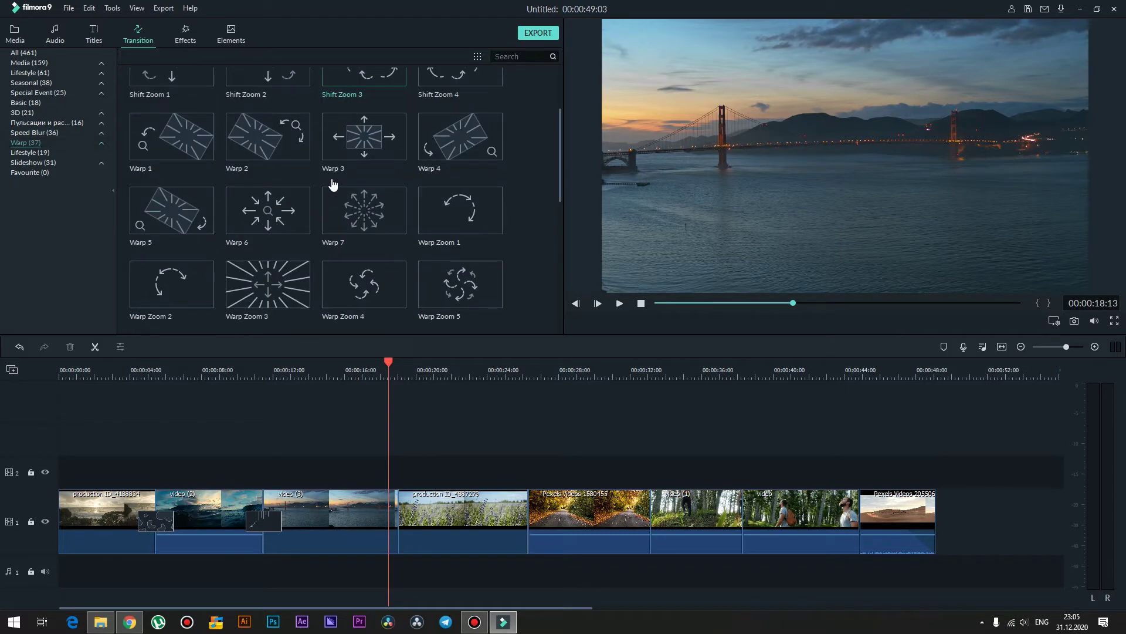
scroll(330, 184, down, 10)
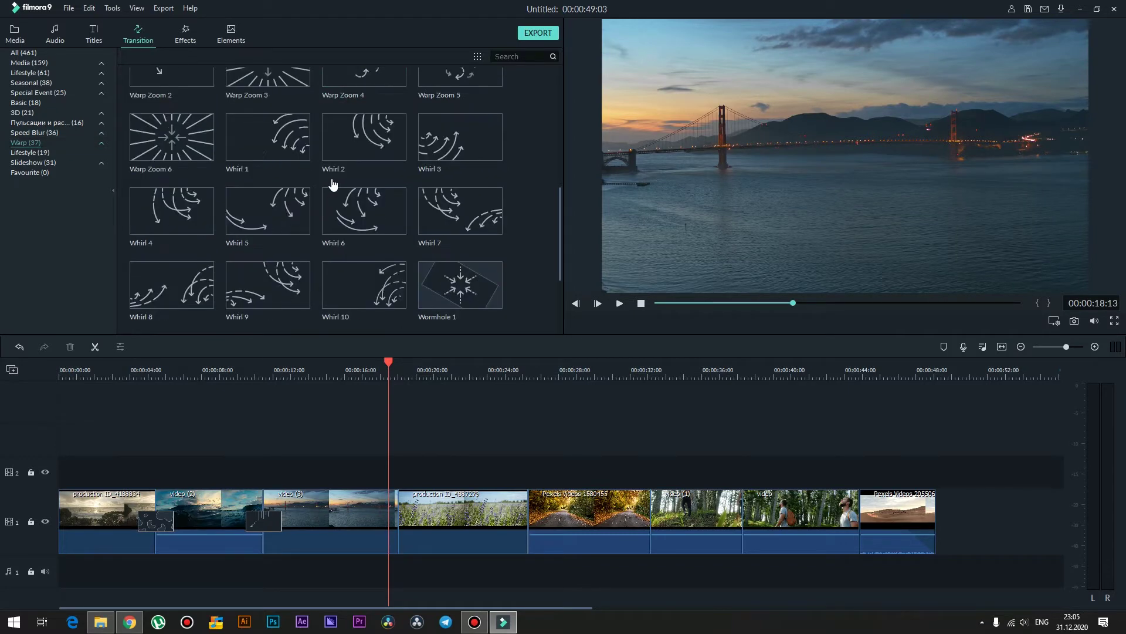
click(34, 154)
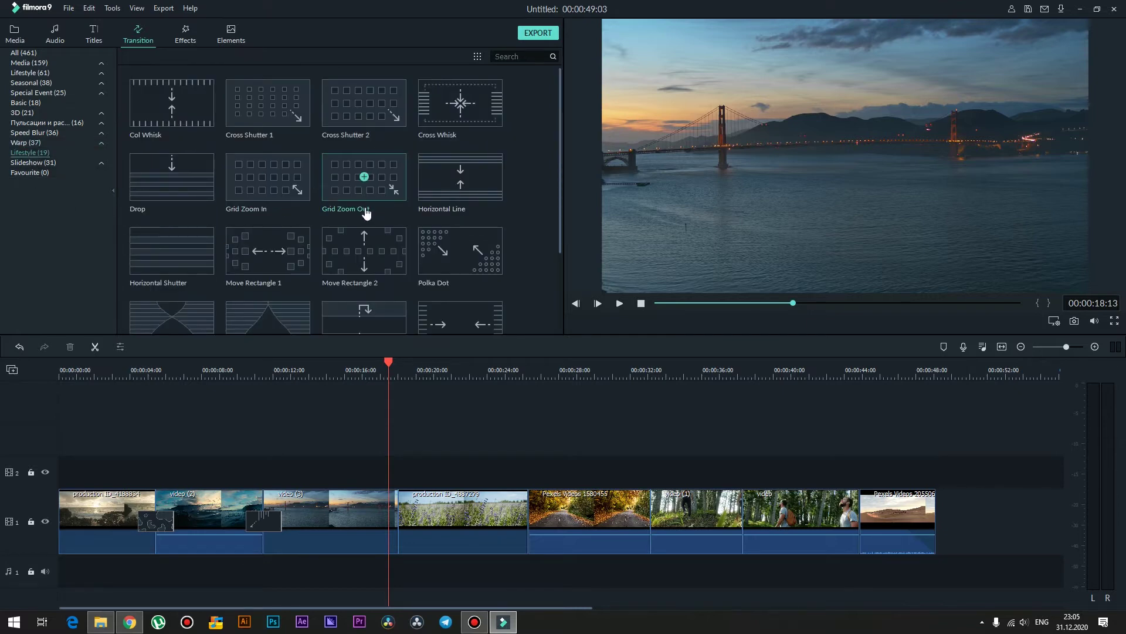
scroll(366, 213, down, 2)
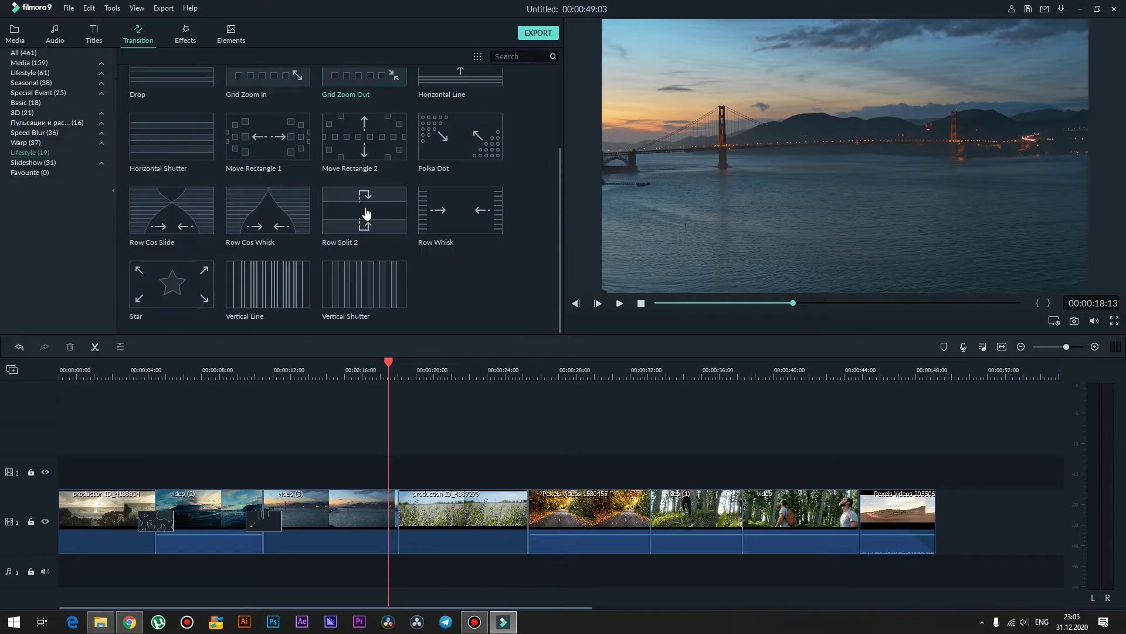
click(198, 213)
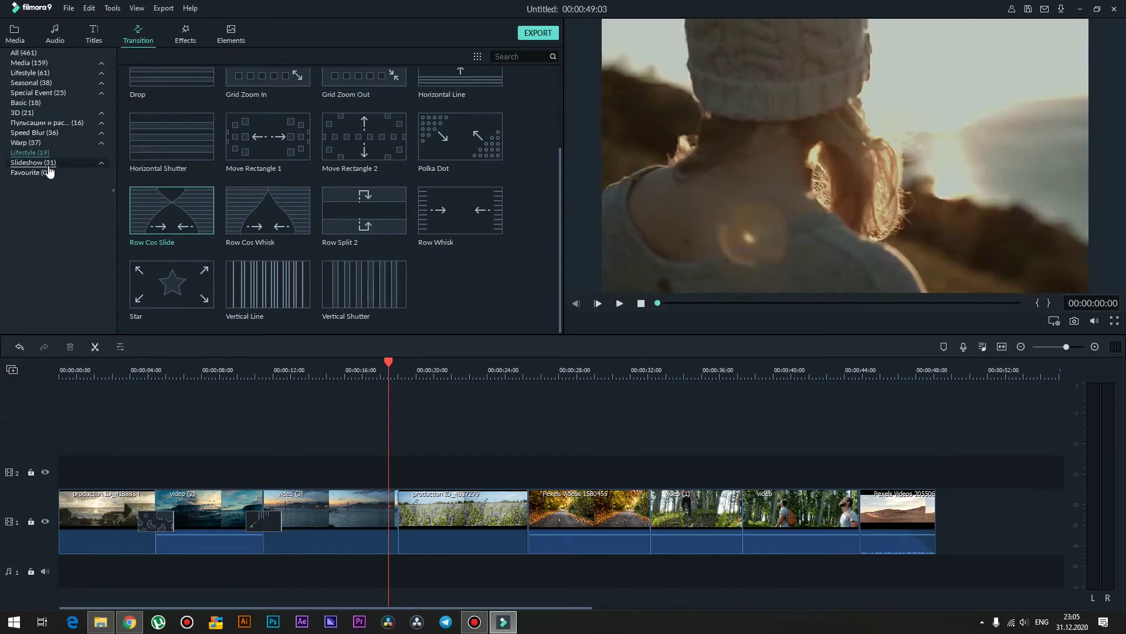
Step: Look through the Slideshow transitions, previewing Cross Merge, Cross Split, Drop Bounce, Doorway, Linear Wipe and Linear Wipe Down
click(46, 163)
click(199, 102)
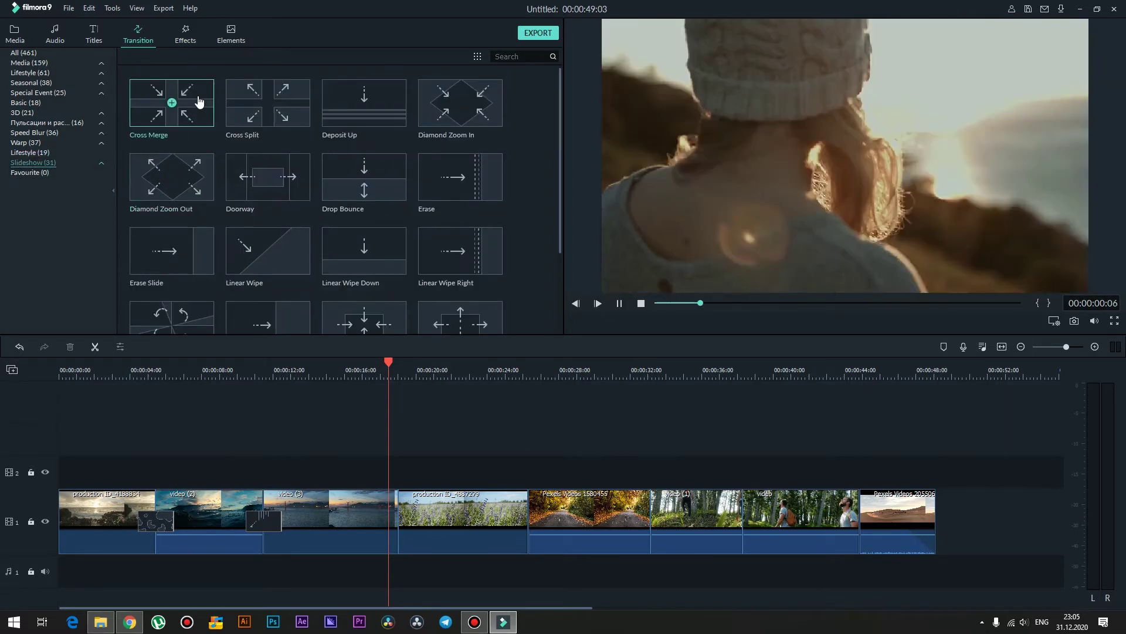
click(288, 100)
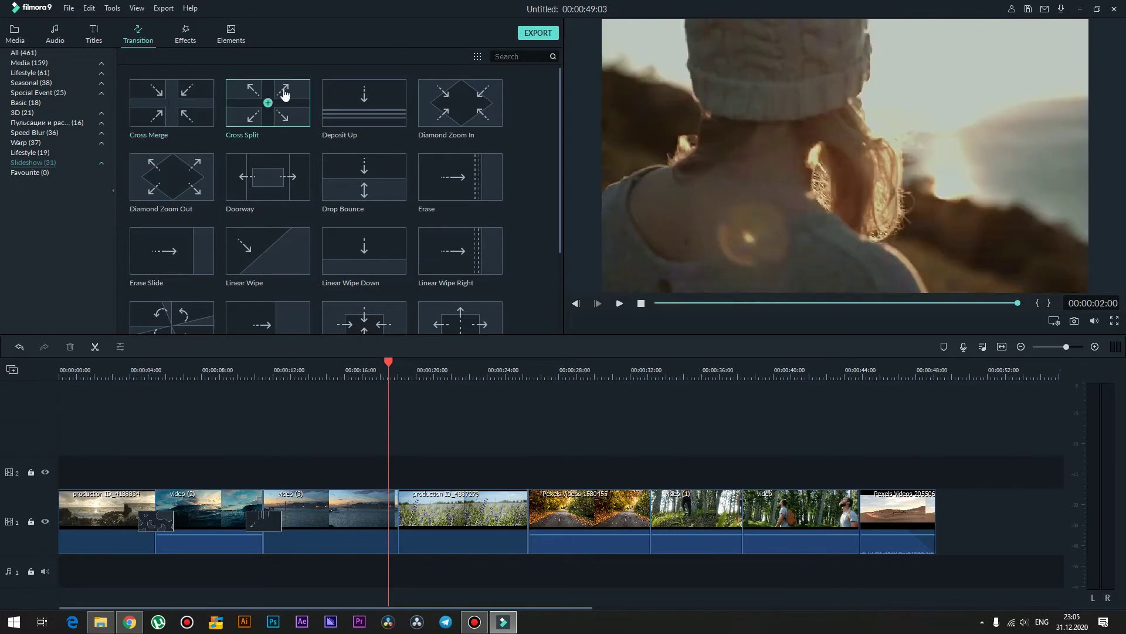
click(343, 173)
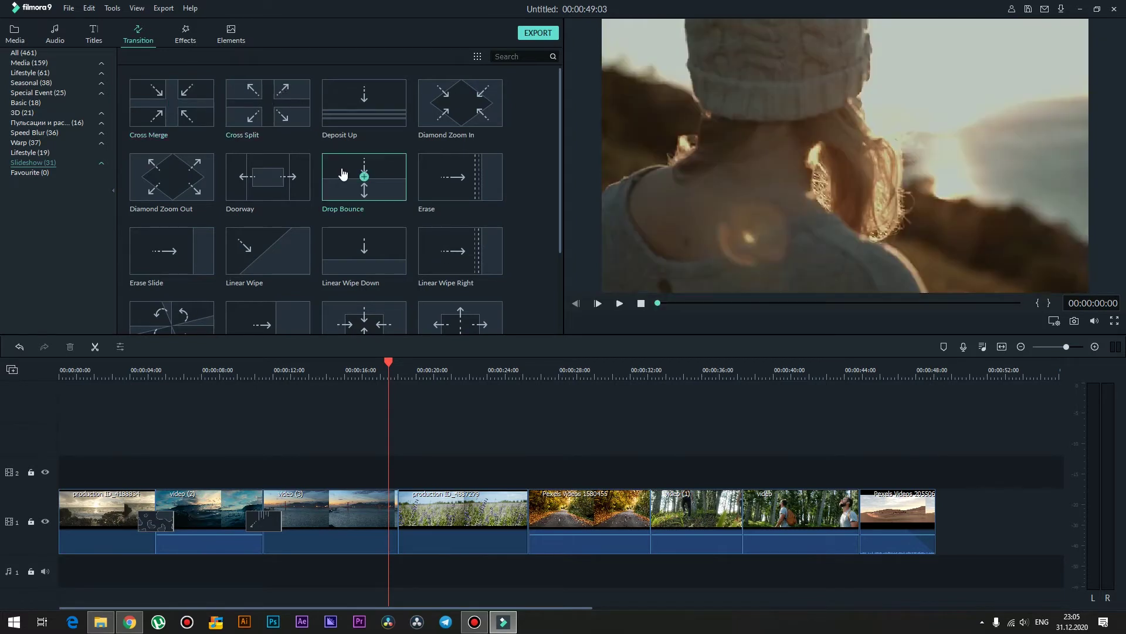
click(299, 173)
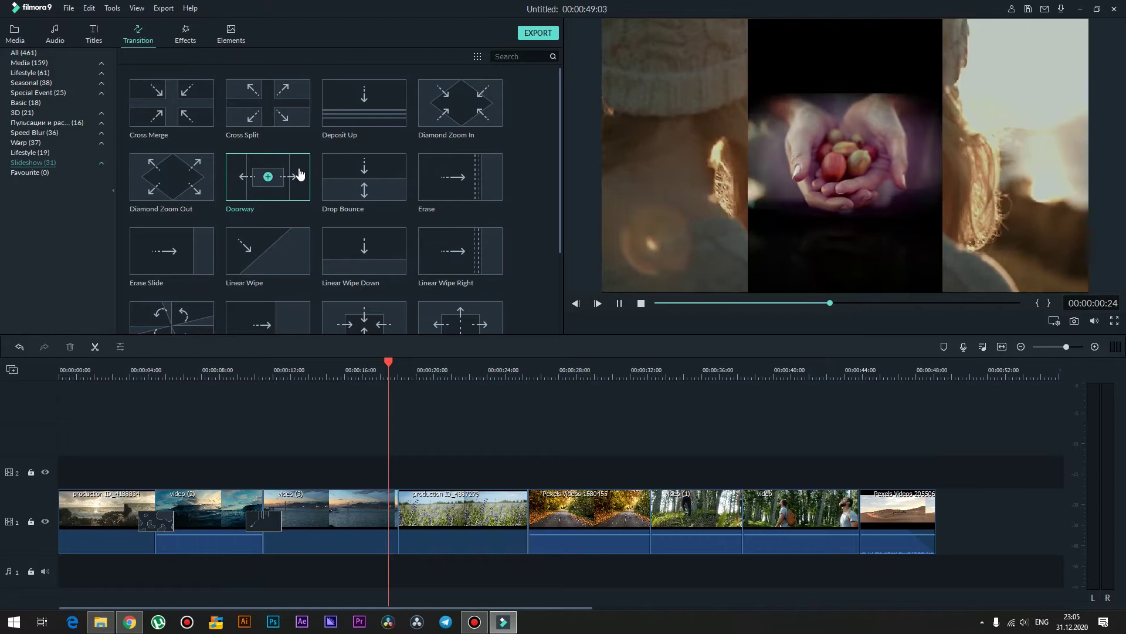
click(282, 251)
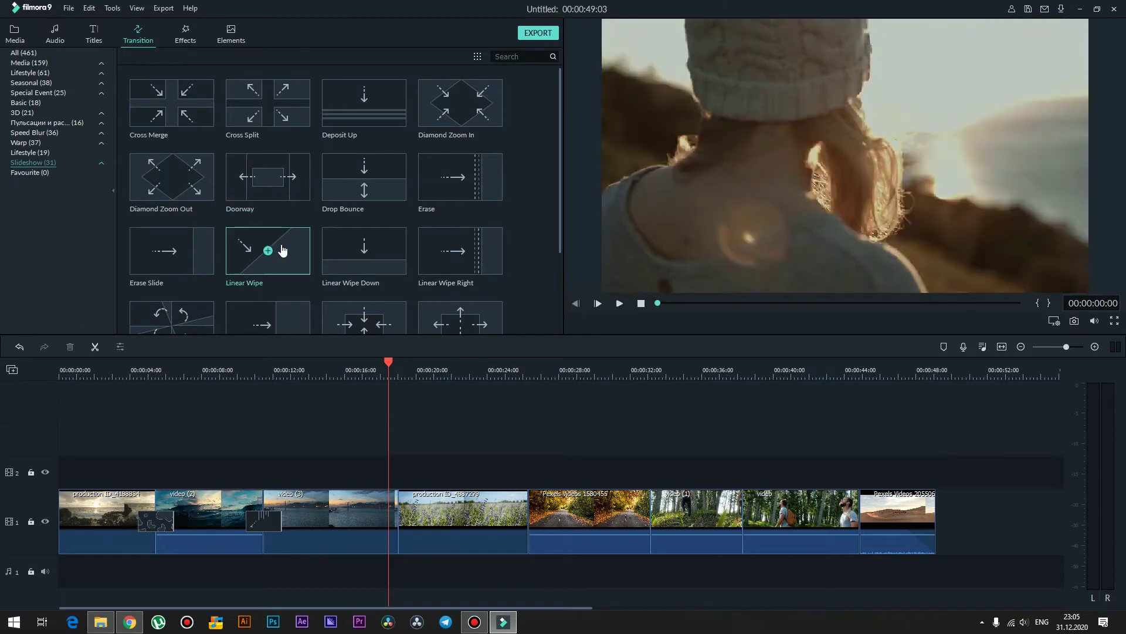
scroll(281, 251, down, 2)
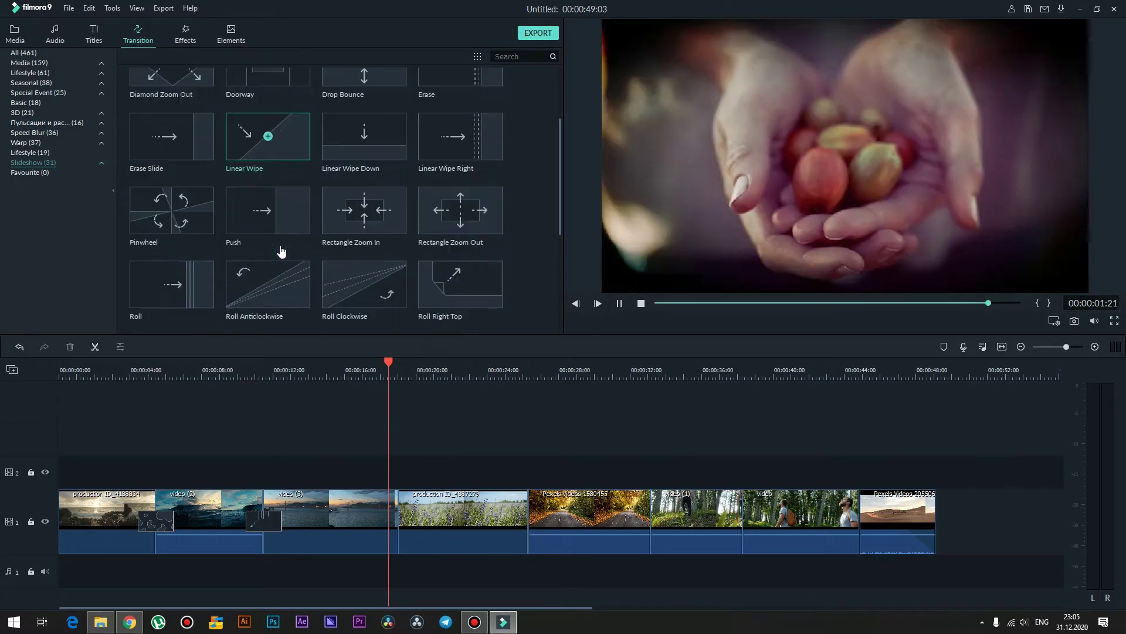
scroll(282, 251, down, 4)
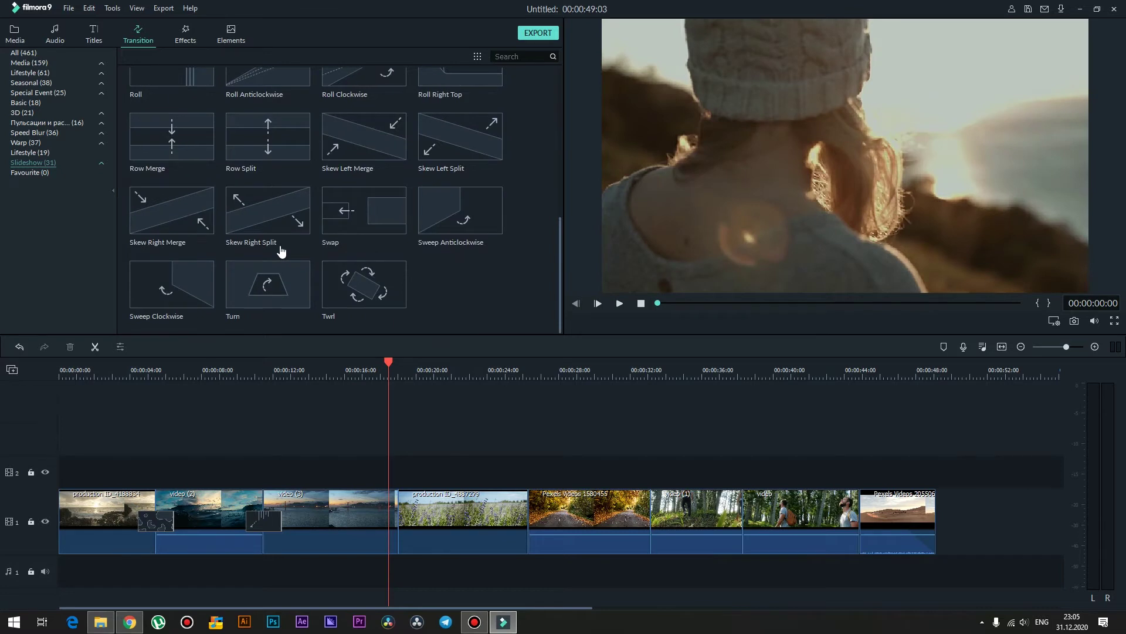
scroll(281, 251, up, 4)
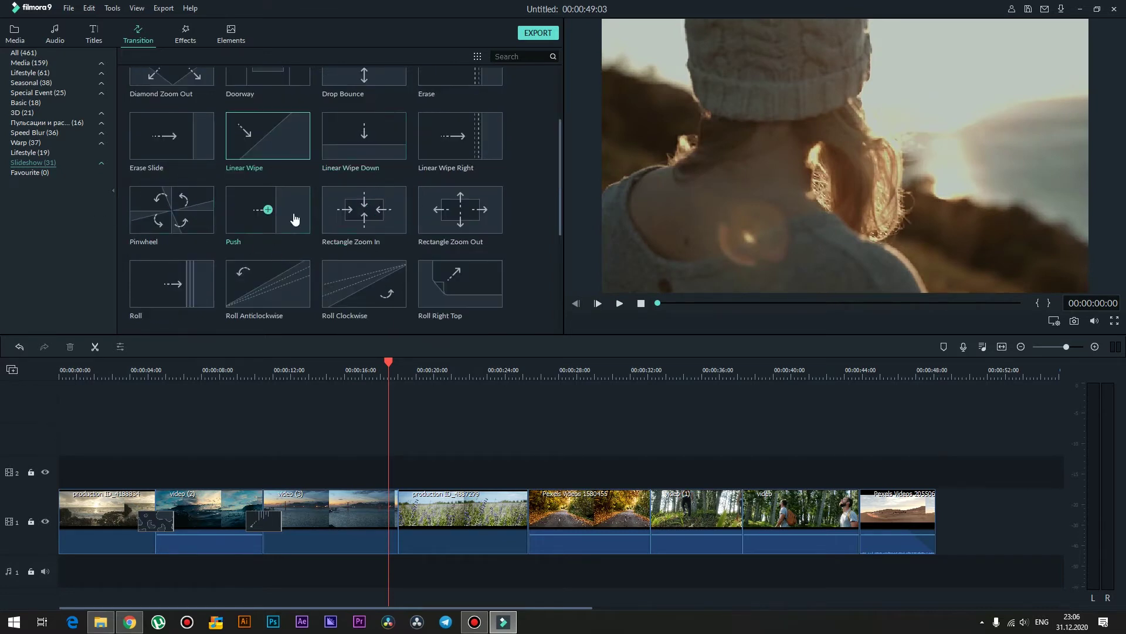
click(333, 141)
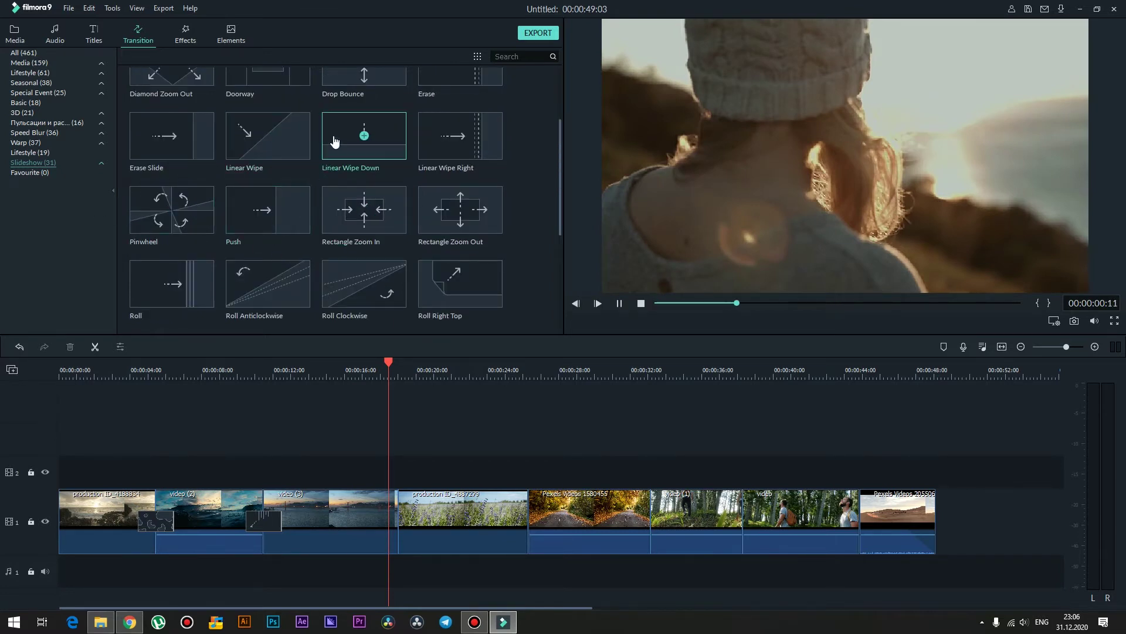
scroll(334, 141, up, 2)
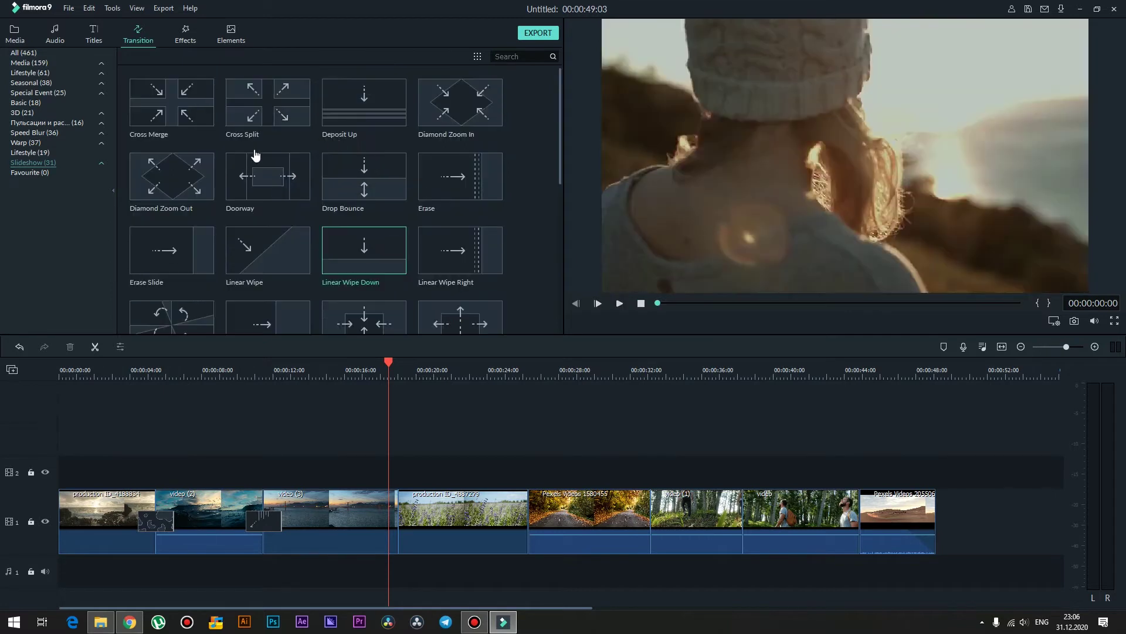
Step: Check the Favourite, Slideshow, Warp and Speed Blur categories again and look through the 3D transitions
click(38, 175)
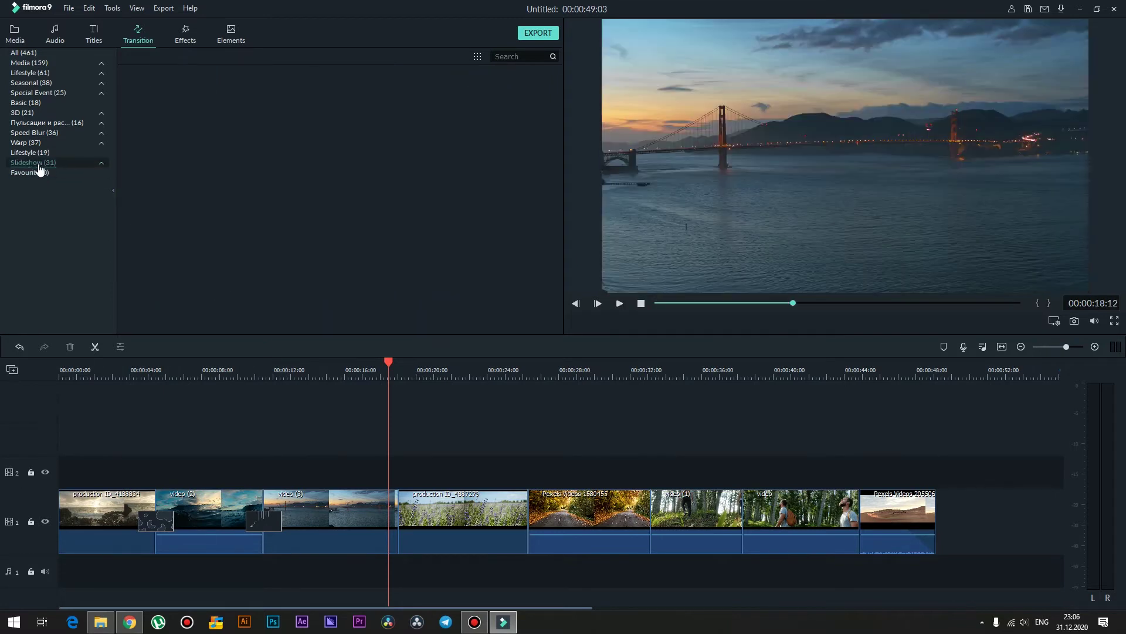
click(38, 166)
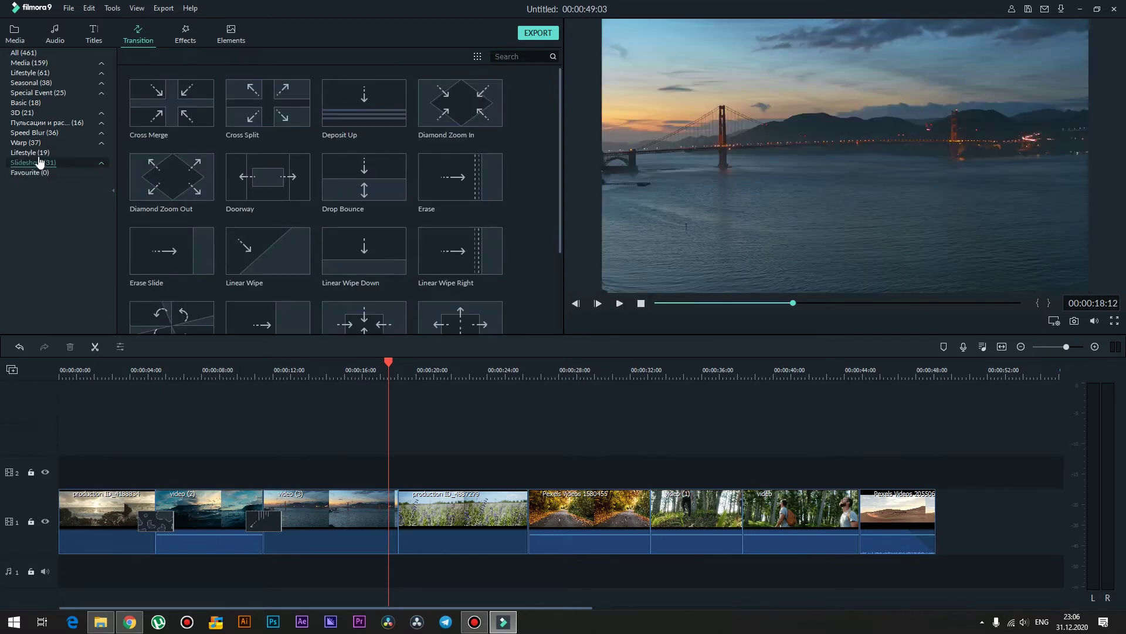
click(34, 144)
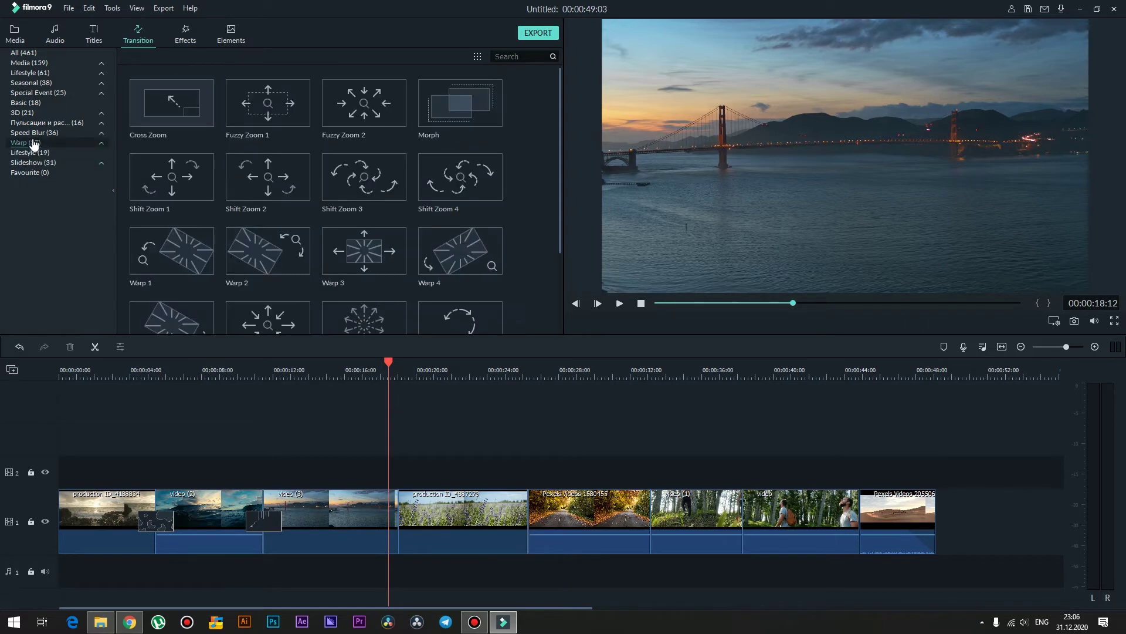
click(34, 134)
click(44, 124)
click(43, 114)
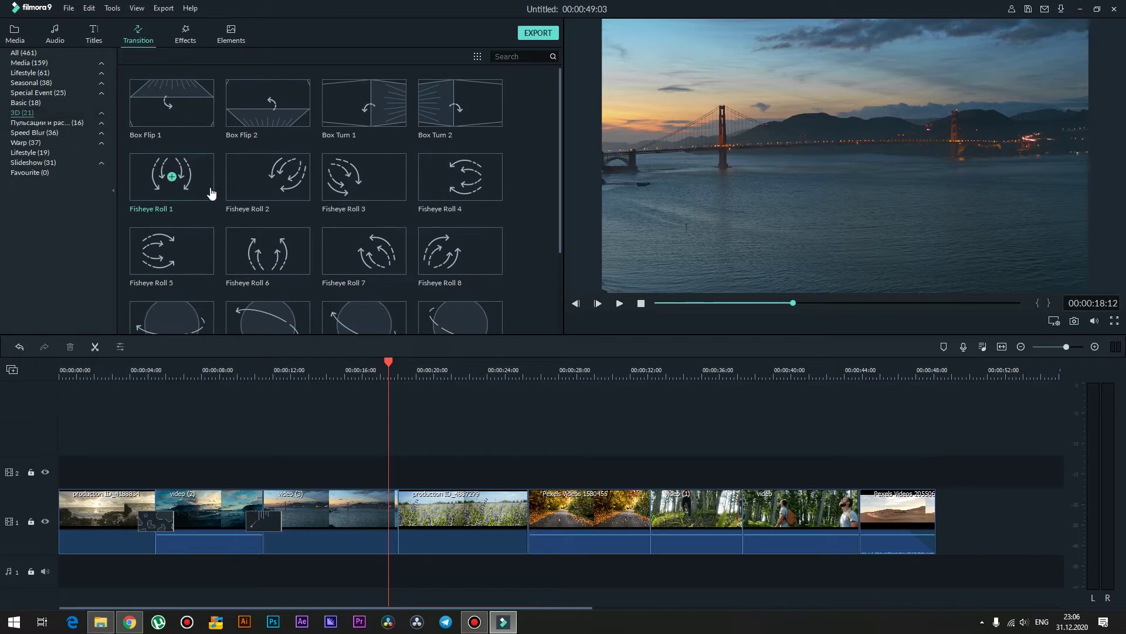
scroll(317, 190, down, 2)
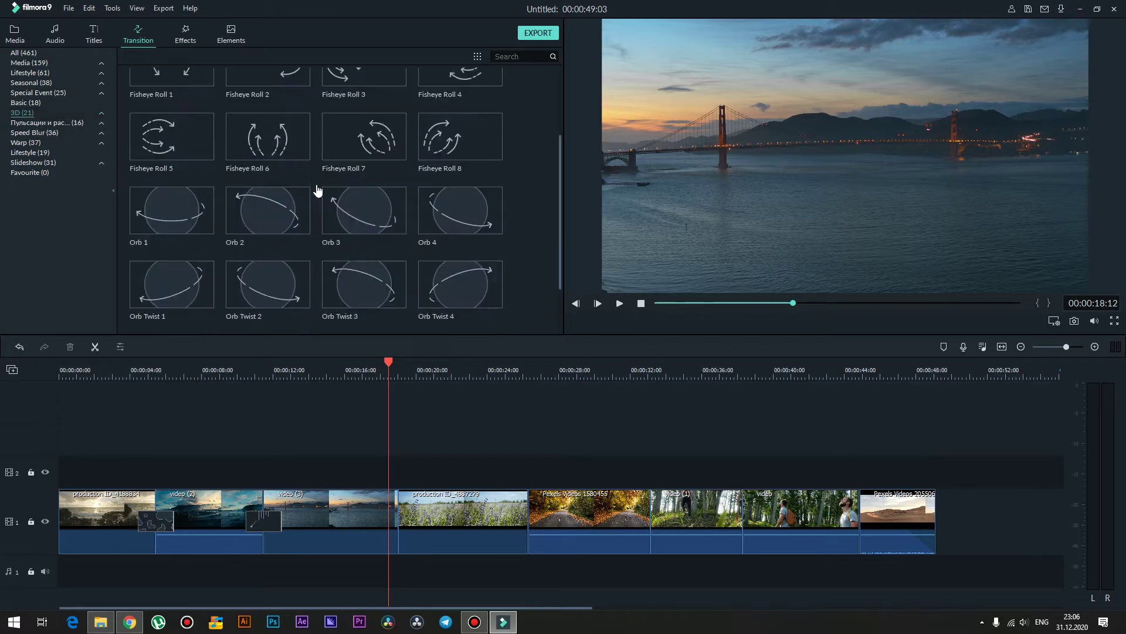
scroll(317, 190, down, 1)
scroll(317, 190, up, 3)
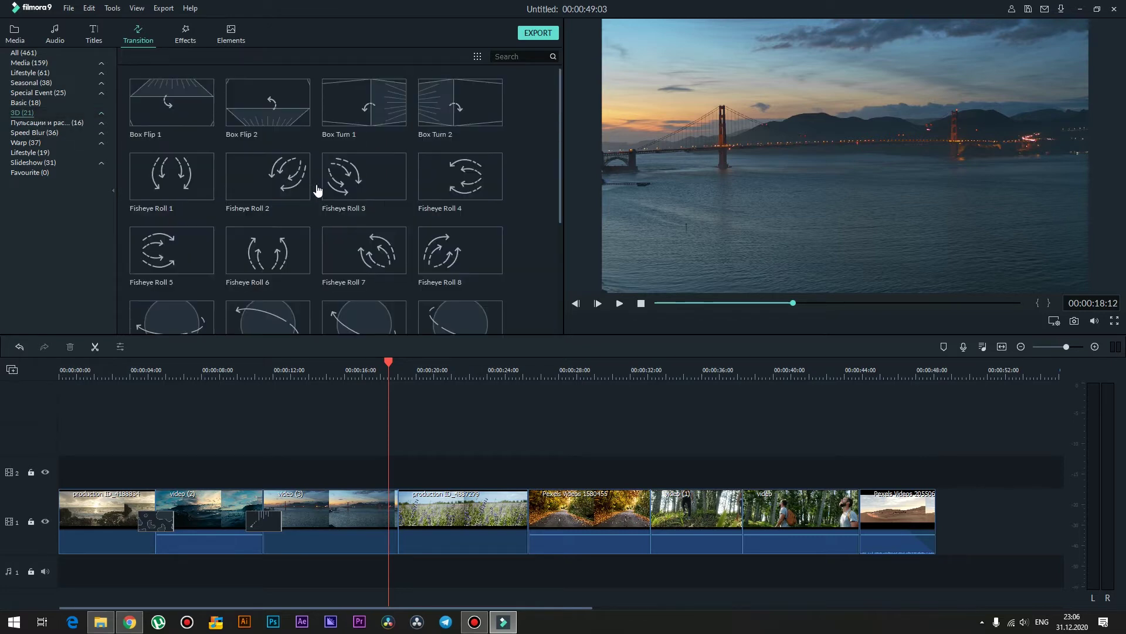
Step: Look through the Basic, Special Event, Seasonal and 61-item Lifestyle transitions for one that suits the cut
click(35, 103)
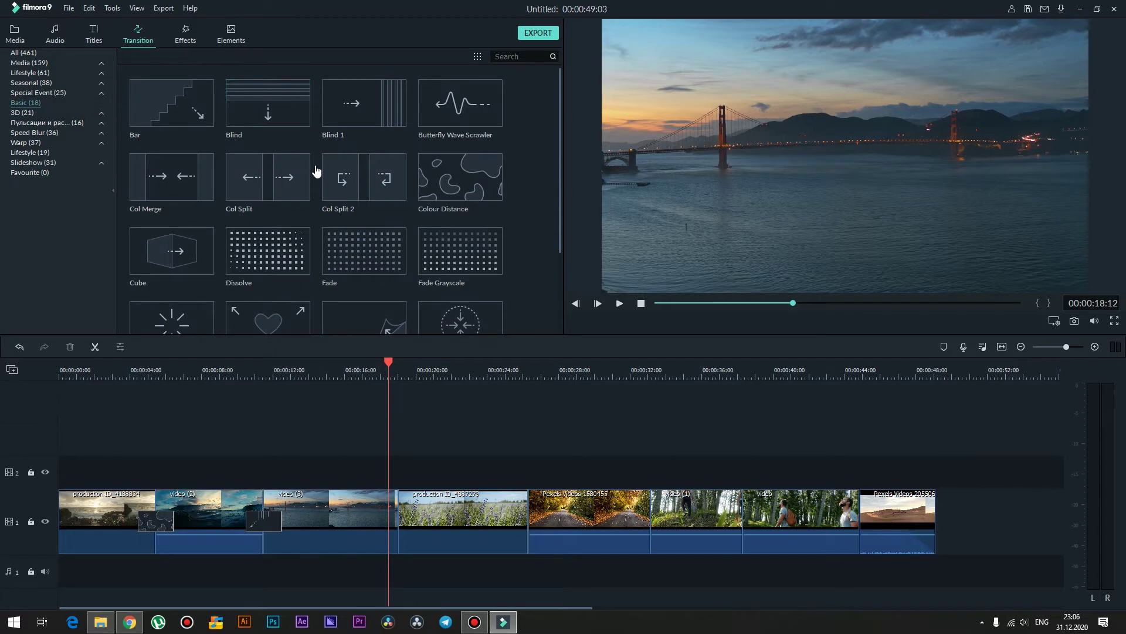
scroll(317, 171, down, 2)
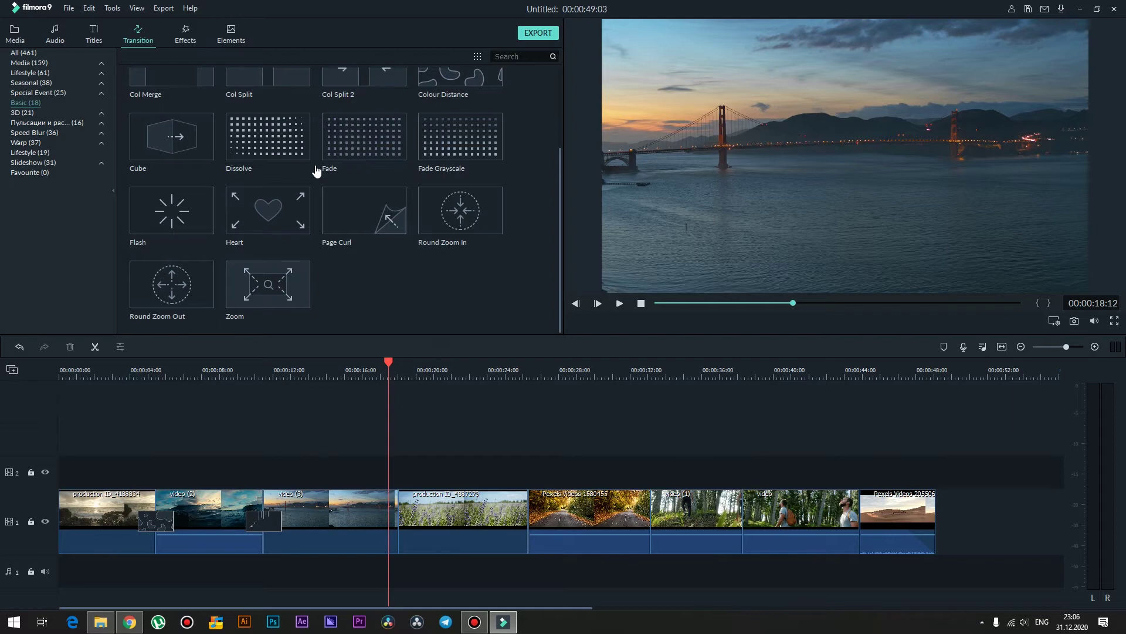
click(65, 95)
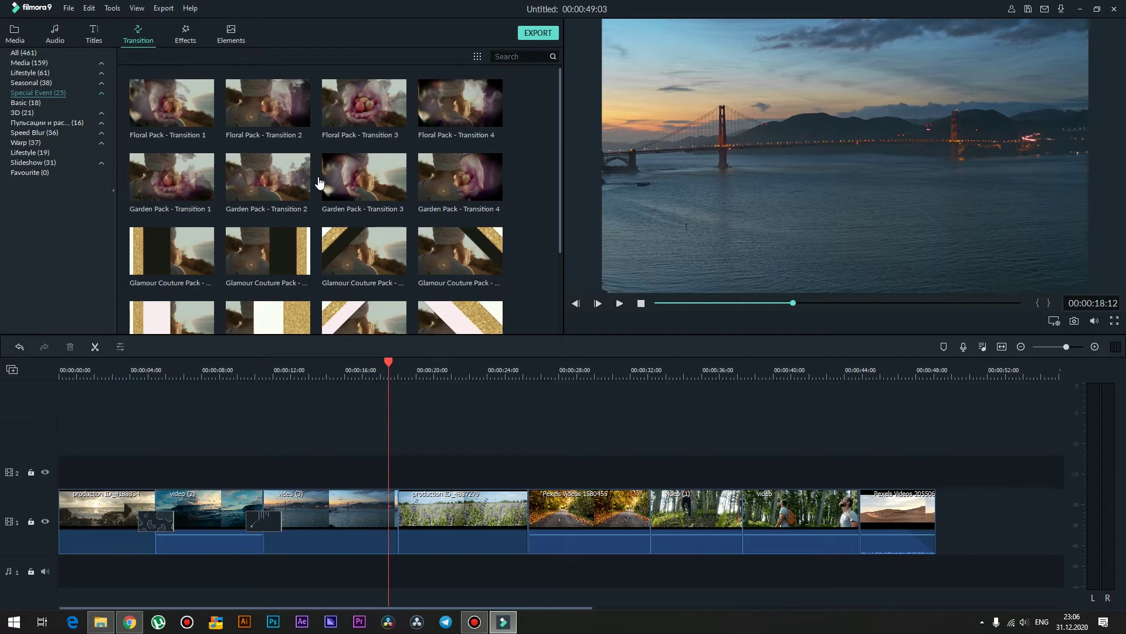
click(30, 83)
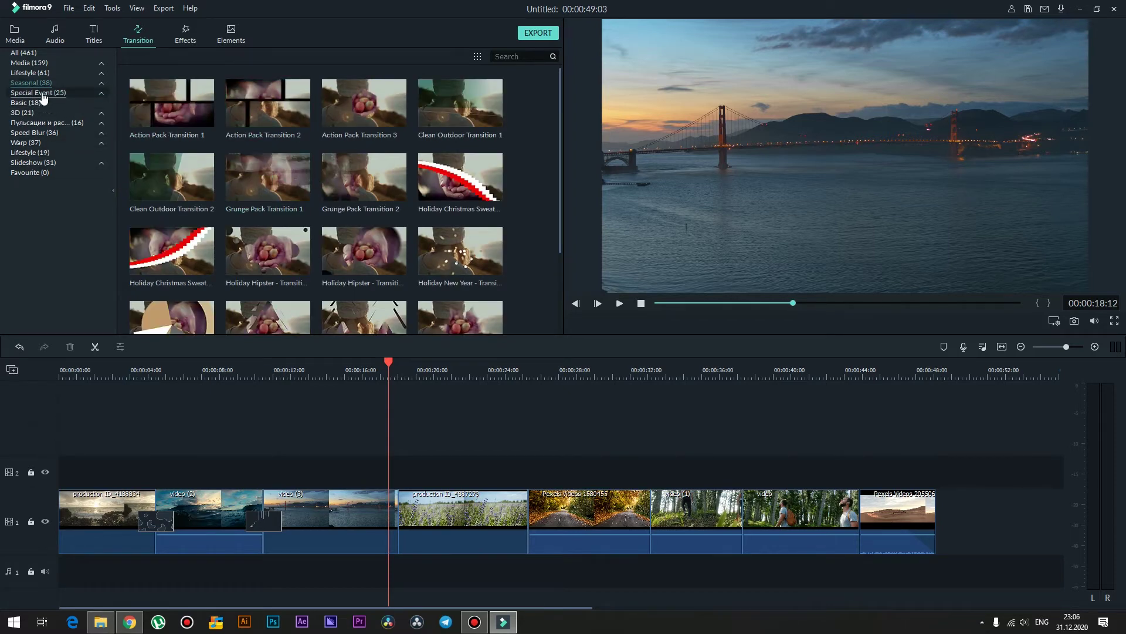
click(30, 73)
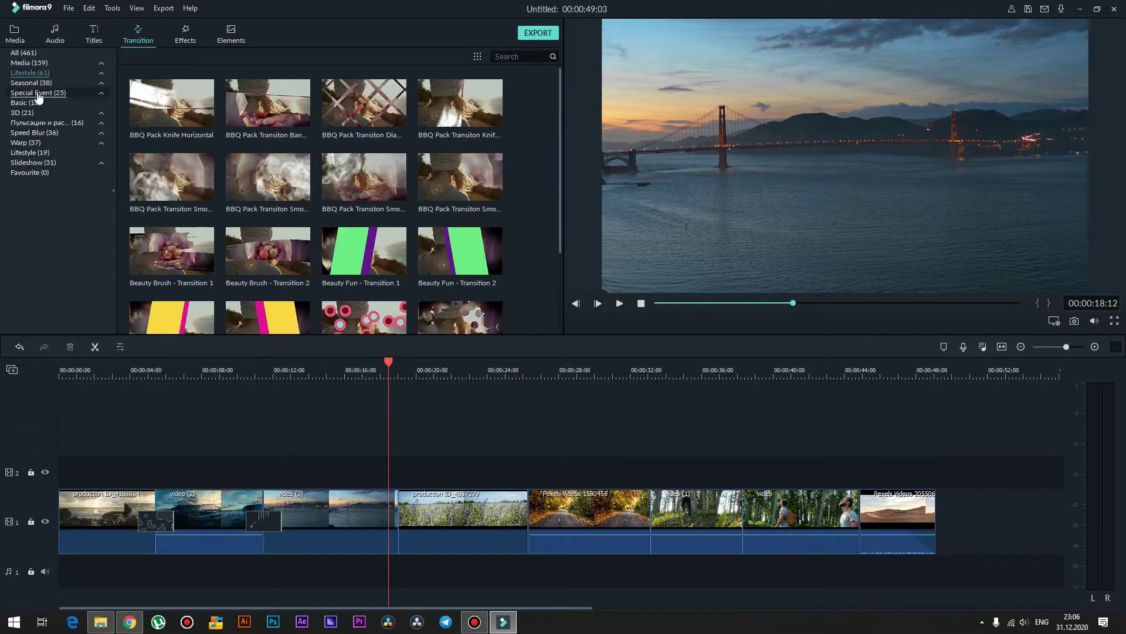
Step: Preview Traditional Transition 4 from the end of the Media category and place it between the third and fourth clips
click(28, 63)
scroll(342, 217, down, 5)
scroll(342, 217, down, 15)
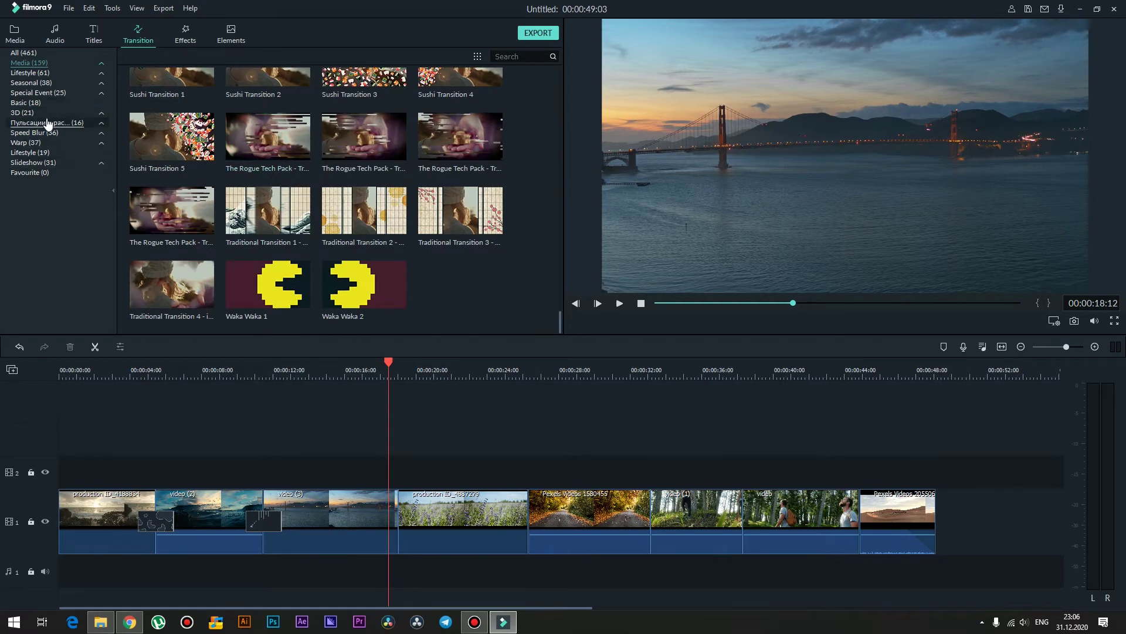
click(155, 286)
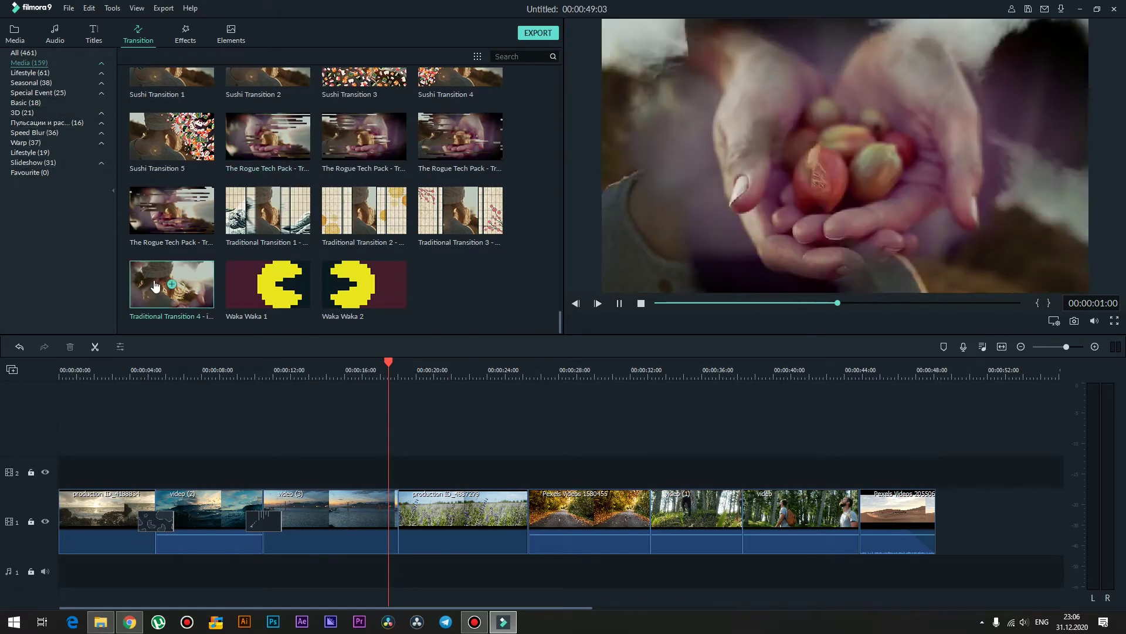
drag(146, 283, 397, 502)
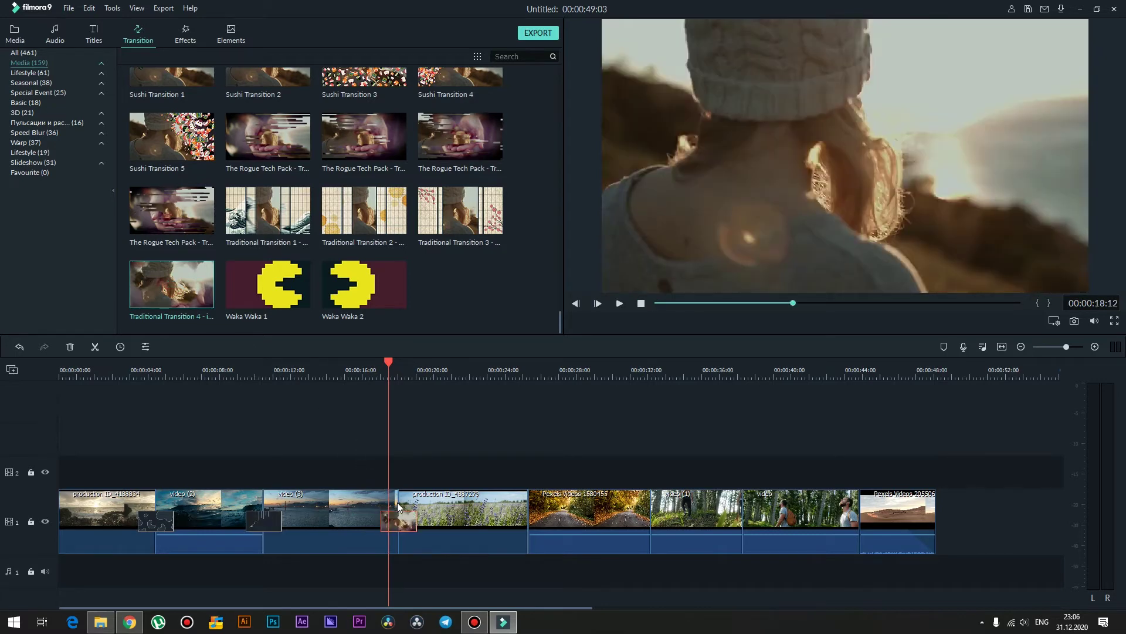
Step: Play back the transition between the third and fourth clips, replaying it from shortly before the cut
key(space)
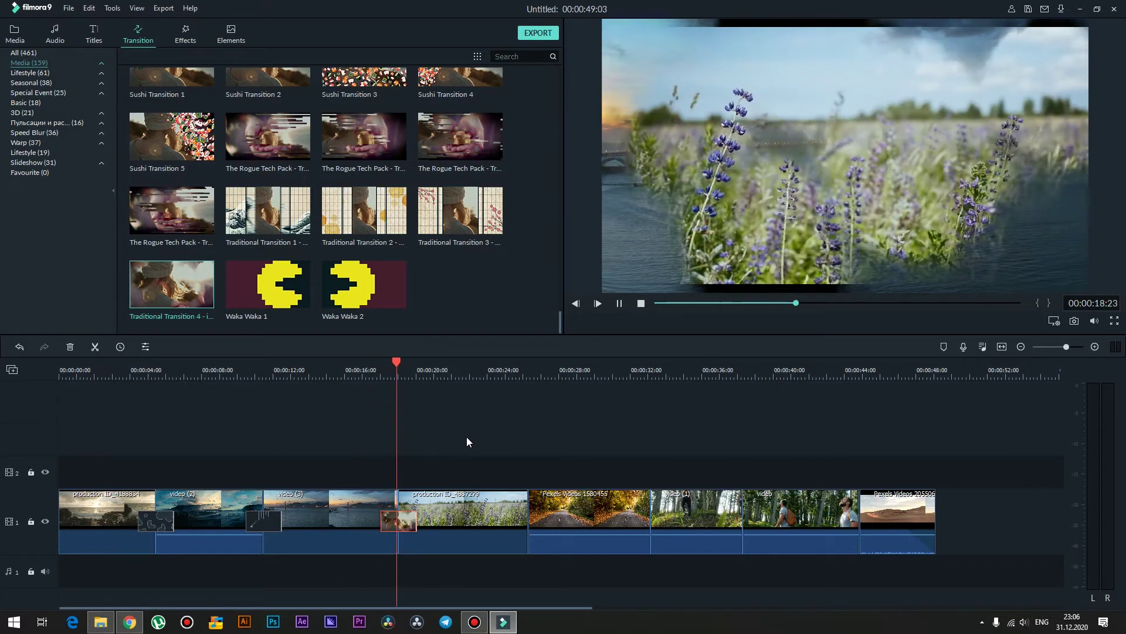
click(369, 370)
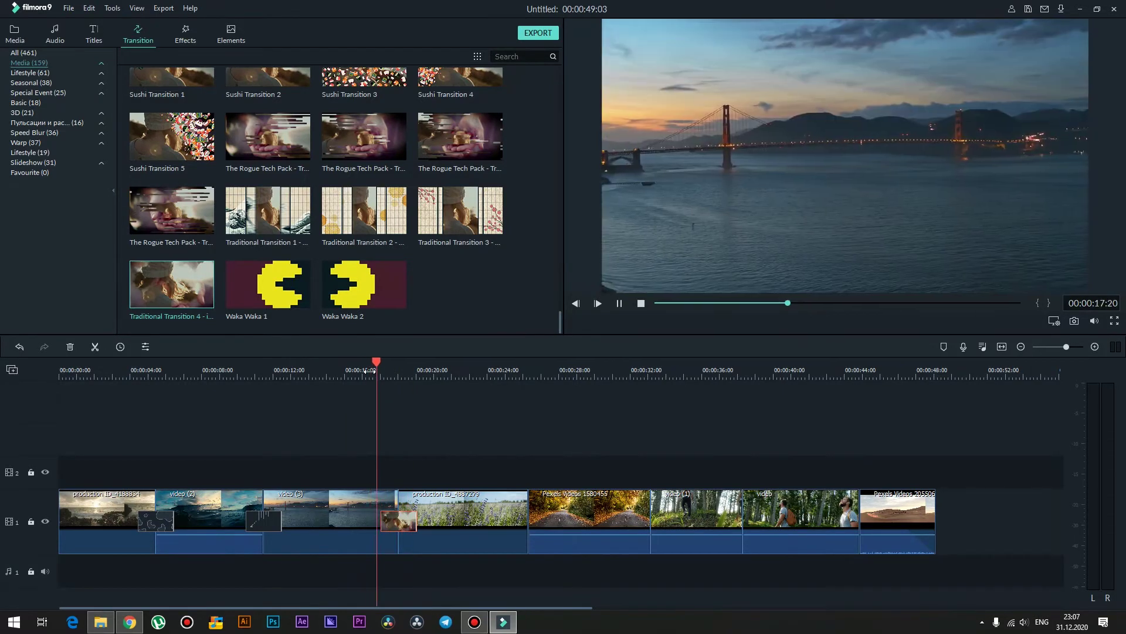
click(369, 369)
key(space)
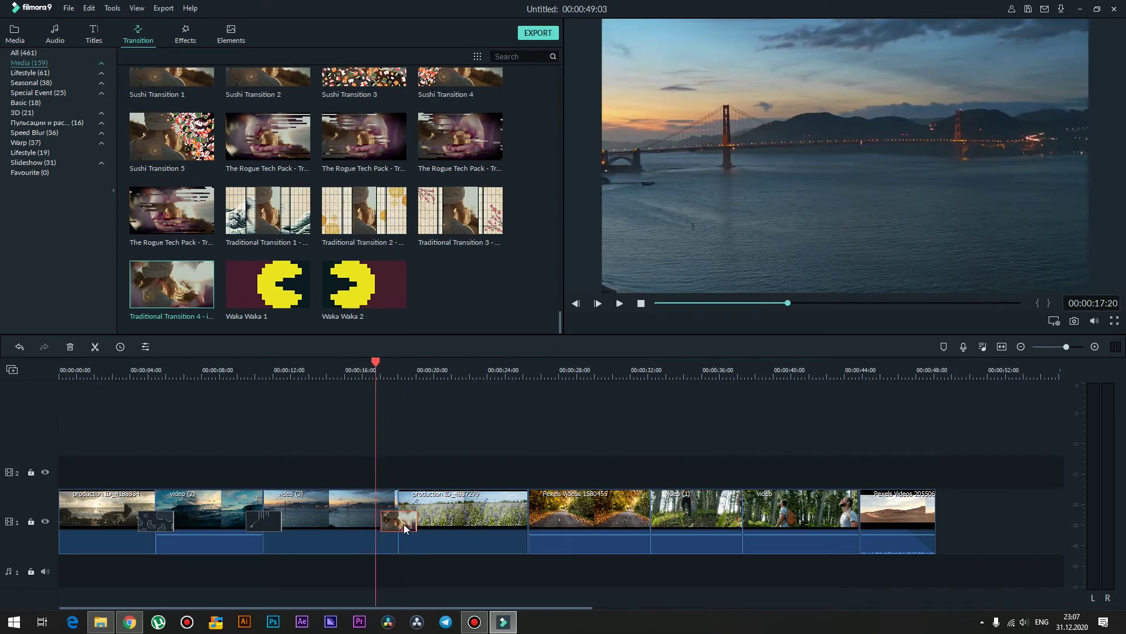
Step: Delete the transition between the third and fourth clips and go to the Basic transitions
right_click(405, 528)
click(426, 546)
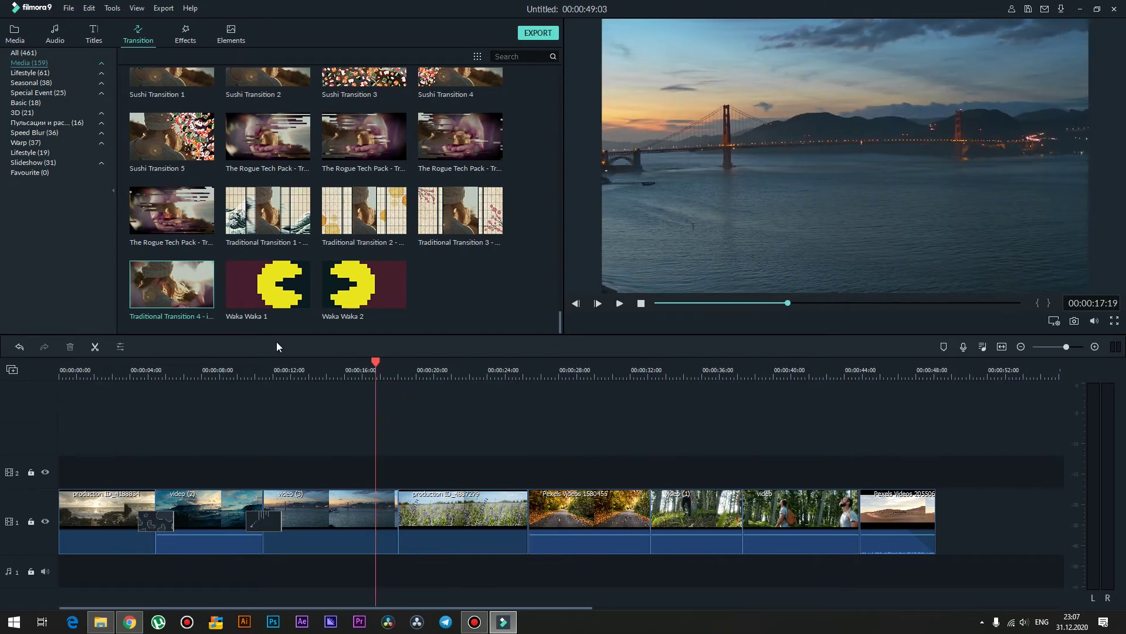
click(39, 72)
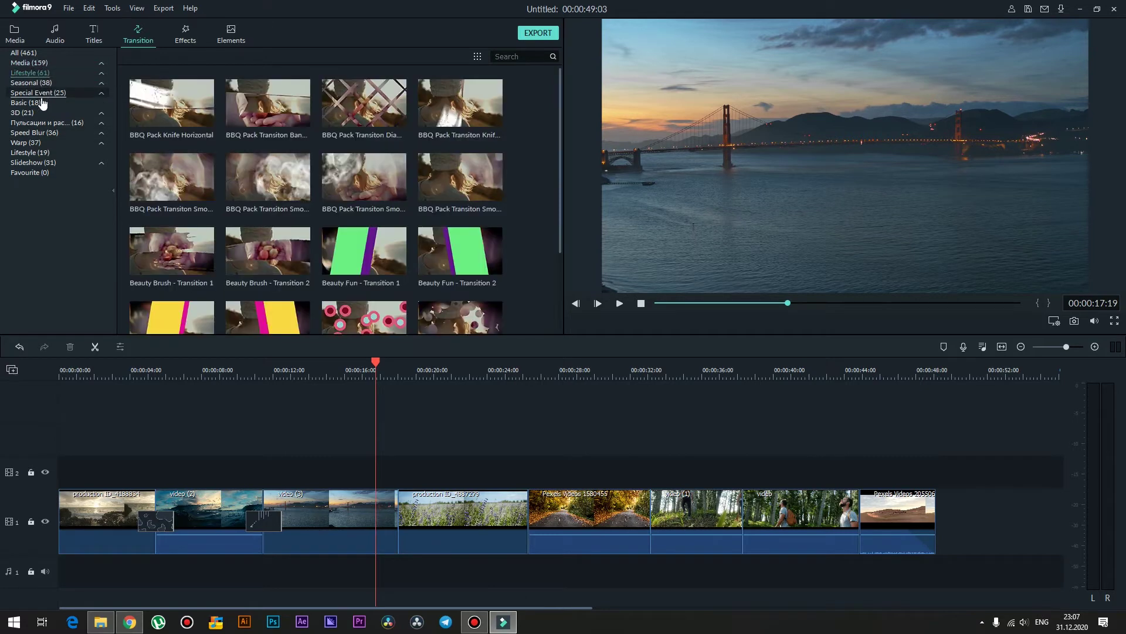
click(39, 103)
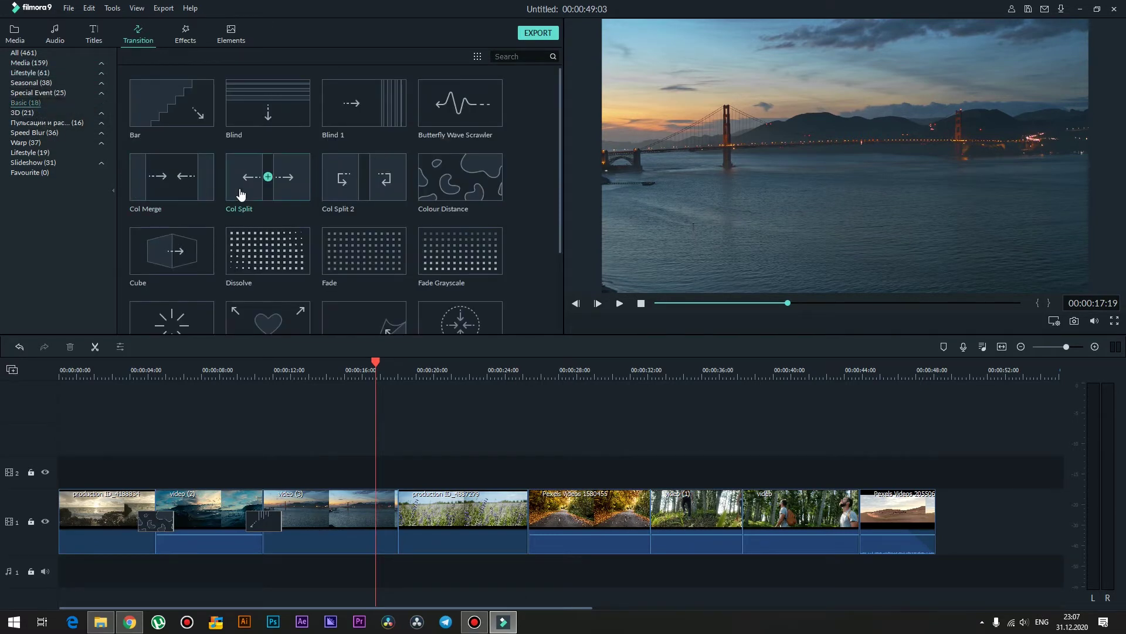
Step: Preview Blind, Butterfly Wave Scrawler, Fade and Dissolve, and place Dissolve between the third and fourth clips, playing it back
click(266, 106)
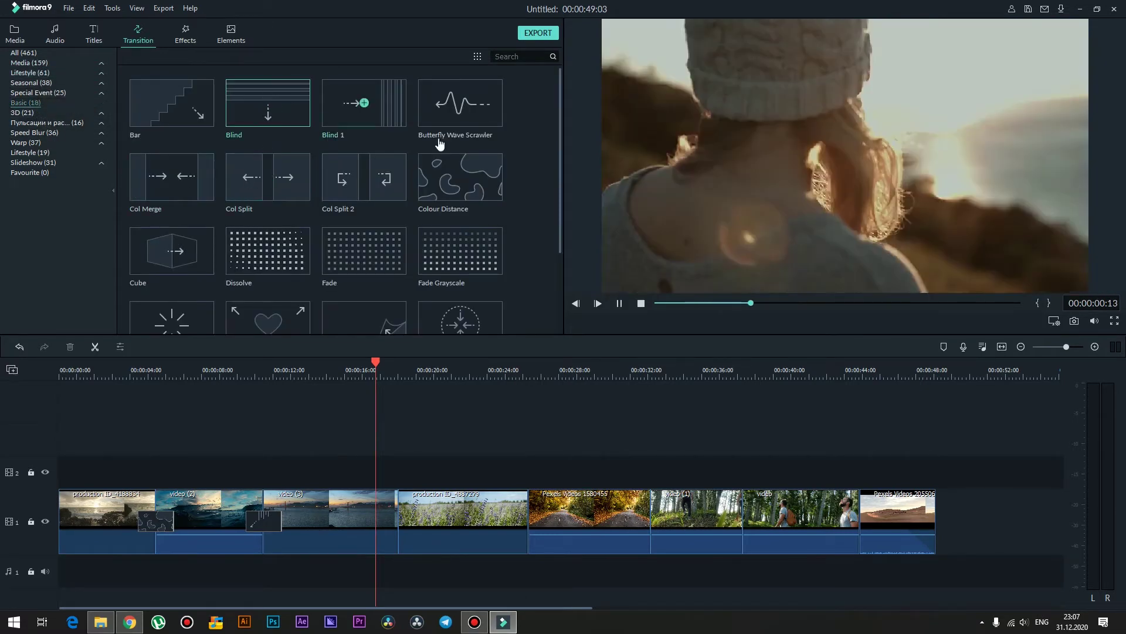
click(437, 111)
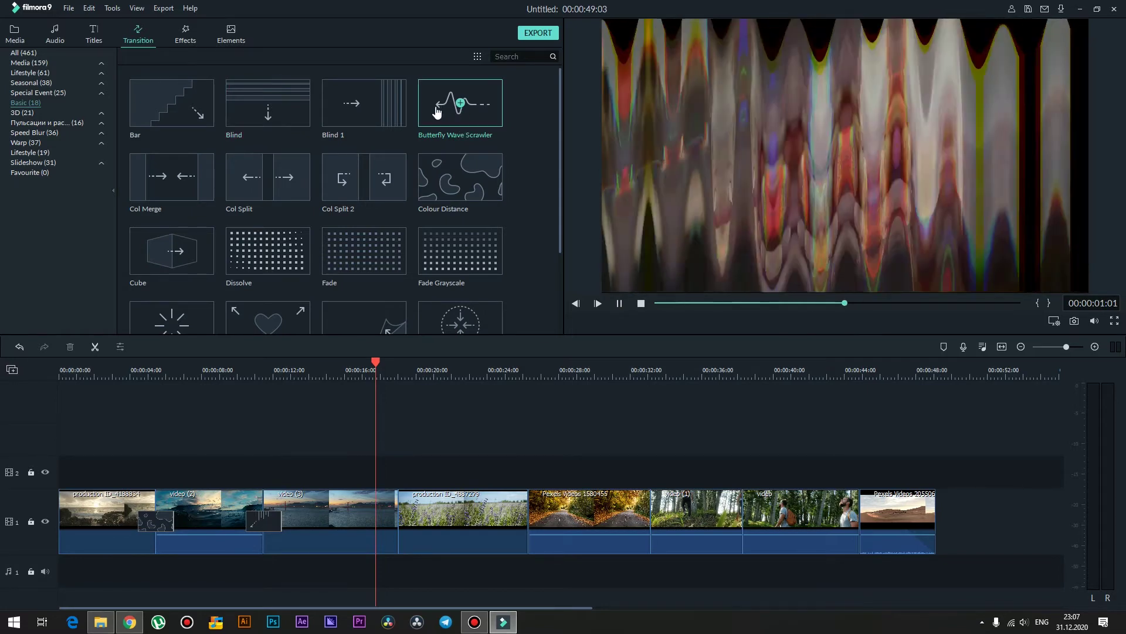
click(376, 238)
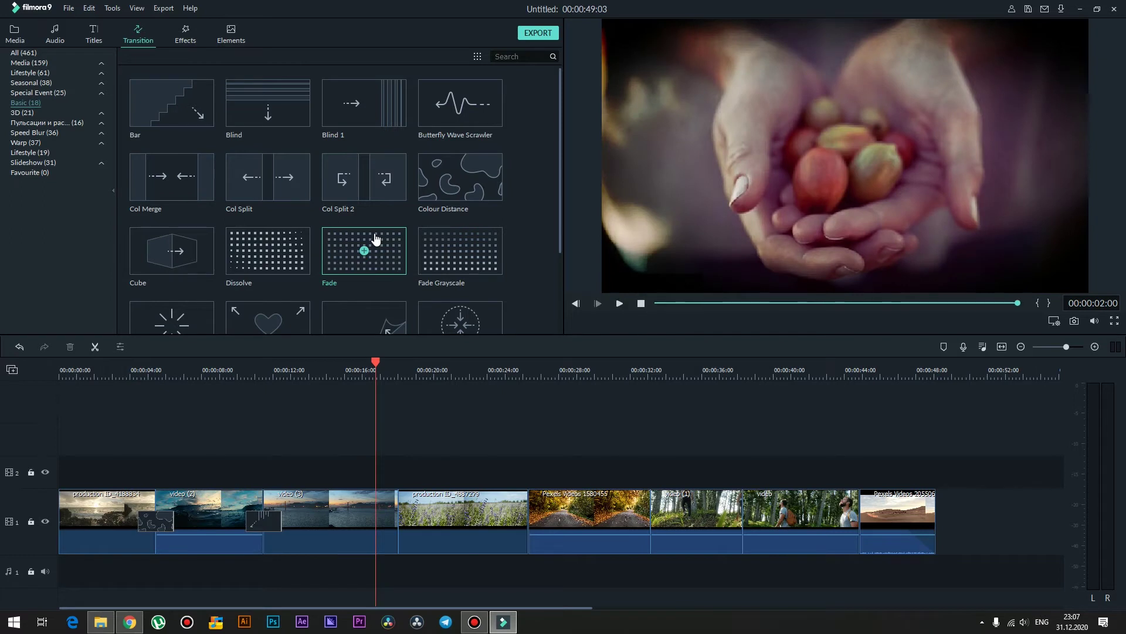
click(276, 246)
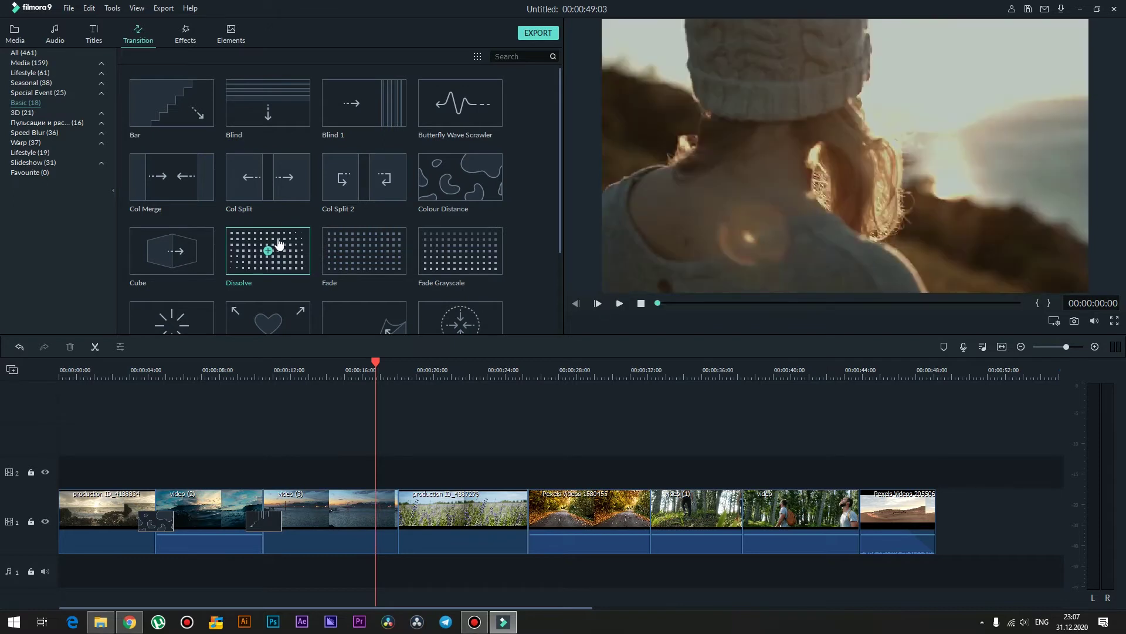
drag(289, 244, 396, 477)
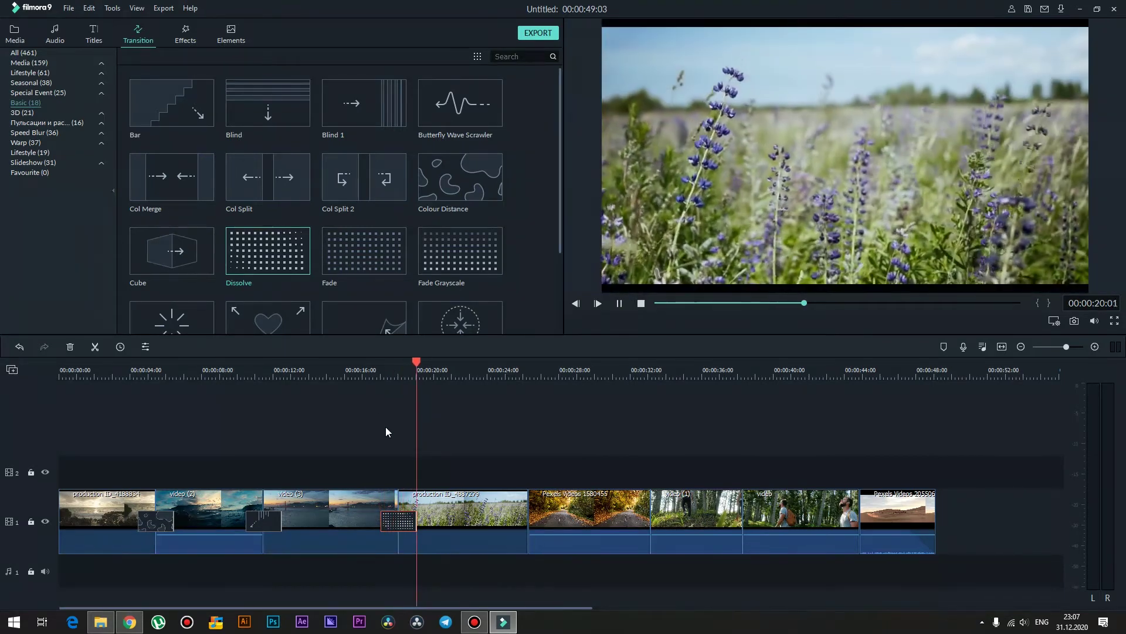
click(370, 374)
key(space)
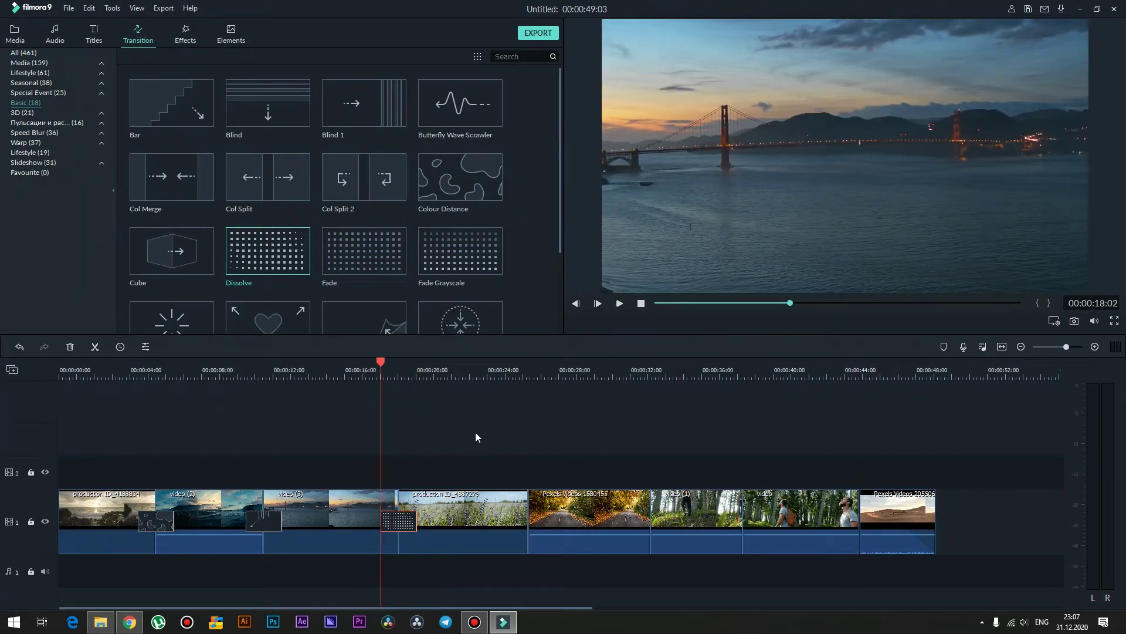
Step: Set the duration of the Dissolve transition between the third and fourth clips to 00:00:03:03 and play it back
double_click(402, 521)
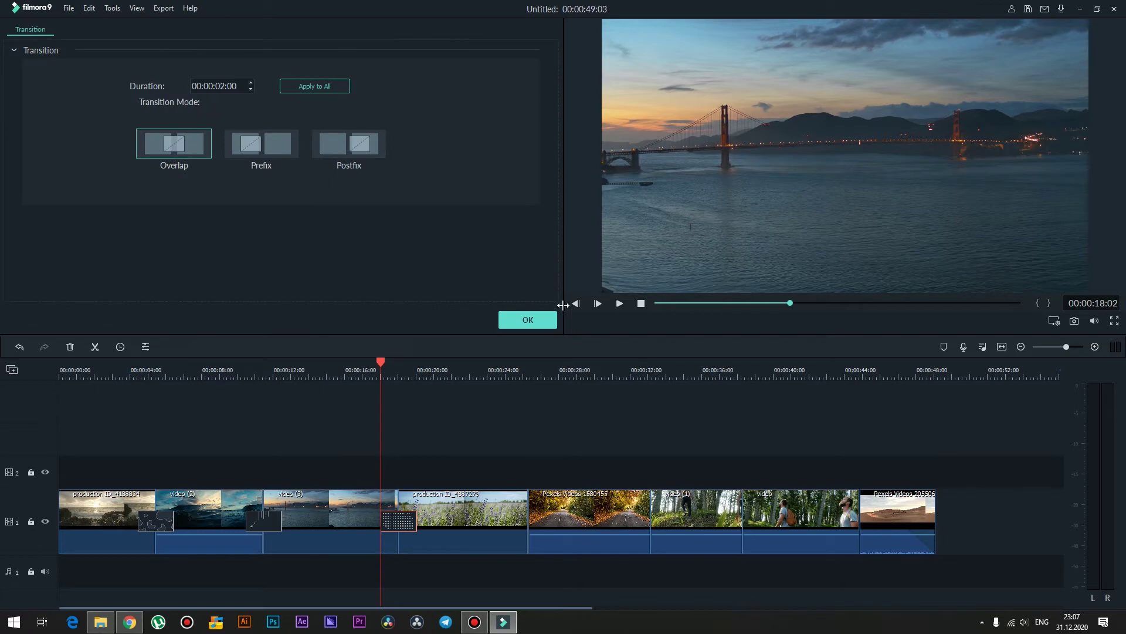
text(5)
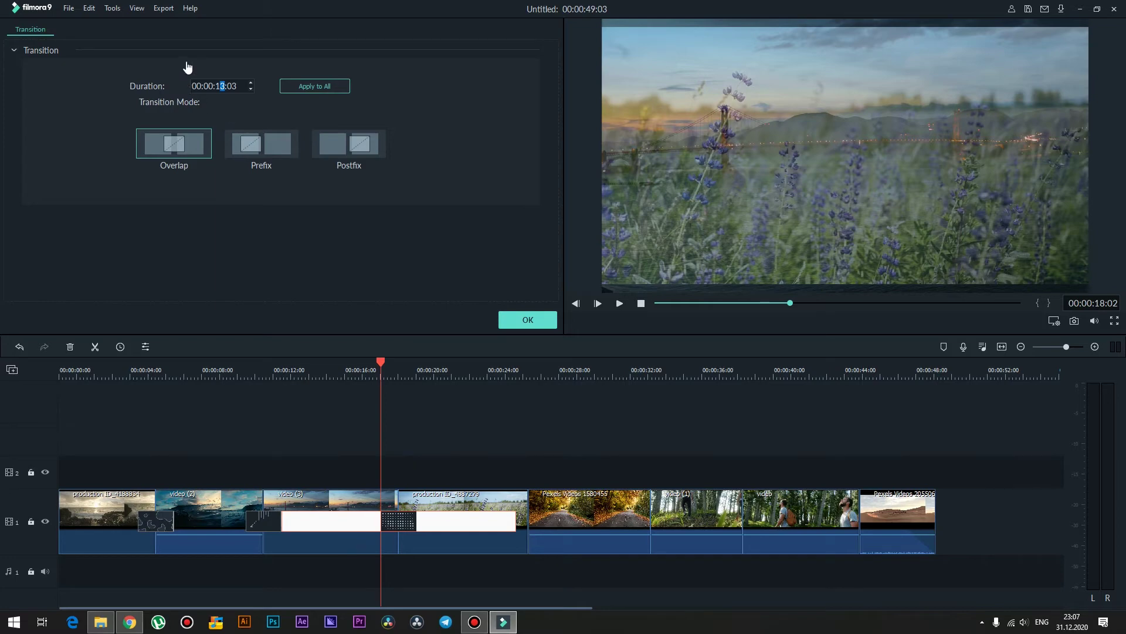
double_click(250, 89)
triple_click(251, 90)
double_click(250, 89)
triple_click(250, 89)
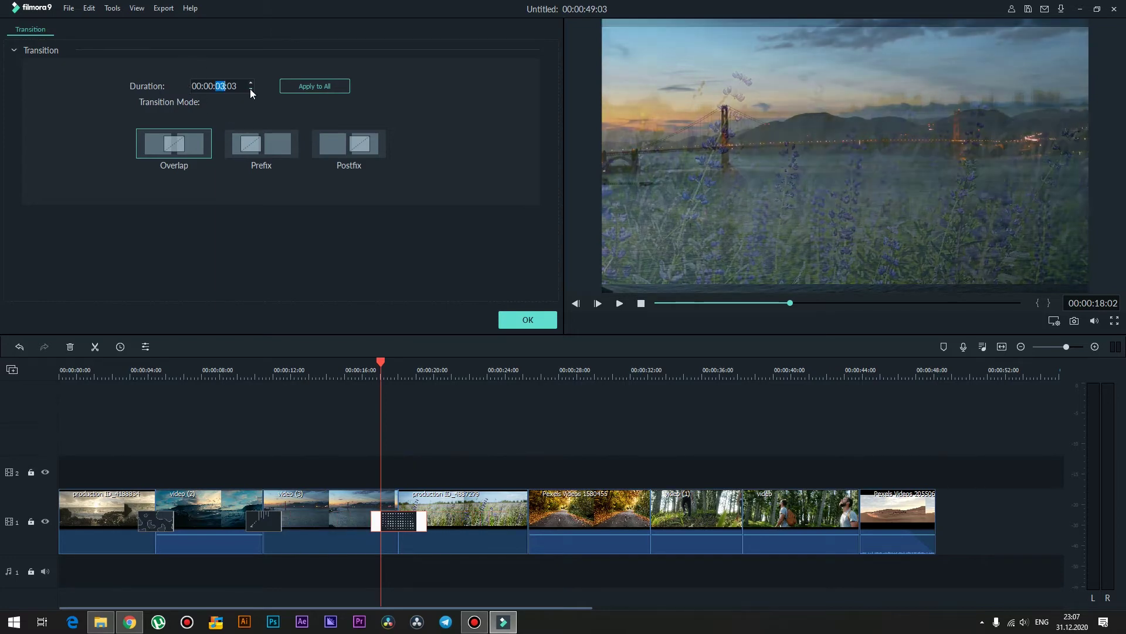
click(339, 370)
click(528, 319)
key(space)
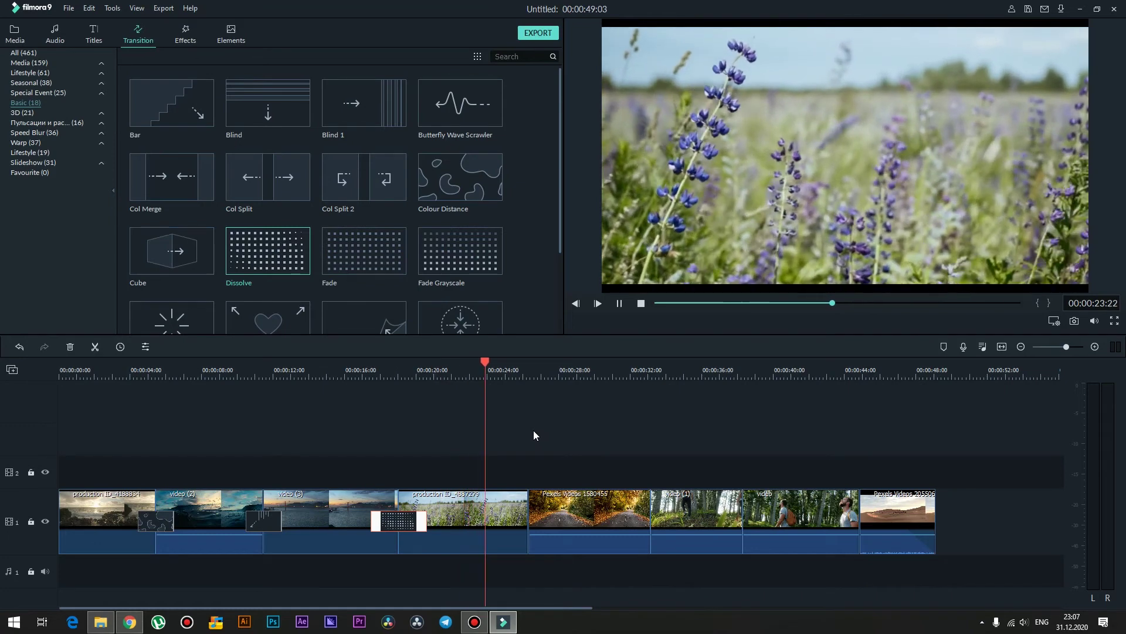
Step: Preview Fade Grayscale, place it between the fourth and fifth clips and play it back
click(477, 263)
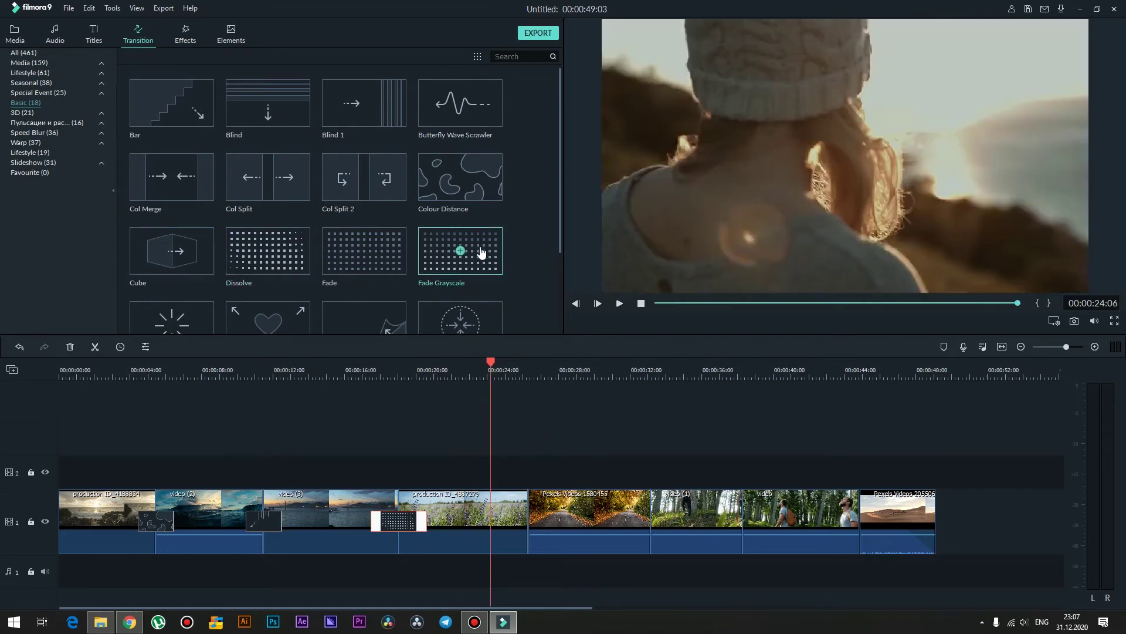
drag(481, 252, 531, 443)
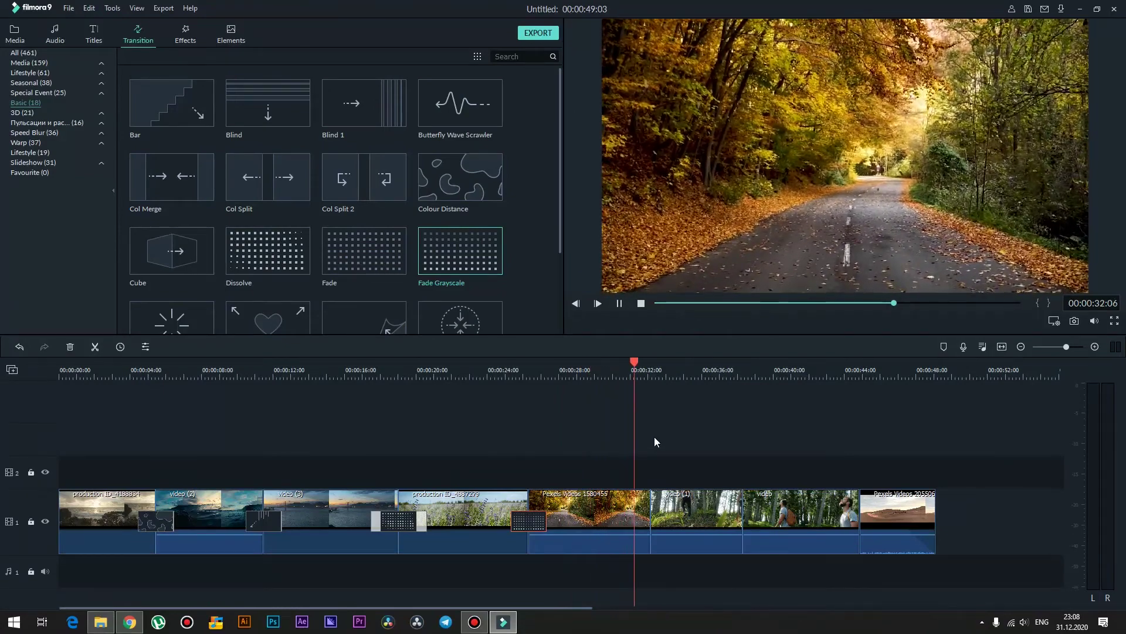
key(space)
Step: Look through the Basic, 3D and Speed Blur transitions for one that suits the cut between the fifth and sixth clips
scroll(514, 220, down, 2)
scroll(513, 220, up, 2)
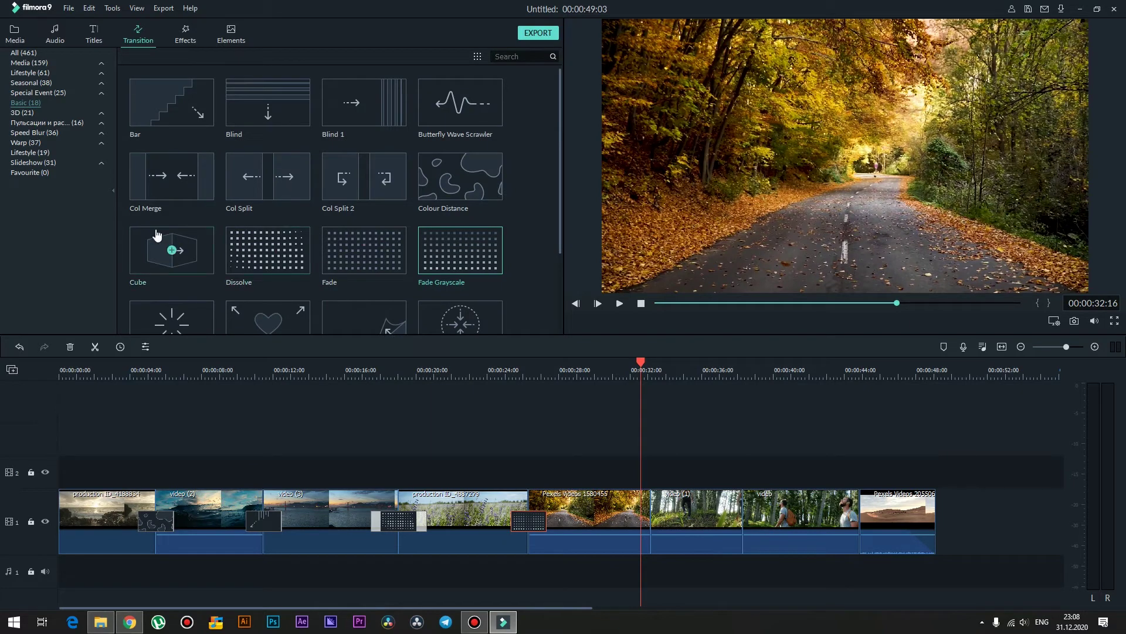
click(26, 113)
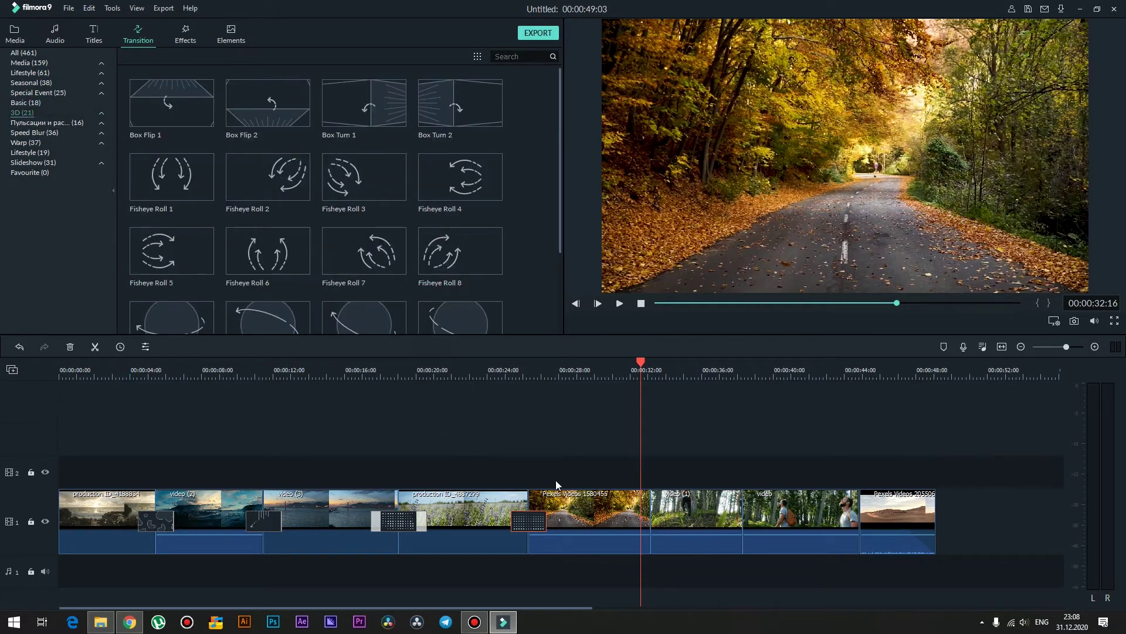
mouse_move(648, 363)
mouse_down()
mouse_move(675, 371)
mouse_move(626, 379)
mouse_move(660, 382)
mouse_move(634, 382)
mouse_up()
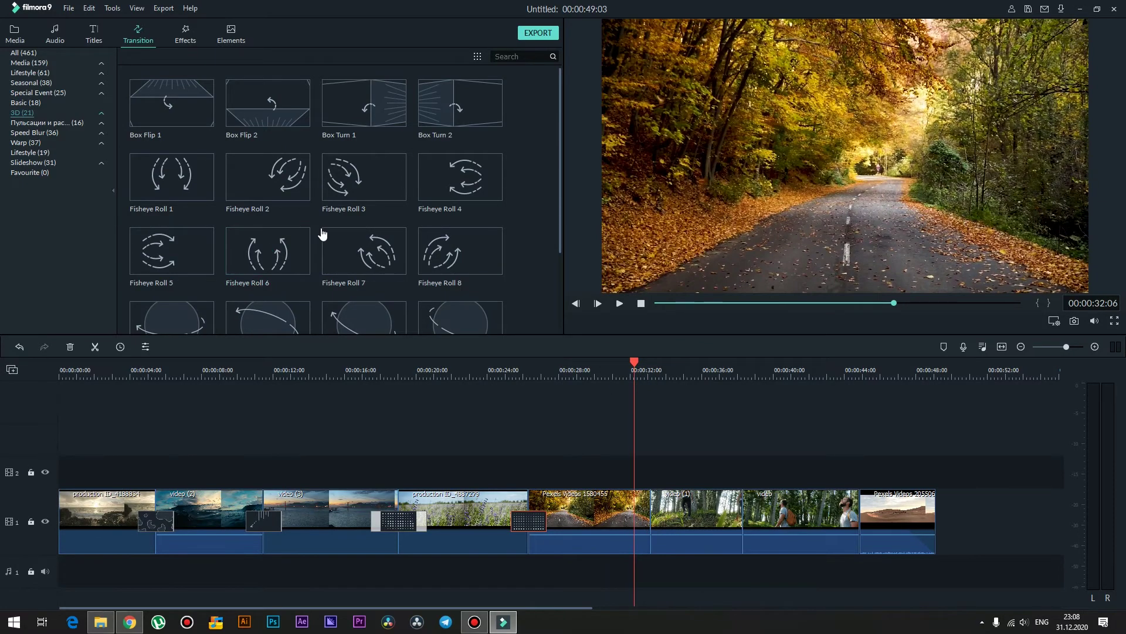
scroll(321, 233, down, 3)
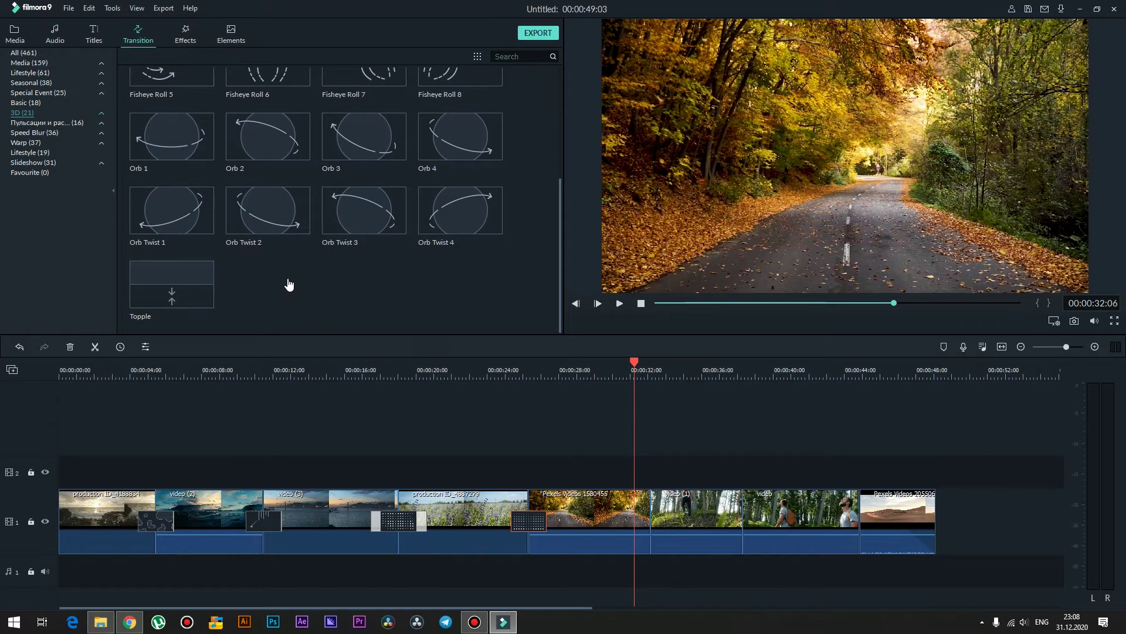
click(49, 134)
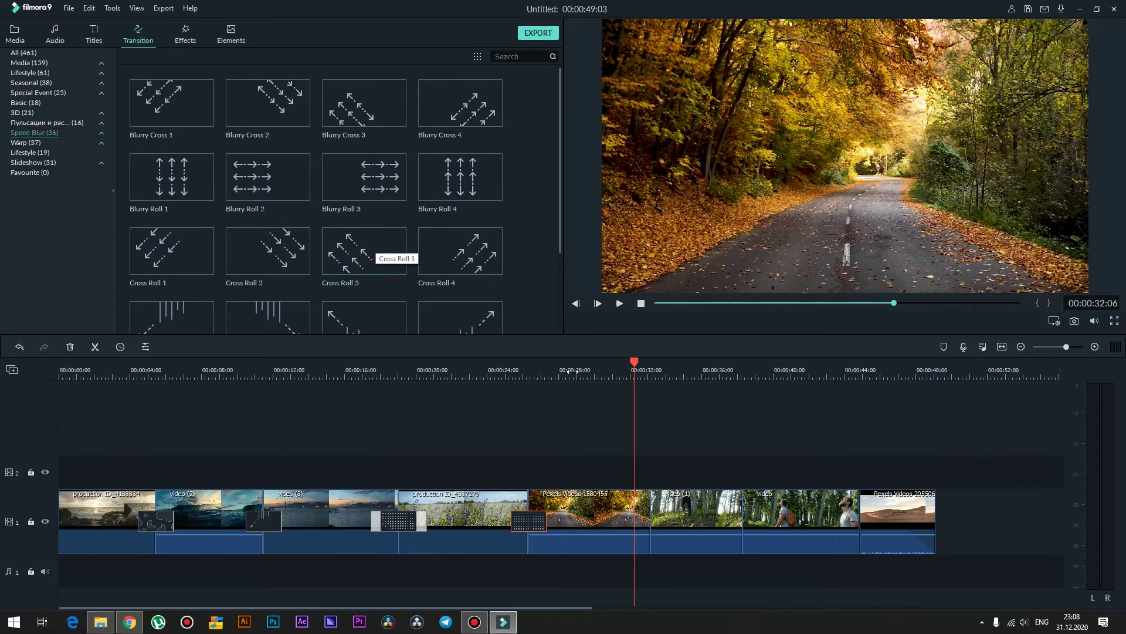
mouse_move(636, 367)
mouse_down()
mouse_move(721, 361)
mouse_move(647, 364)
mouse_up()
scroll(314, 232, down, 3)
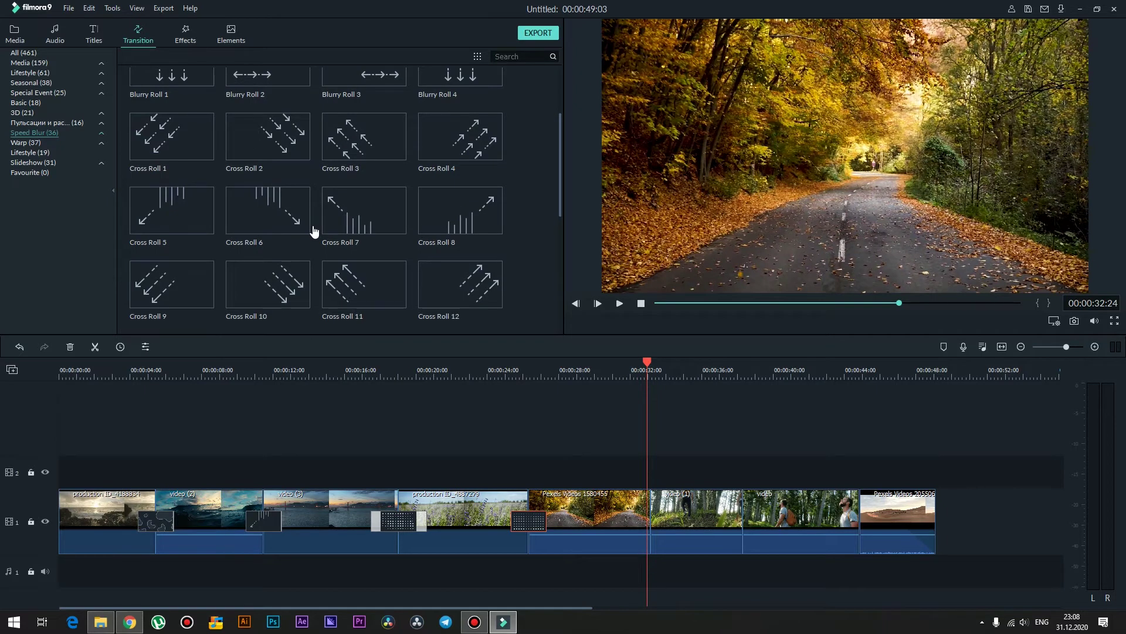
scroll(315, 232, down, 5)
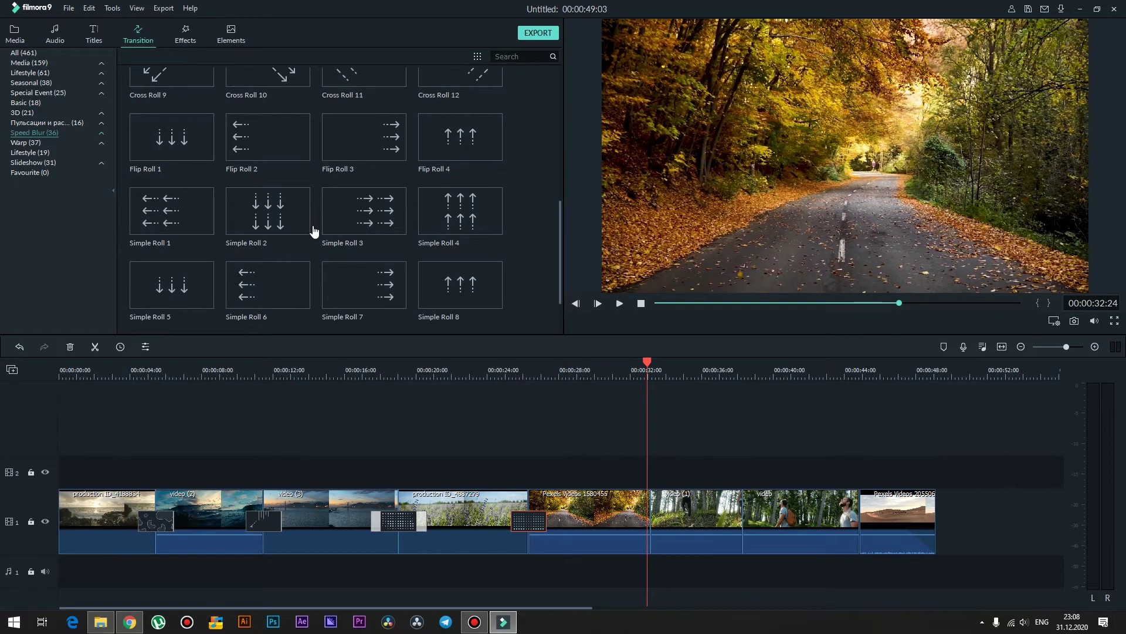
Step: Preview Simple Roll 4, place it between the fifth and sixth clips and play back the cut
click(434, 216)
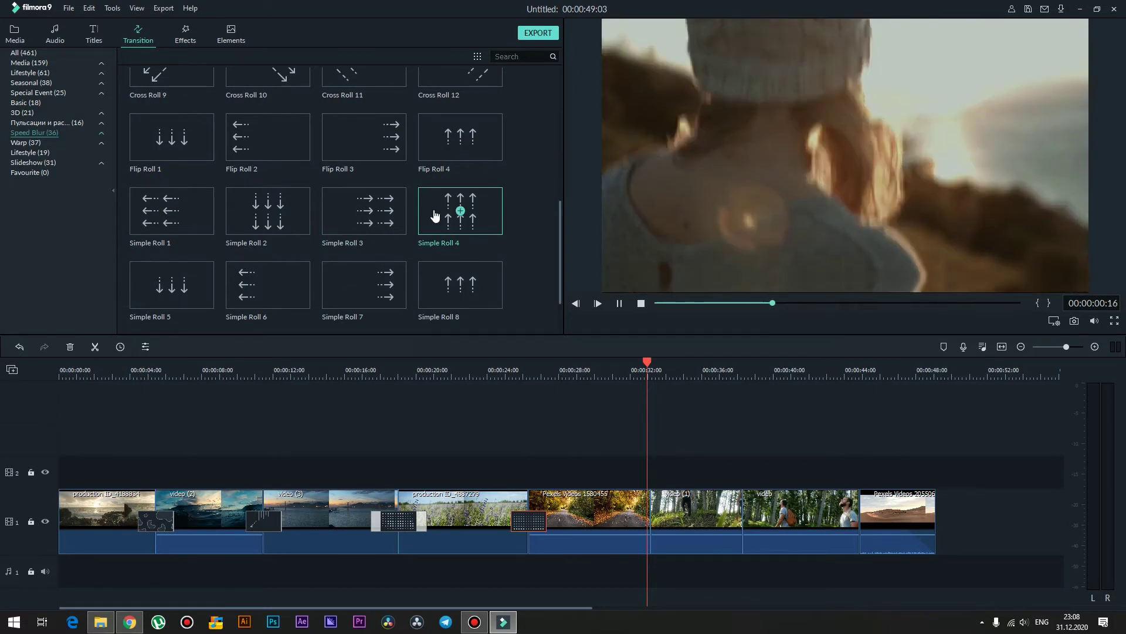
drag(438, 215, 647, 497)
click(614, 370)
key(space)
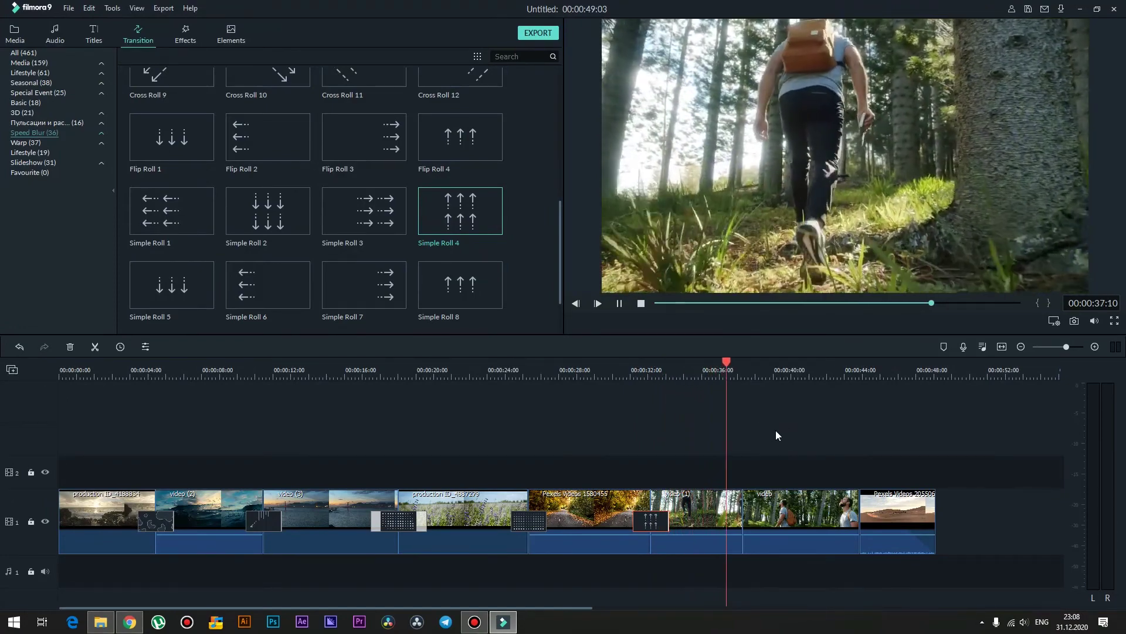
key(space)
Step: Try the Basic transition Fade between the sixth and seventh clips, play it back and delete it
click(26, 102)
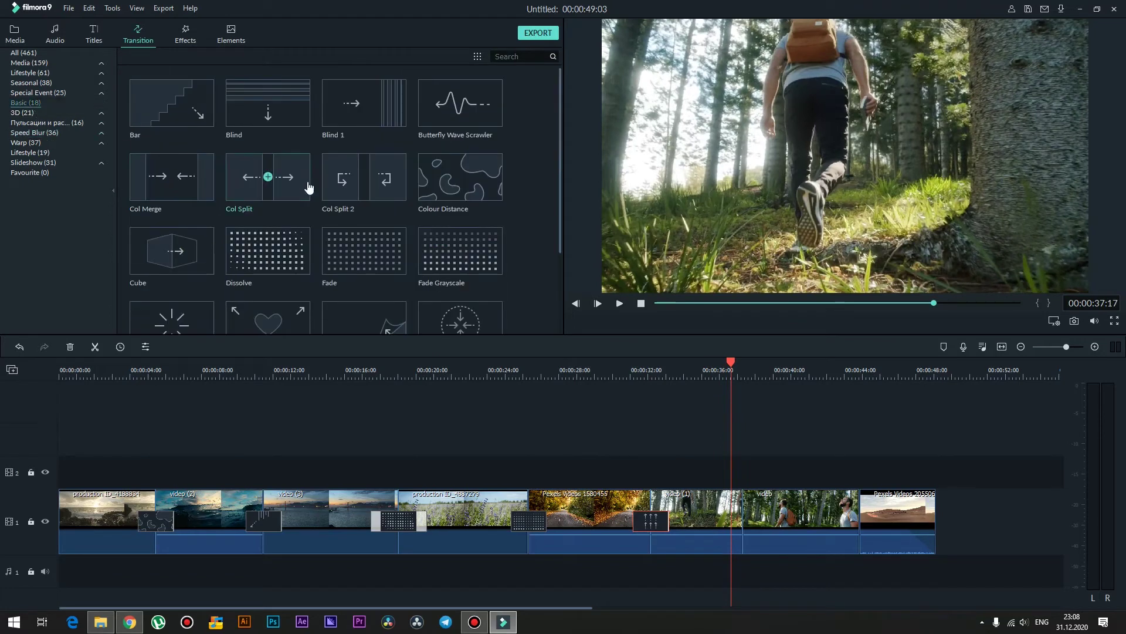
drag(352, 259, 732, 500)
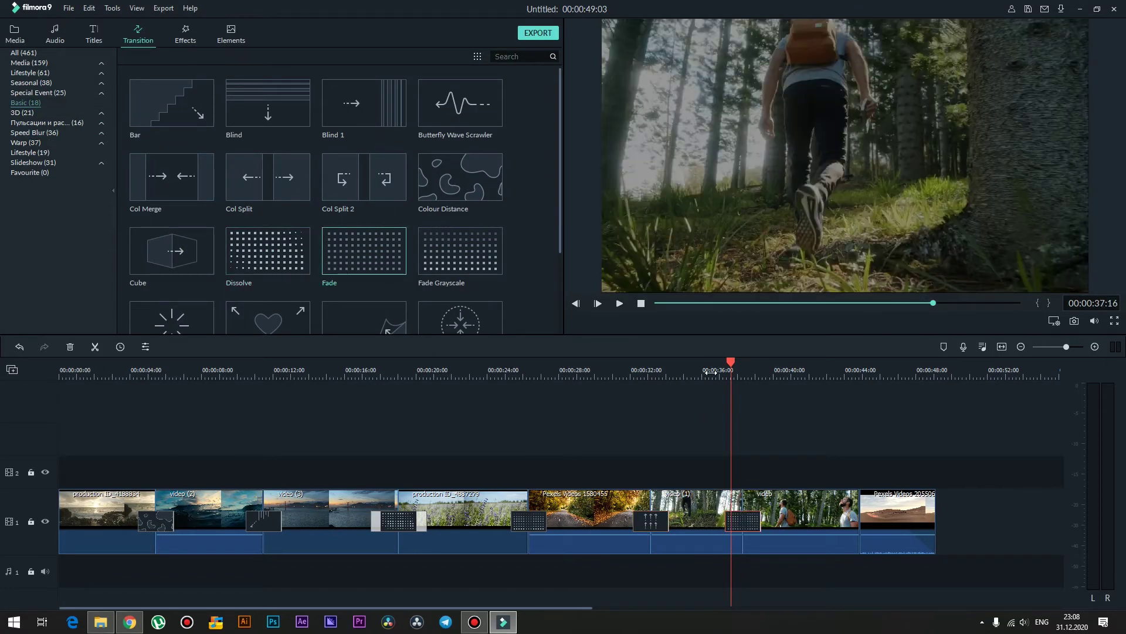
click(712, 371)
key(space)
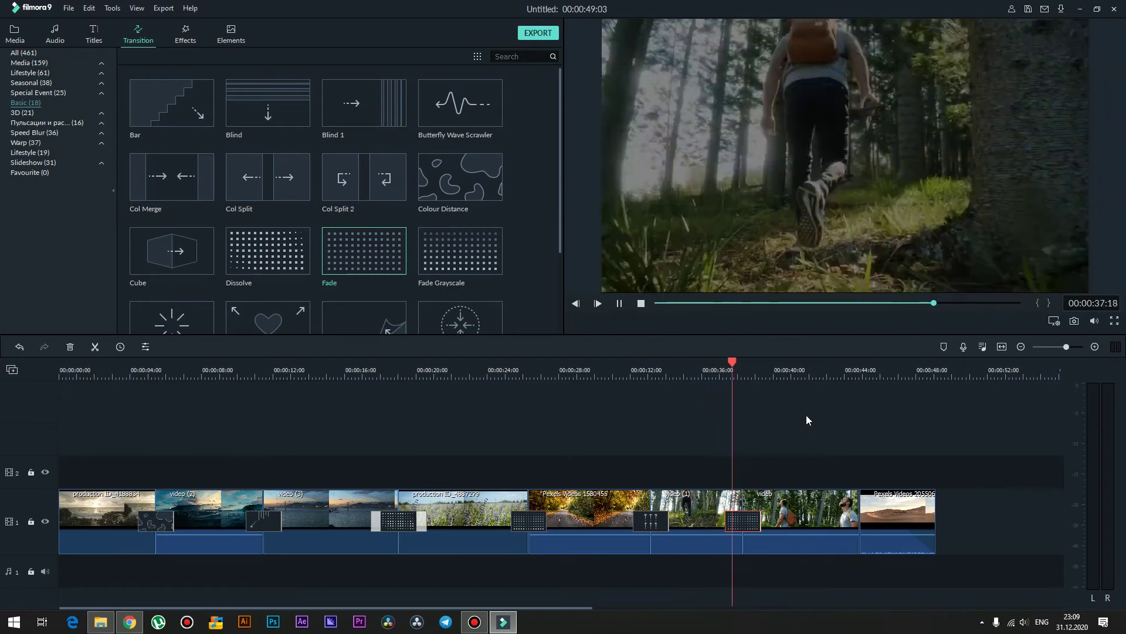
key(space)
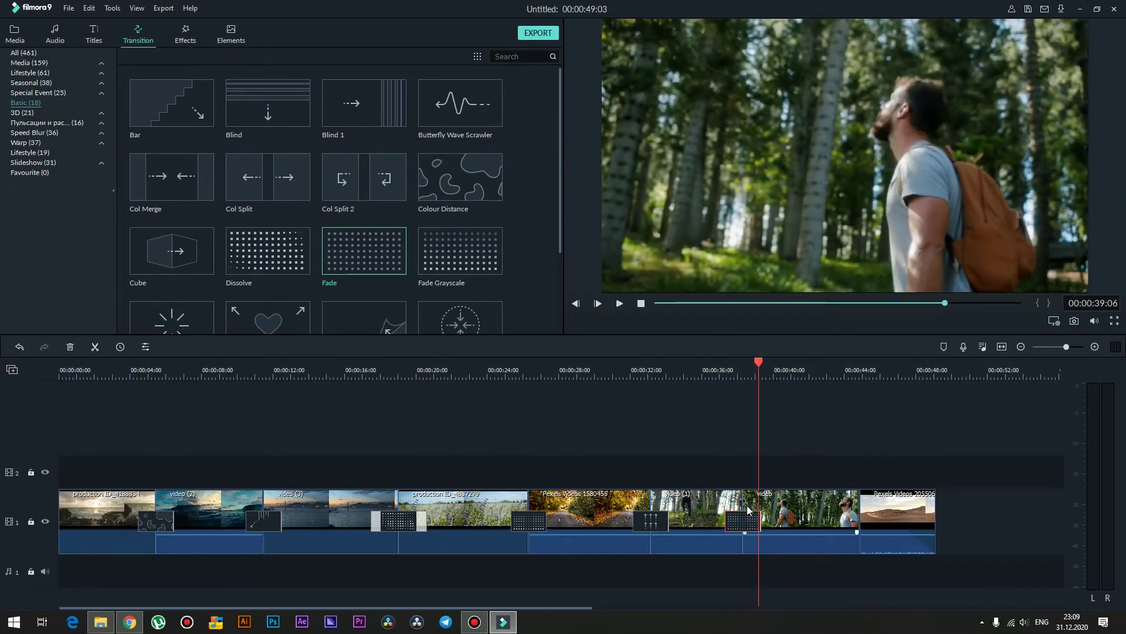
key(Delete)
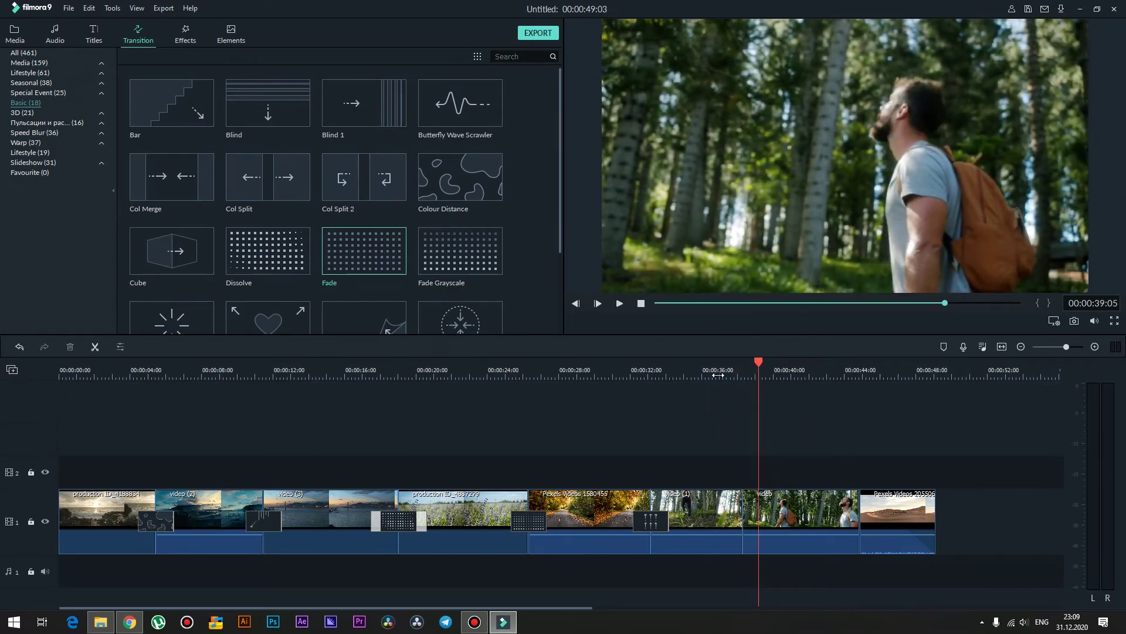
Step: Place the Dissolve transition between the sixth and seventh clips and play it back from shortly before the cut
click(717, 371)
click(290, 249)
drag(289, 249, 744, 516)
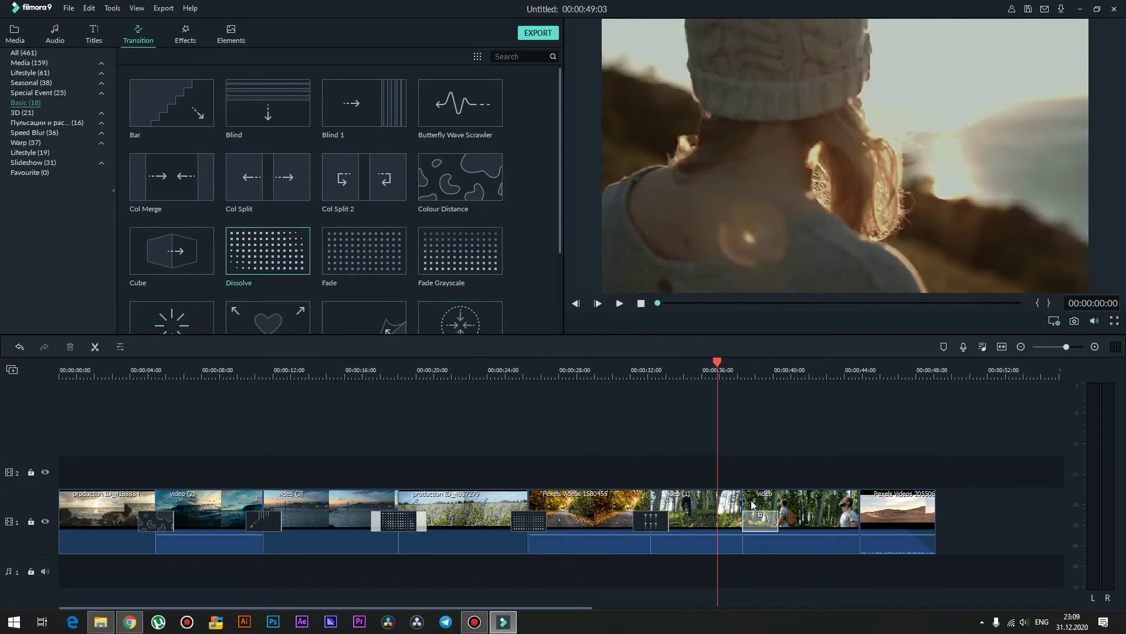
key(space)
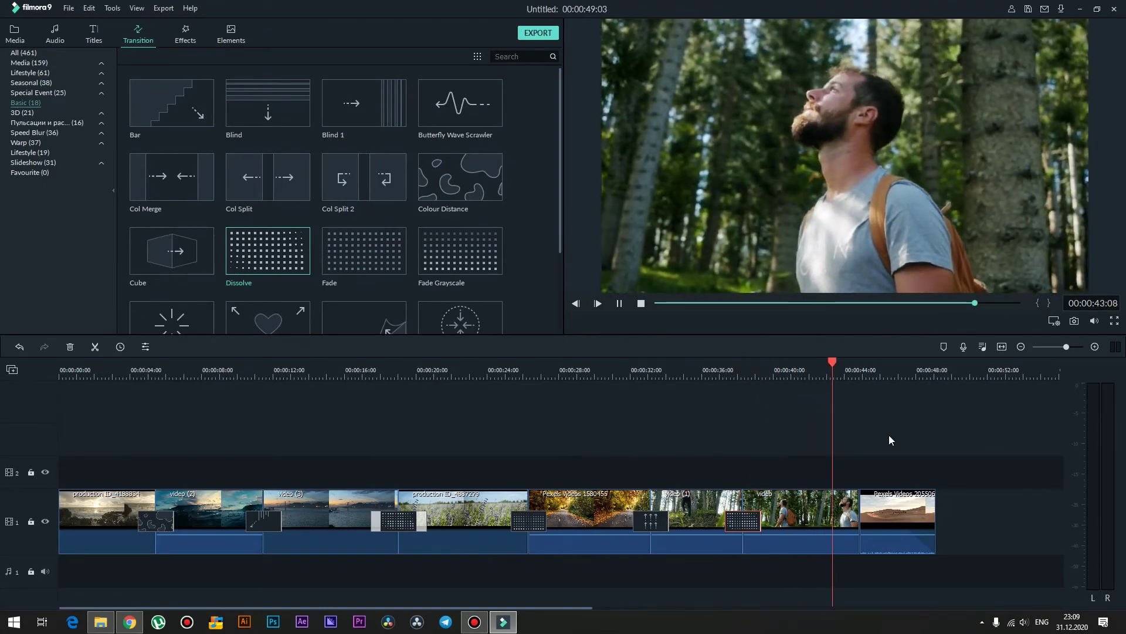
Step: Place the Fade transition between the last two clips and play it back
drag(364, 251, 862, 494)
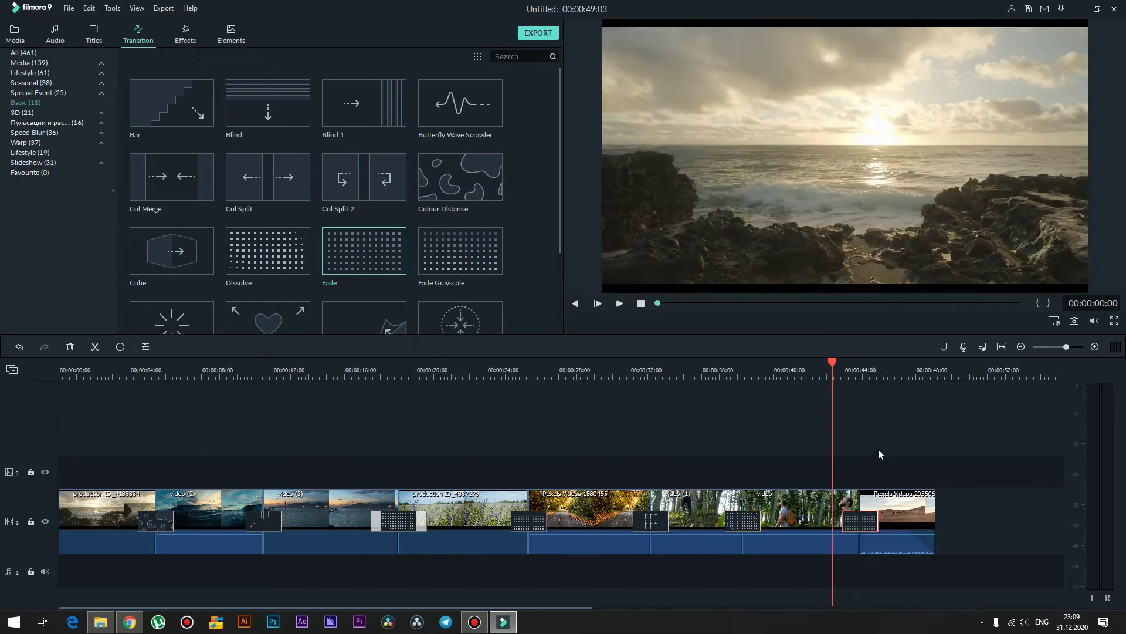
key(space)
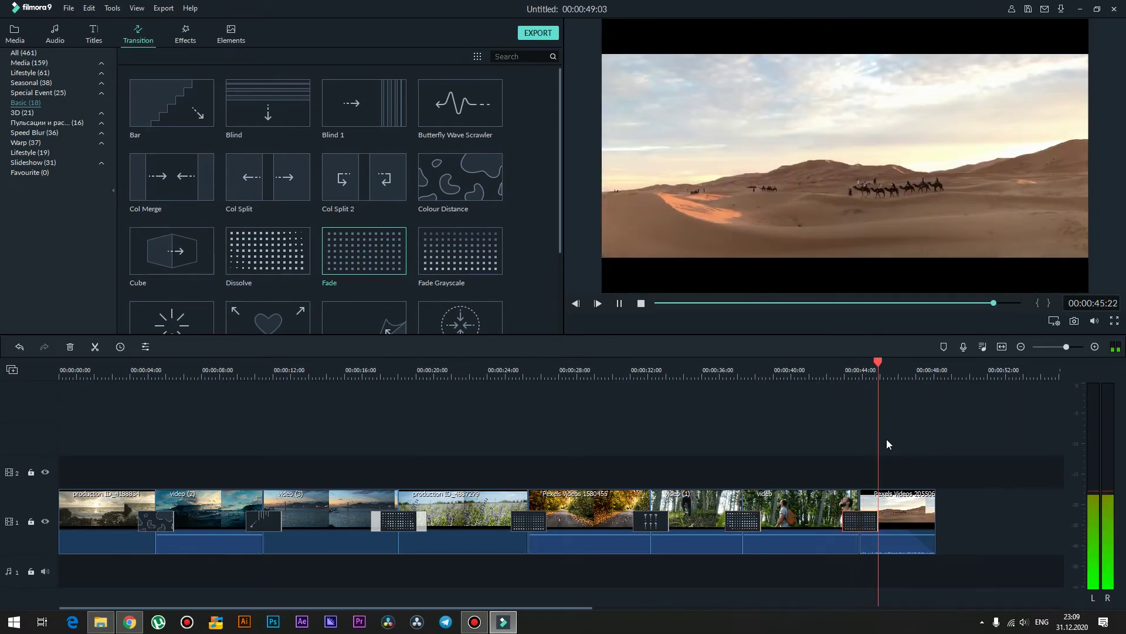
key(space)
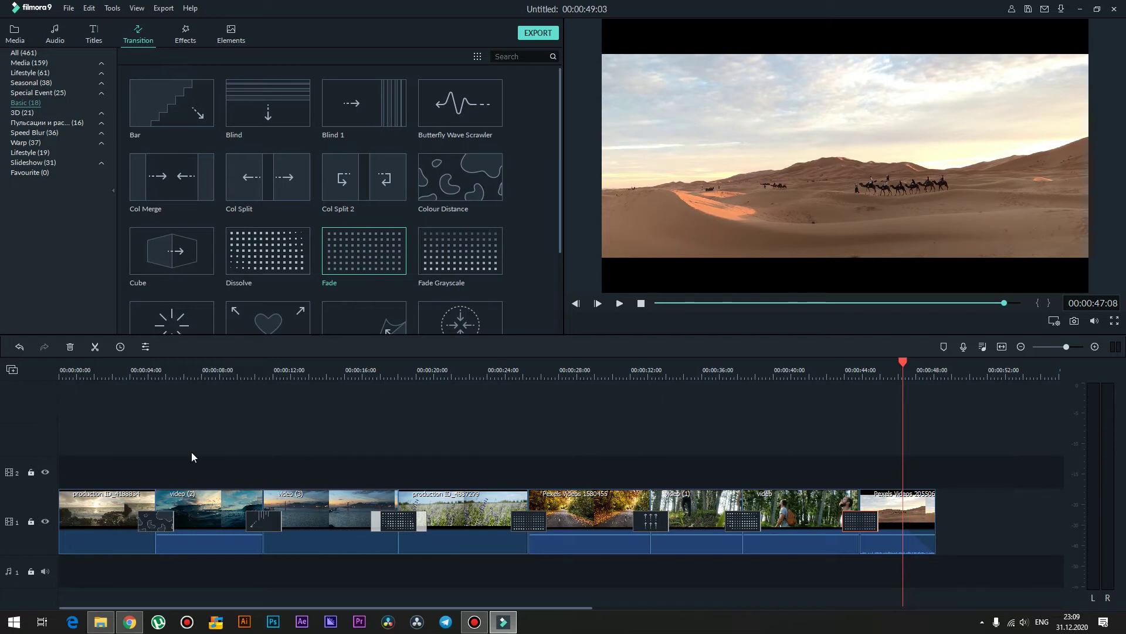
Step: Try cropping the first clip with Crop and Zoom and check the picture at several points of the clip
click(104, 377)
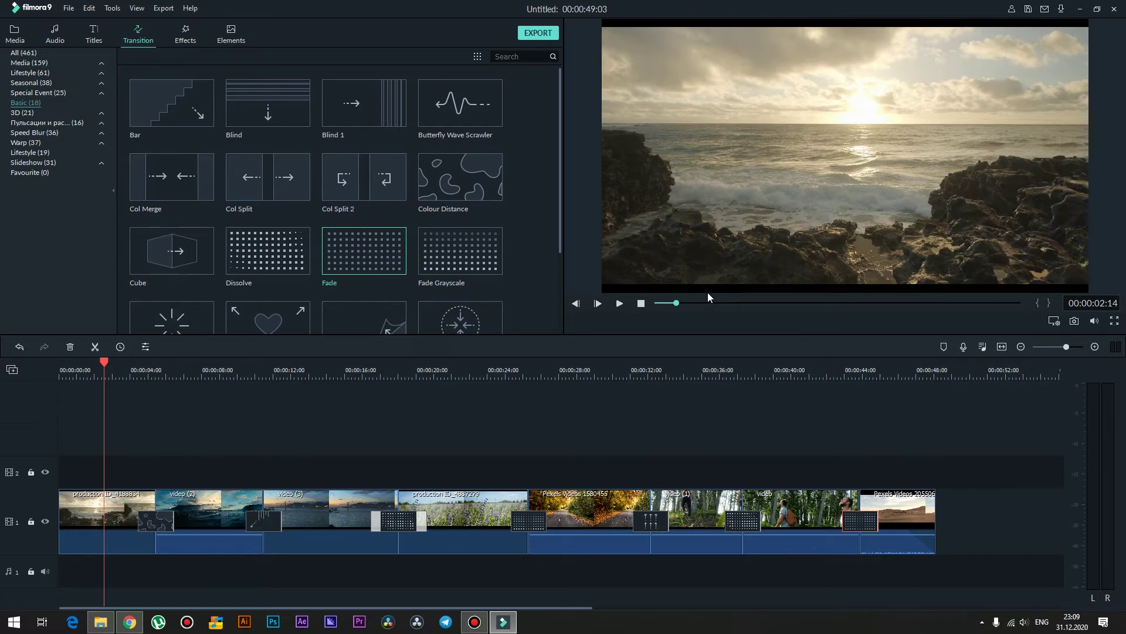
click(106, 515)
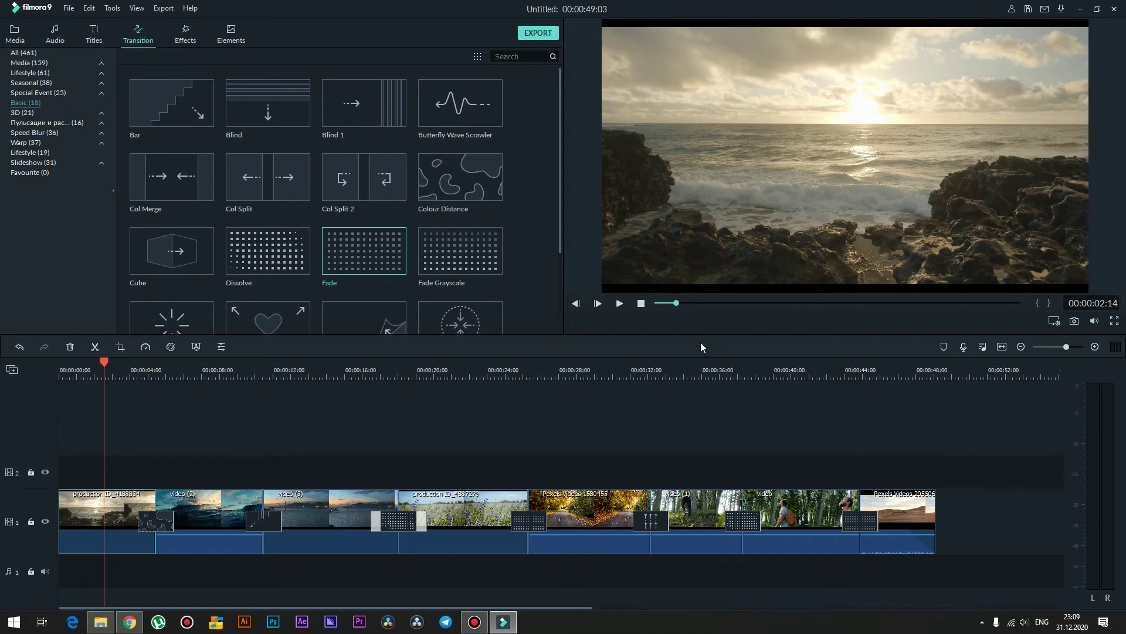
click(120, 348)
drag(347, 372, 422, 302)
click(689, 450)
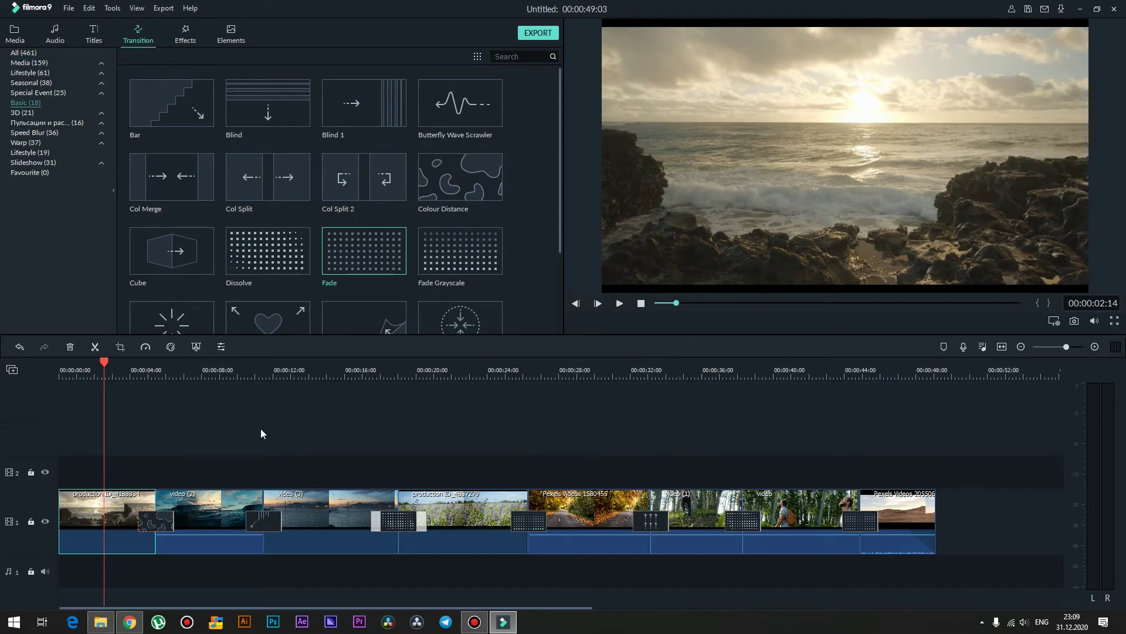
click(119, 372)
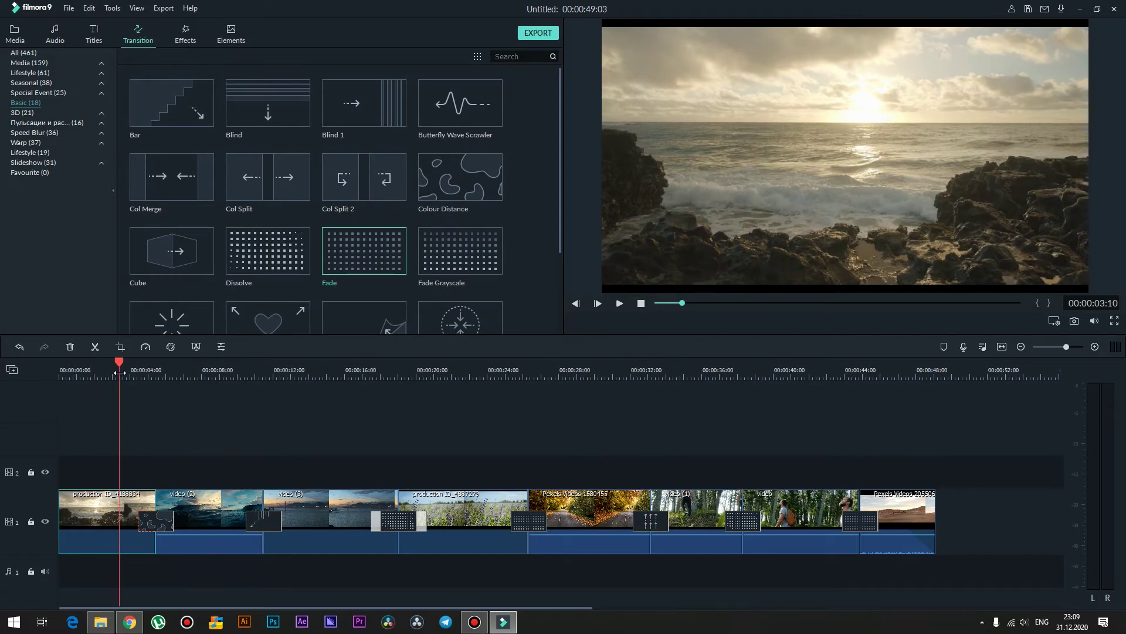
click(133, 370)
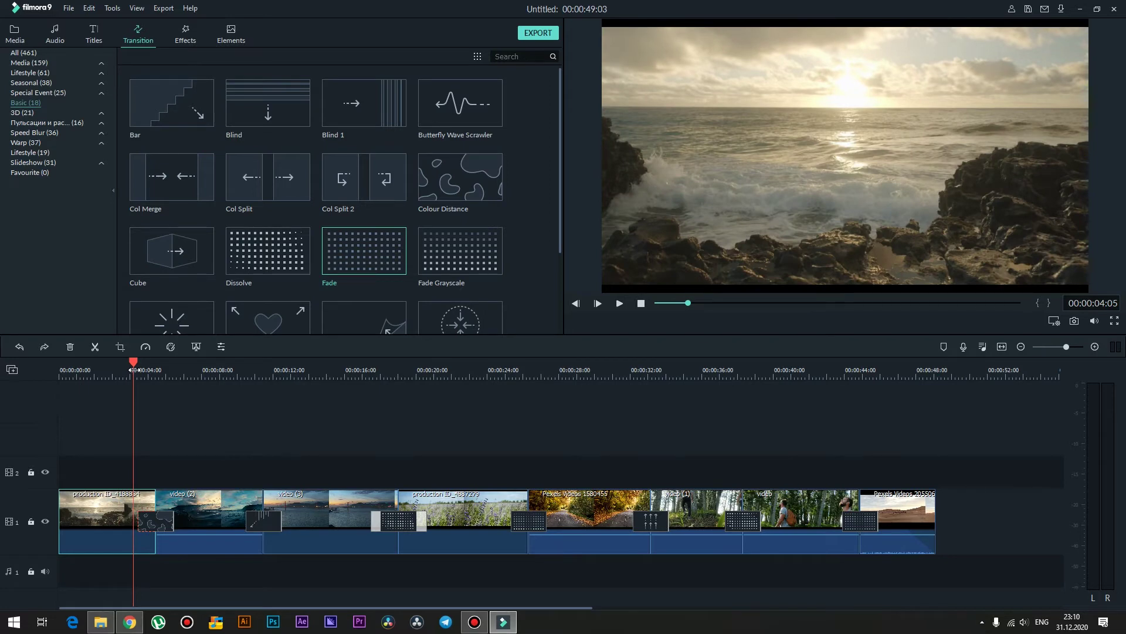
Step: Set the project resolution to a custom 1920 x 802 and keep the preview zoom level at Fit
click(73, 13)
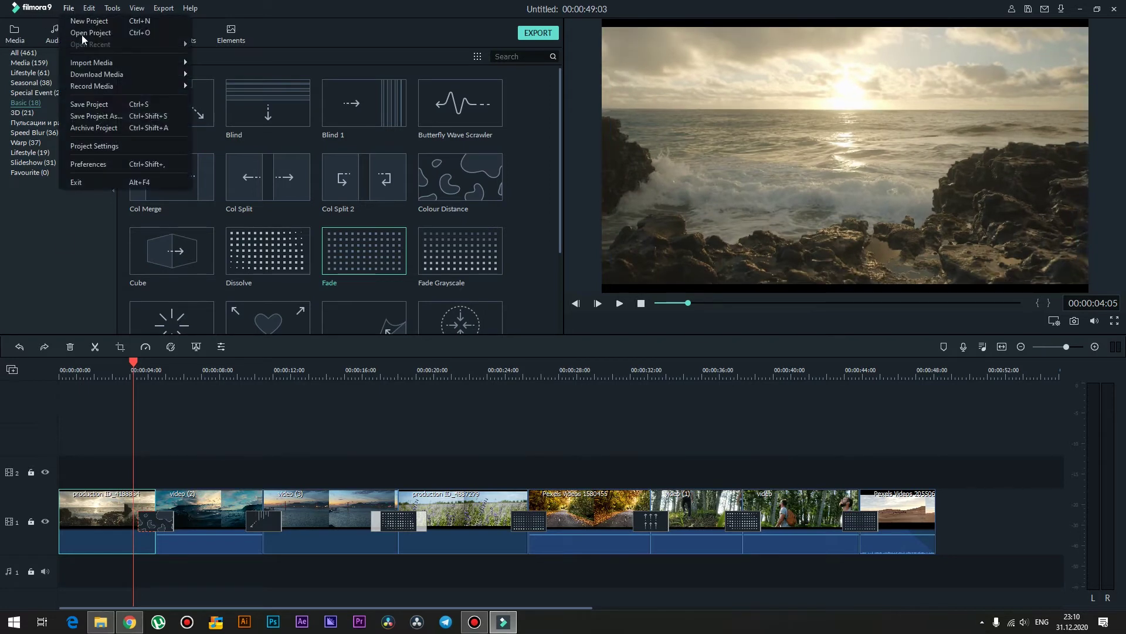
click(100, 144)
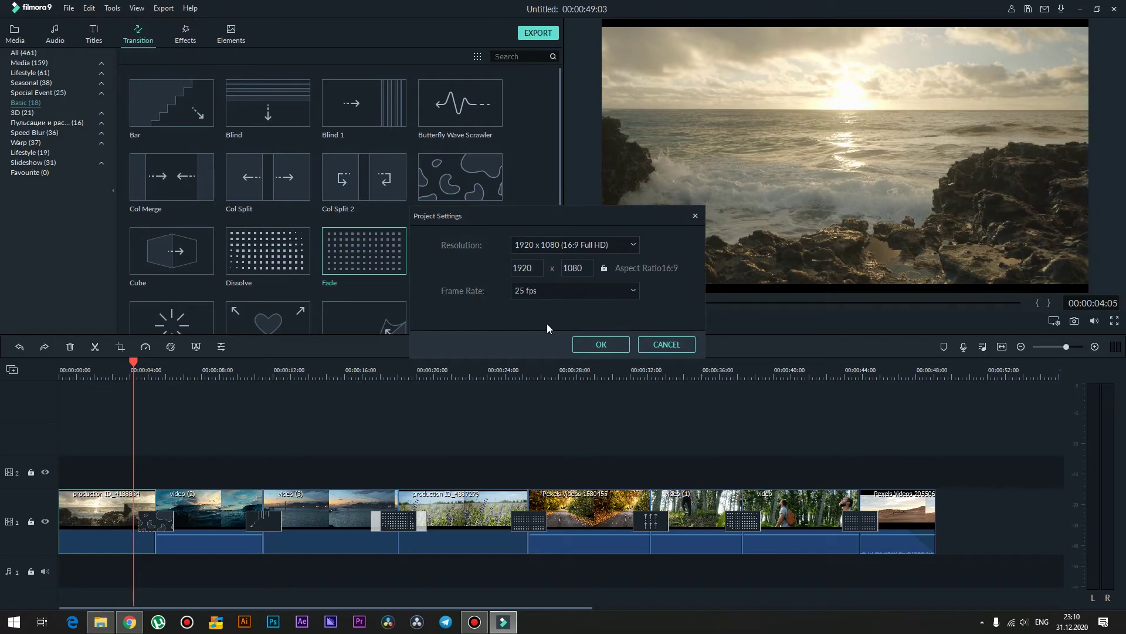
double_click(577, 270)
text(802)
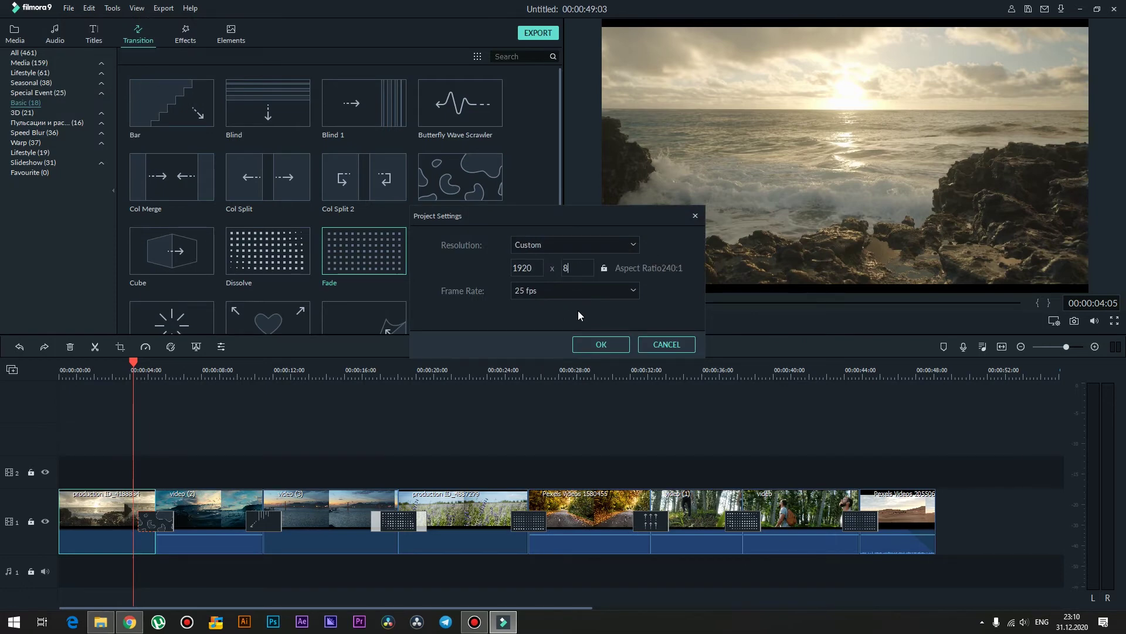
click(603, 344)
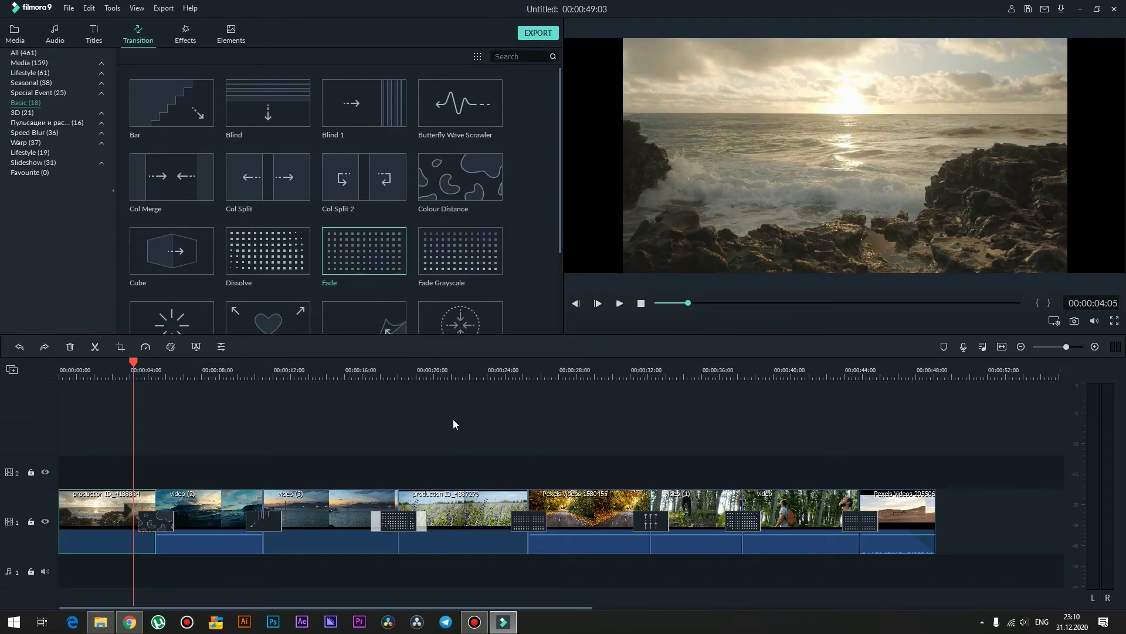
click(1062, 323)
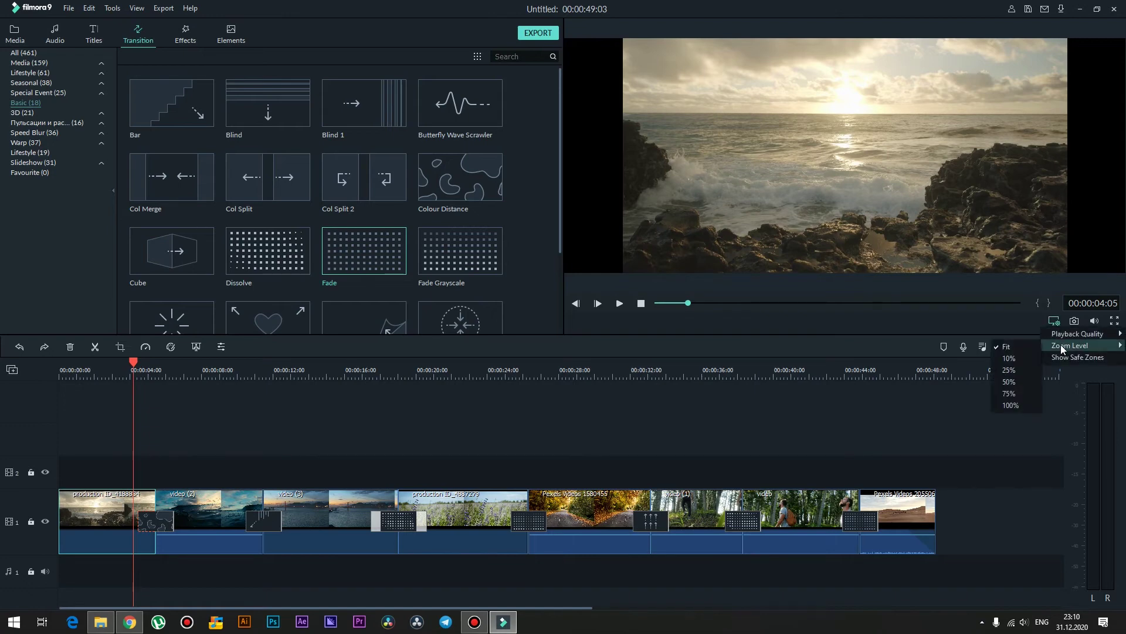
click(1031, 346)
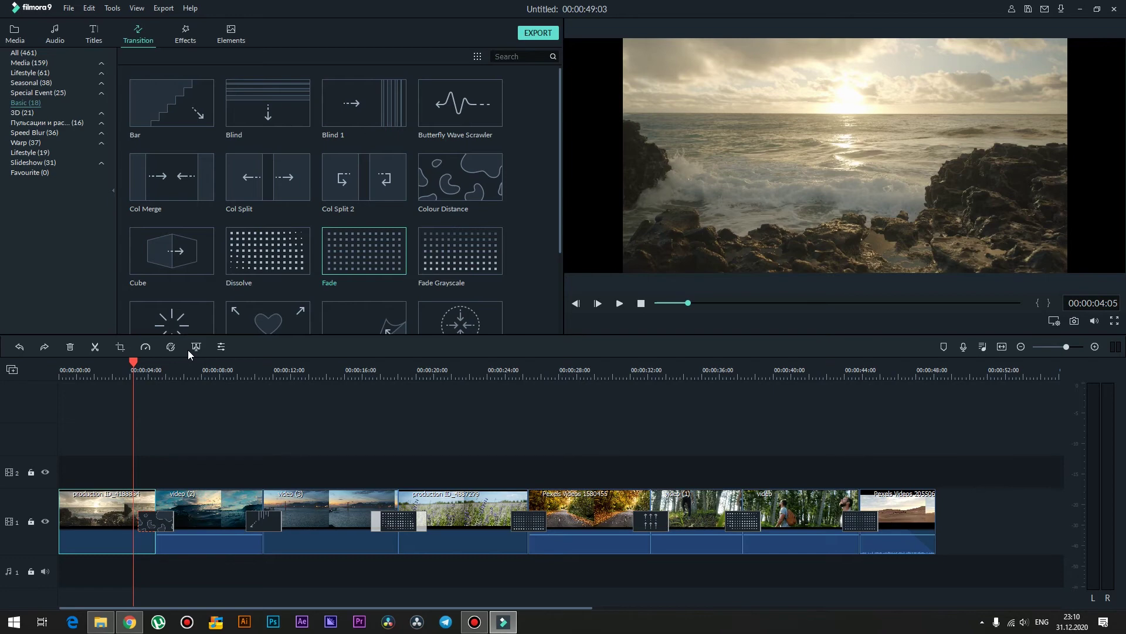
Step: Open Crop and Zoom for the first clip and set the crop height to 802 with the Original Ratio option
click(120, 349)
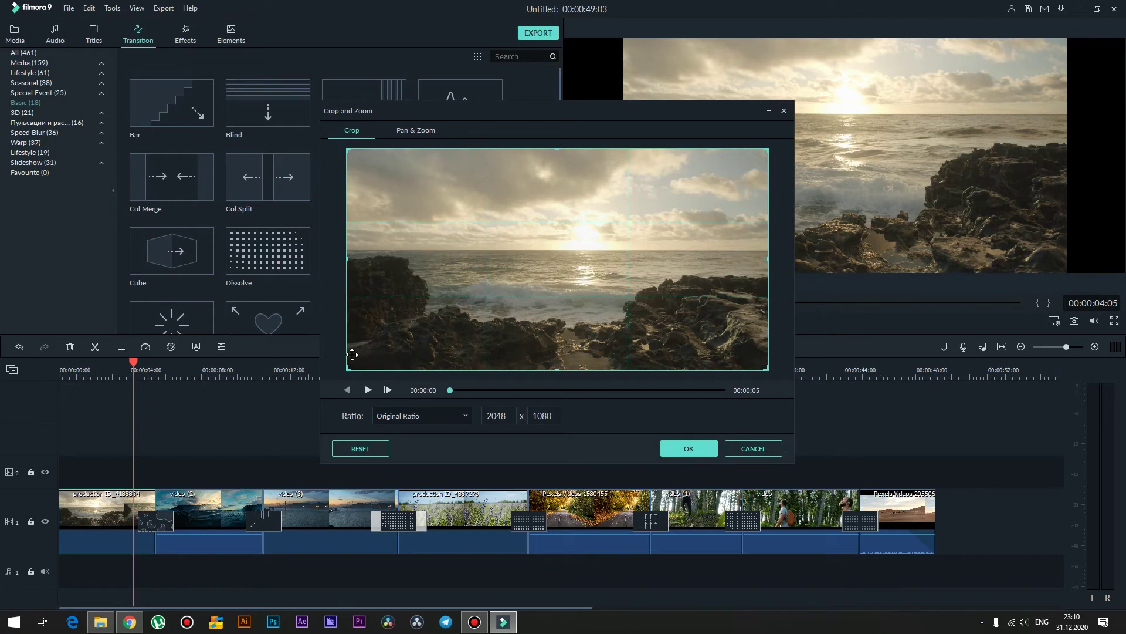
click(412, 416)
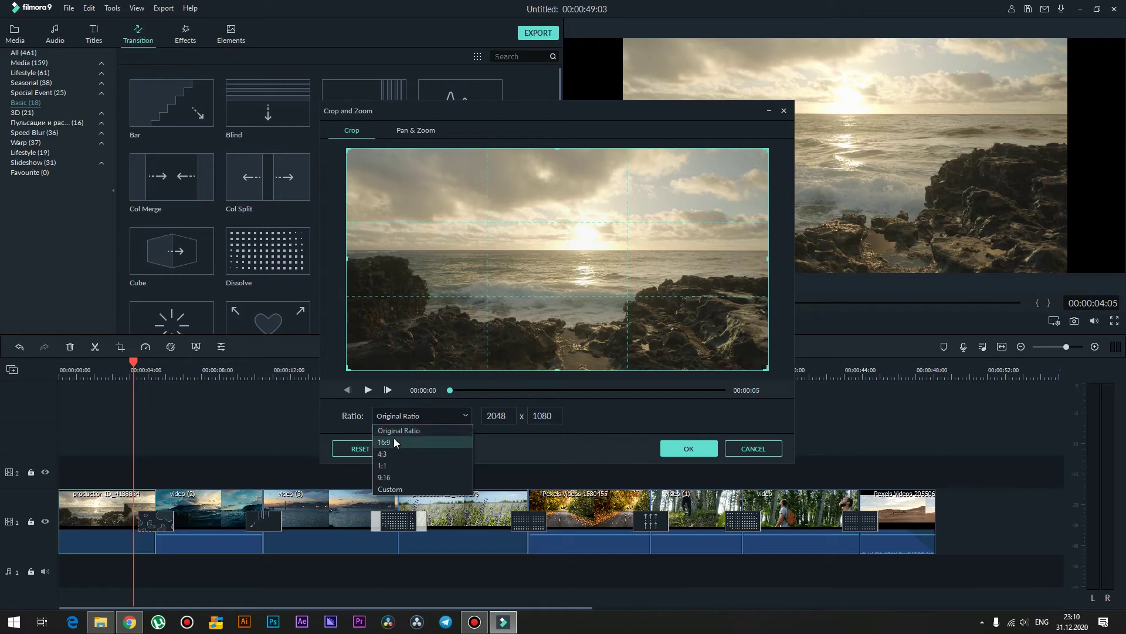
click(393, 440)
click(400, 416)
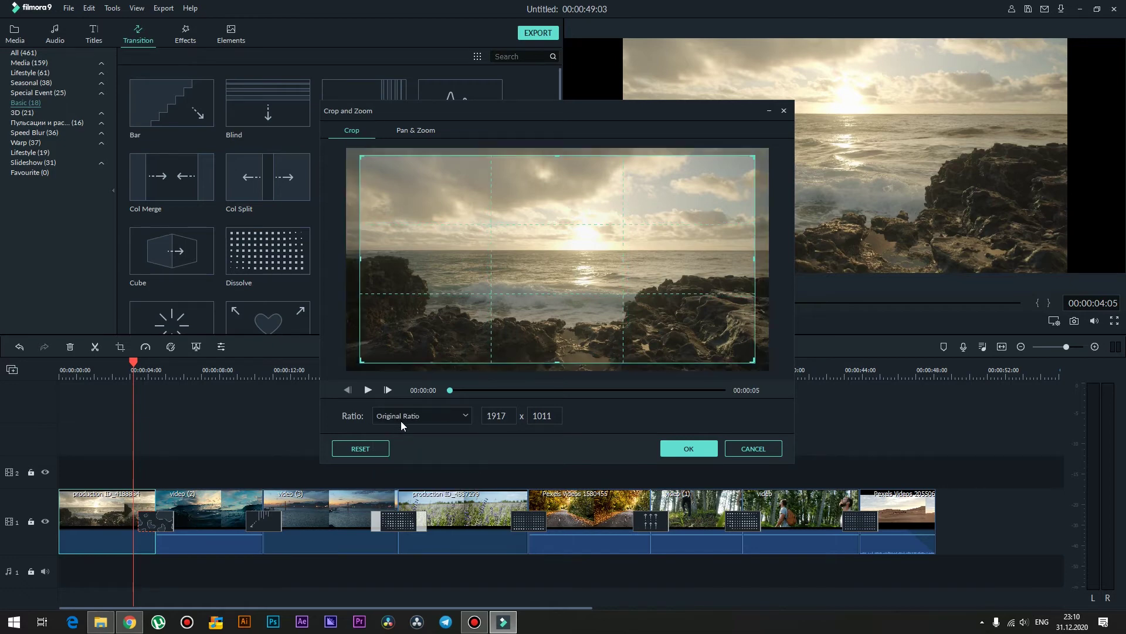
double_click(552, 416)
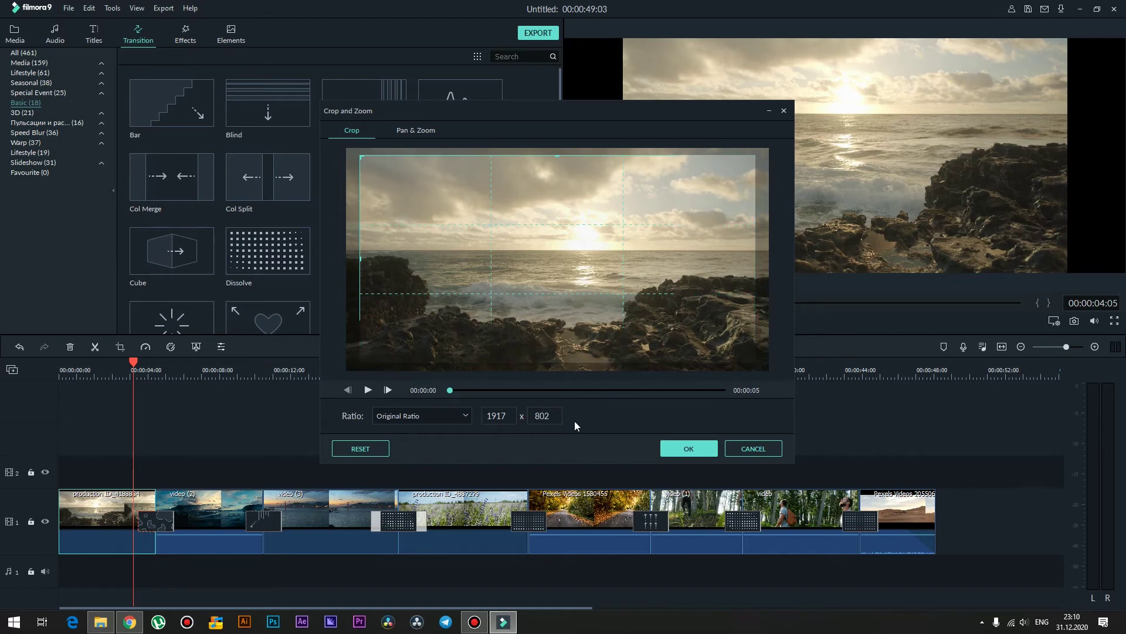
click(575, 420)
Step: Resize the first clip's crop frame to about 1929 x 1017 and apply the crop
drag(543, 304, 575, 319)
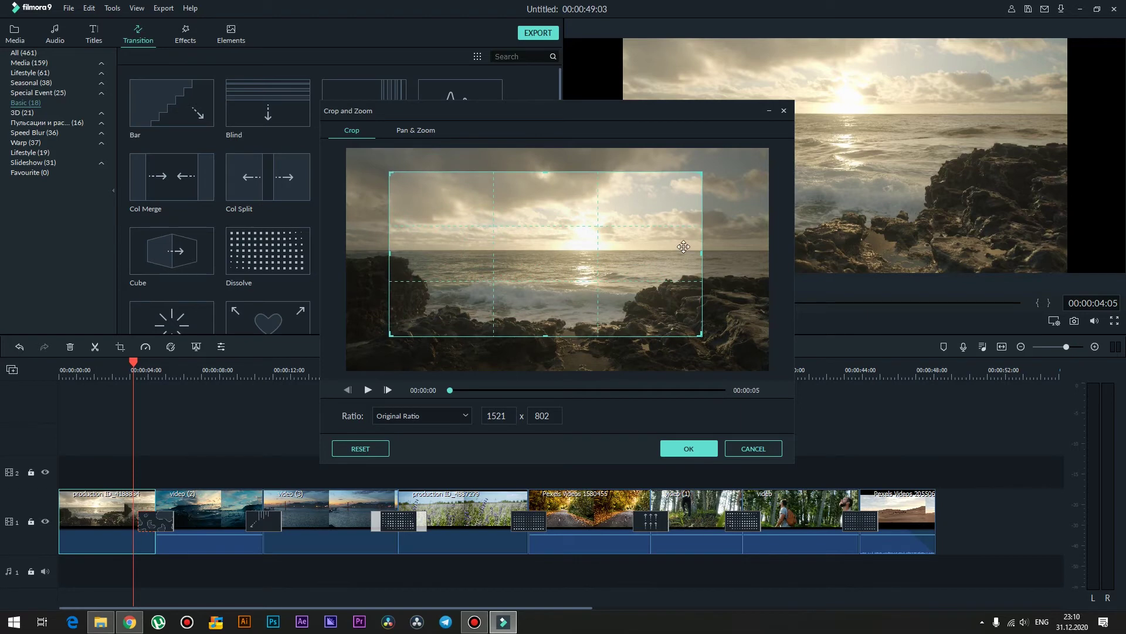
drag(699, 175, 744, 150)
drag(691, 209, 663, 236)
mouse_move(720, 178)
mouse_down()
mouse_move(760, 157)
mouse_move(734, 181)
mouse_up()
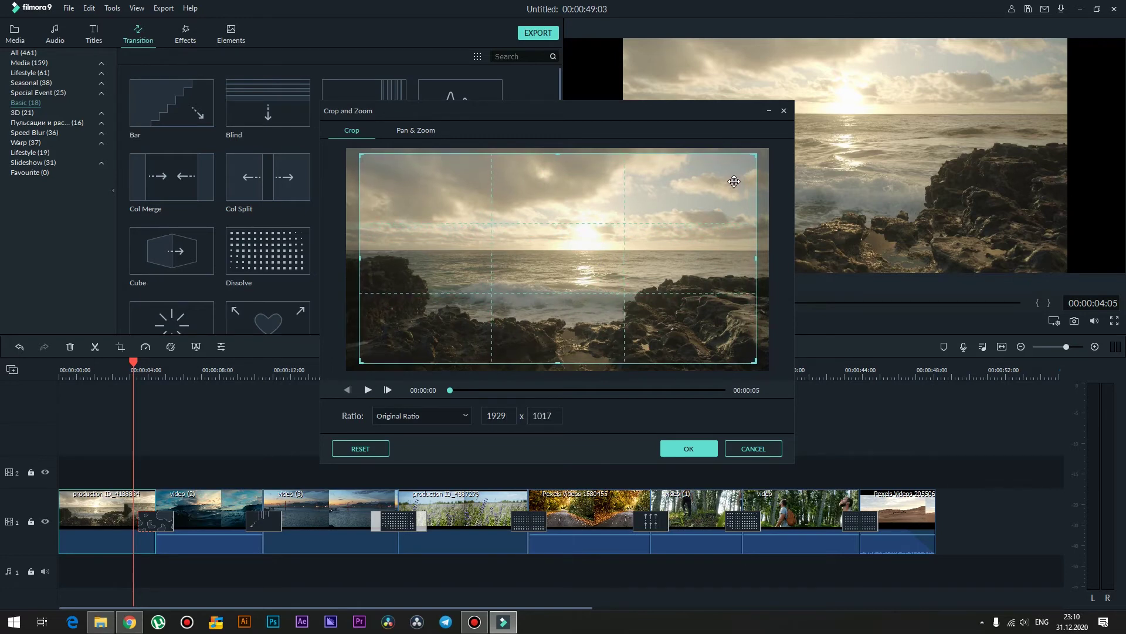
click(678, 446)
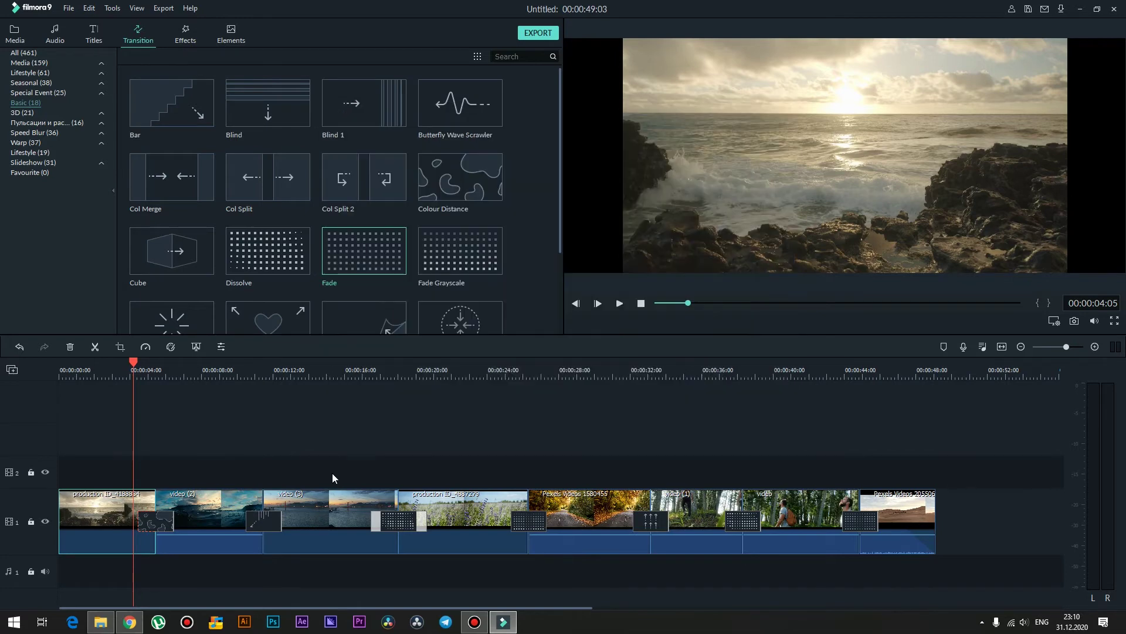
Step: Play back the edit from the first clip into the third, viewing part of the second clip in full screen
key(space)
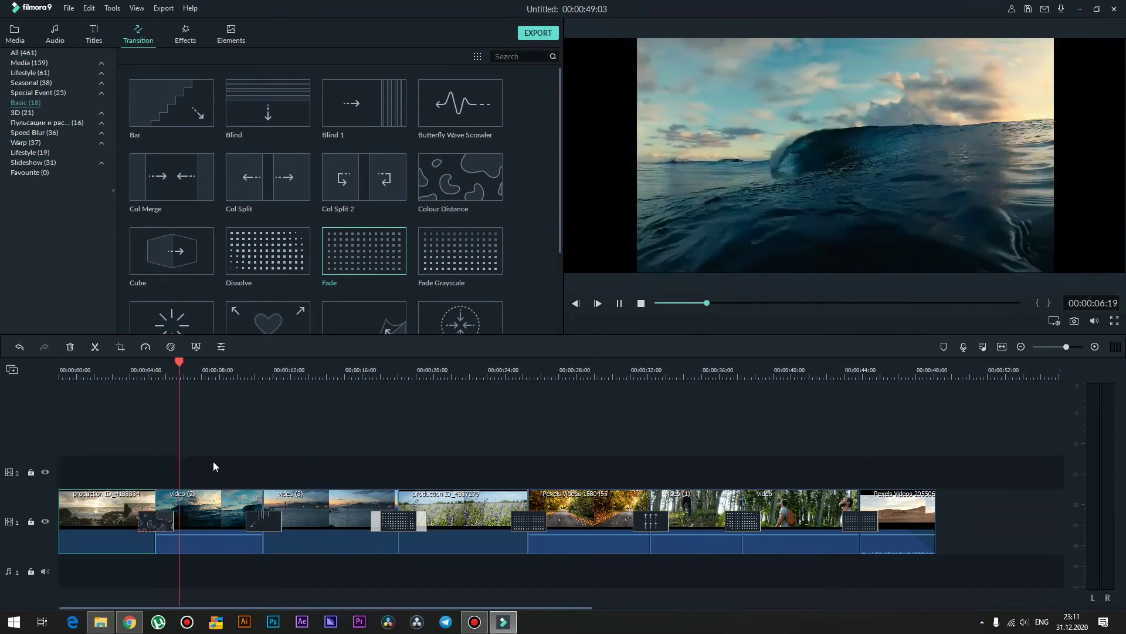
key(space)
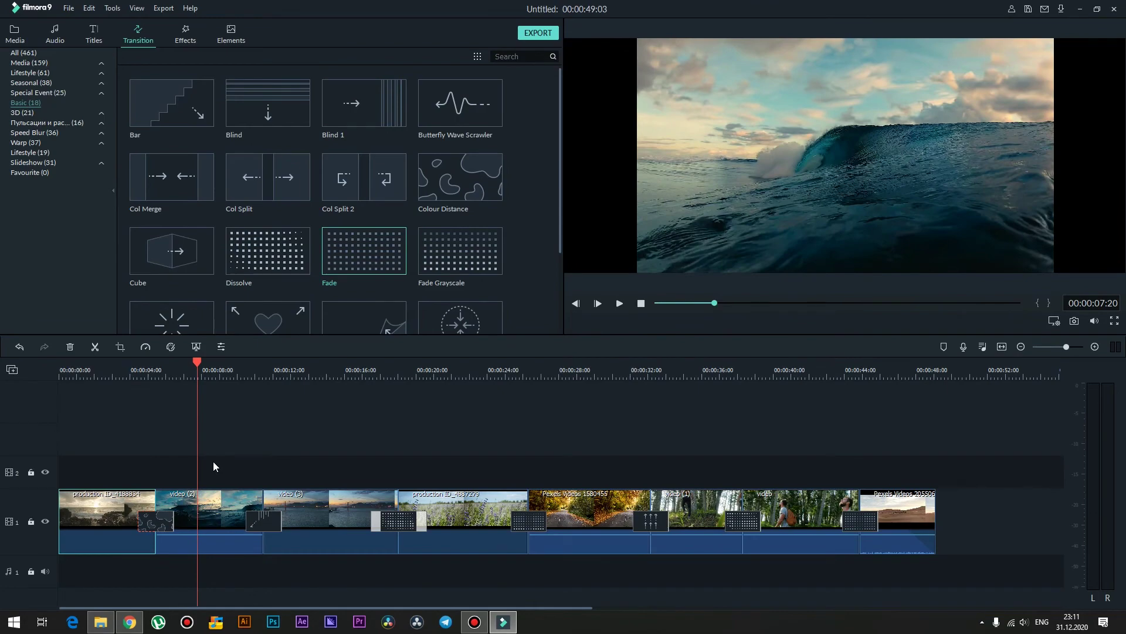
key(alt+Return)
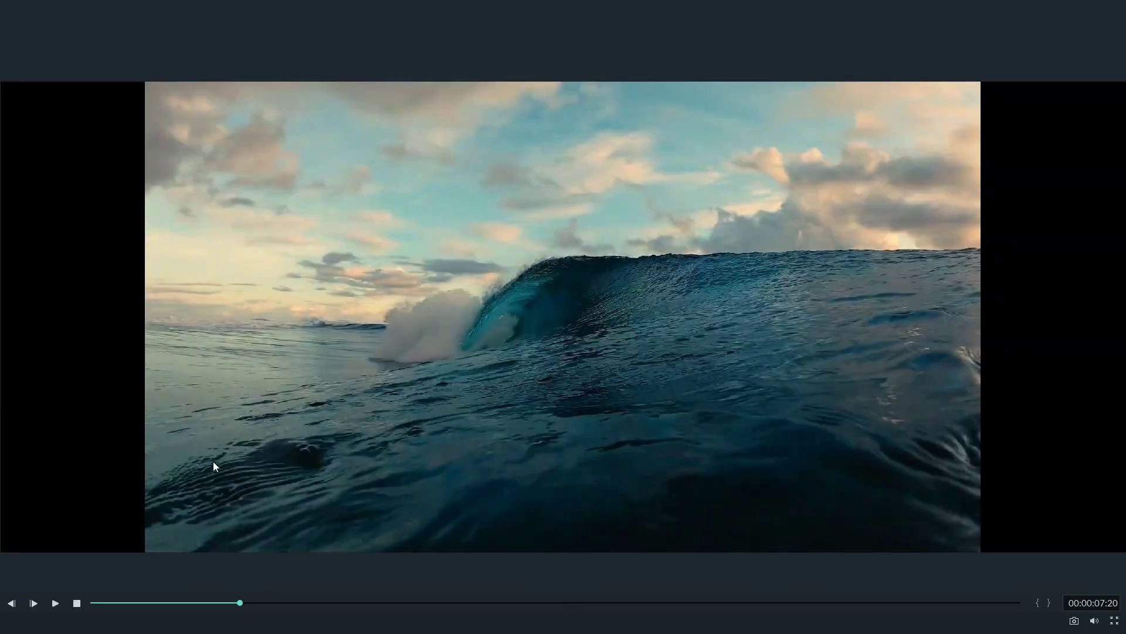
key(space)
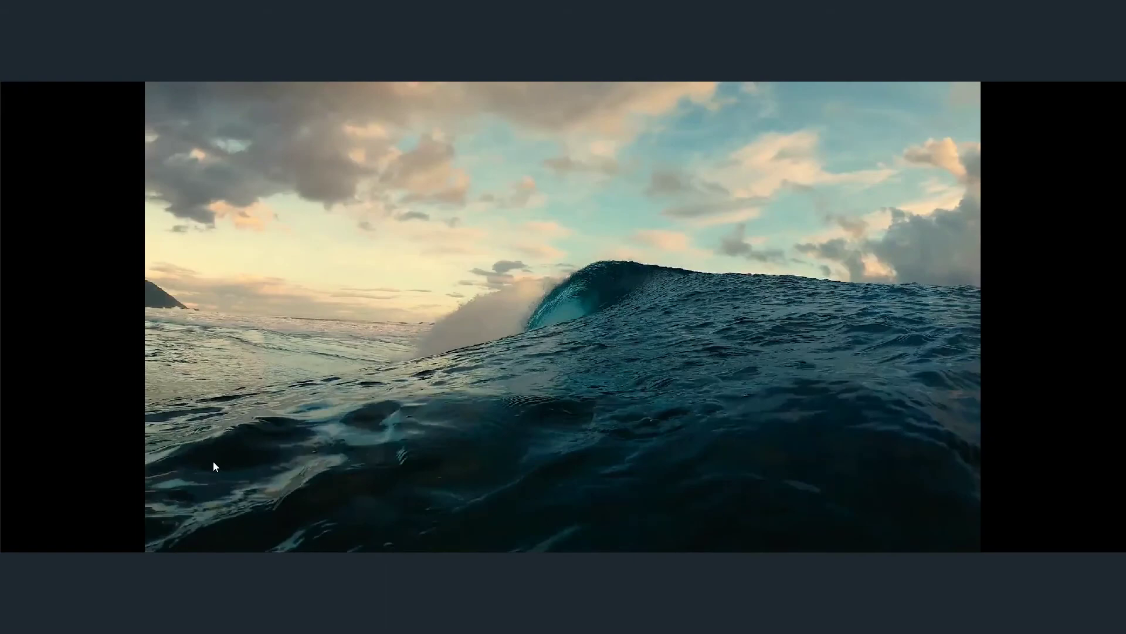
key(Escape)
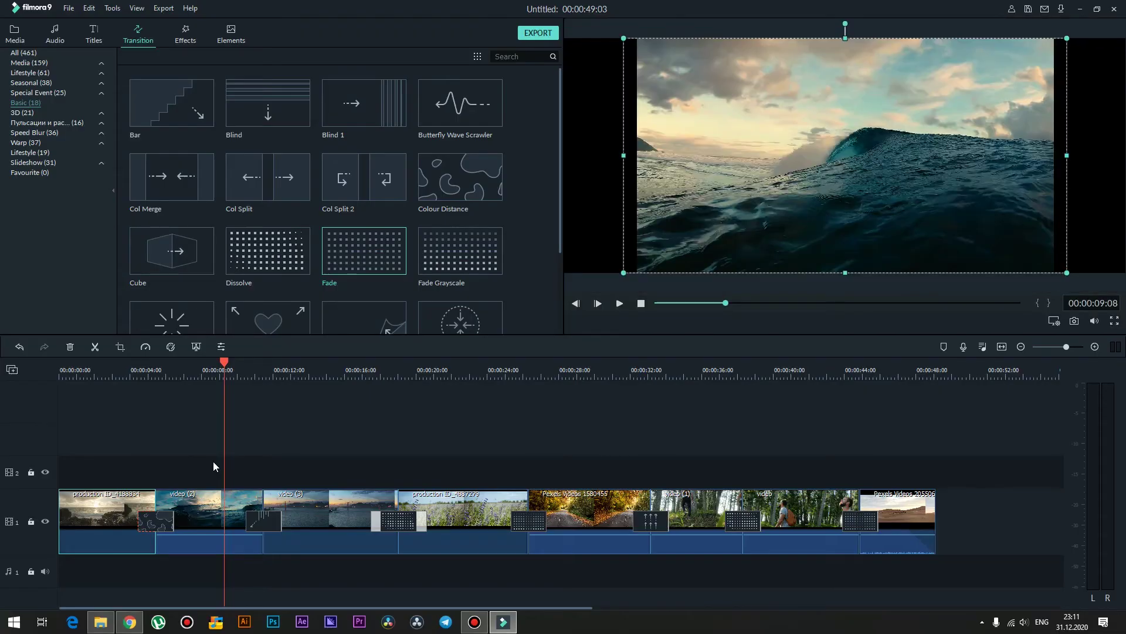
key(space)
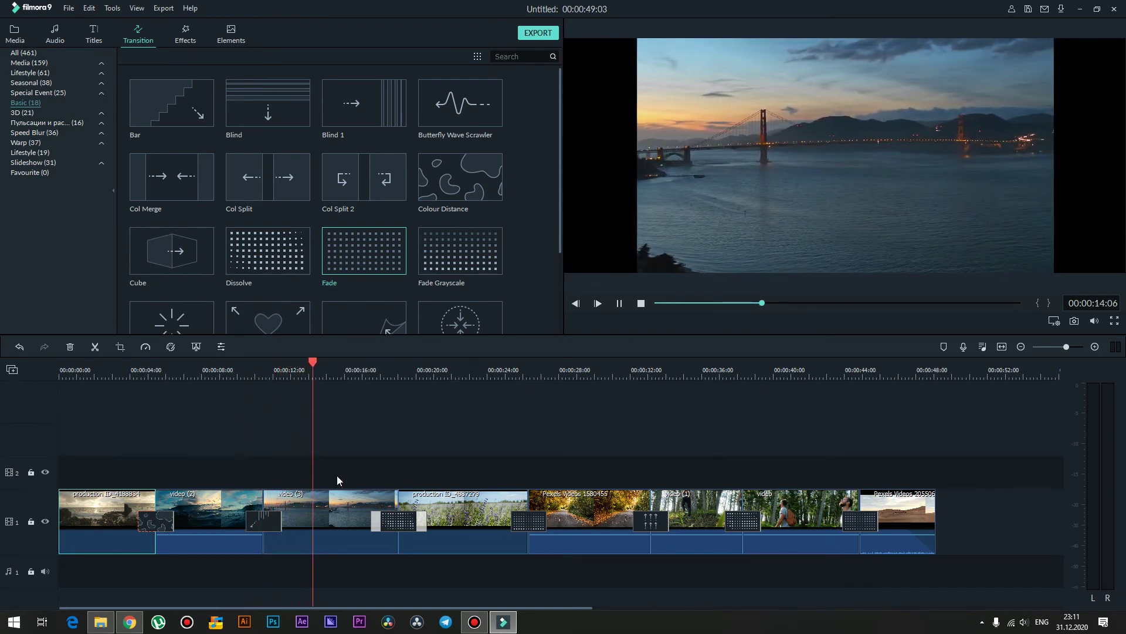
Step: Scale the third clip up to about 139% in its video Transform settings
click(319, 503)
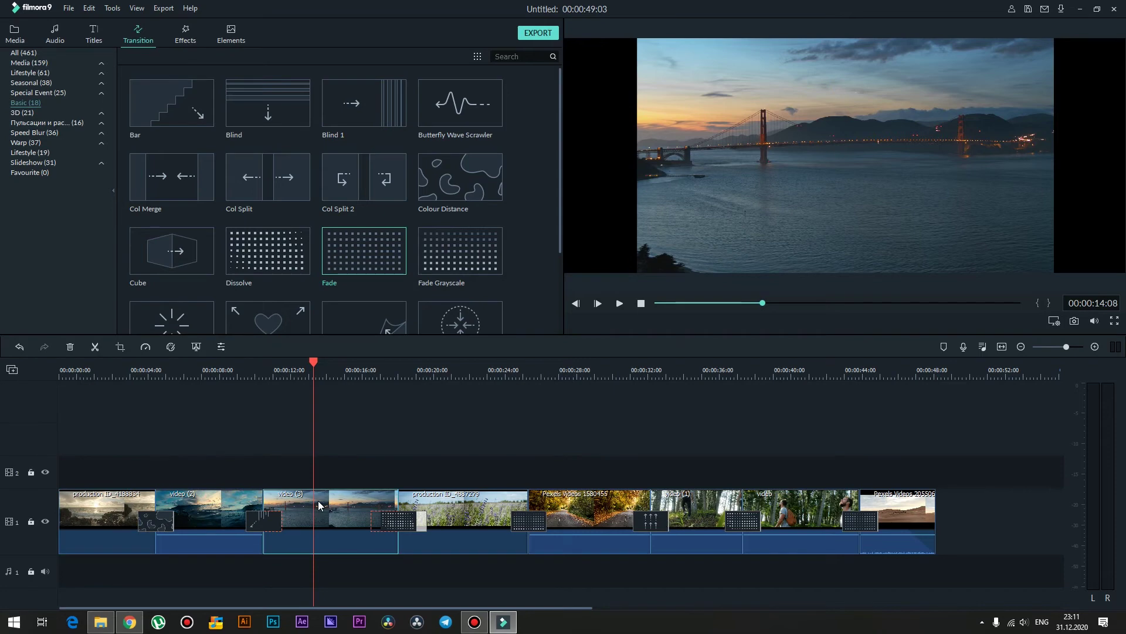
double_click(318, 503)
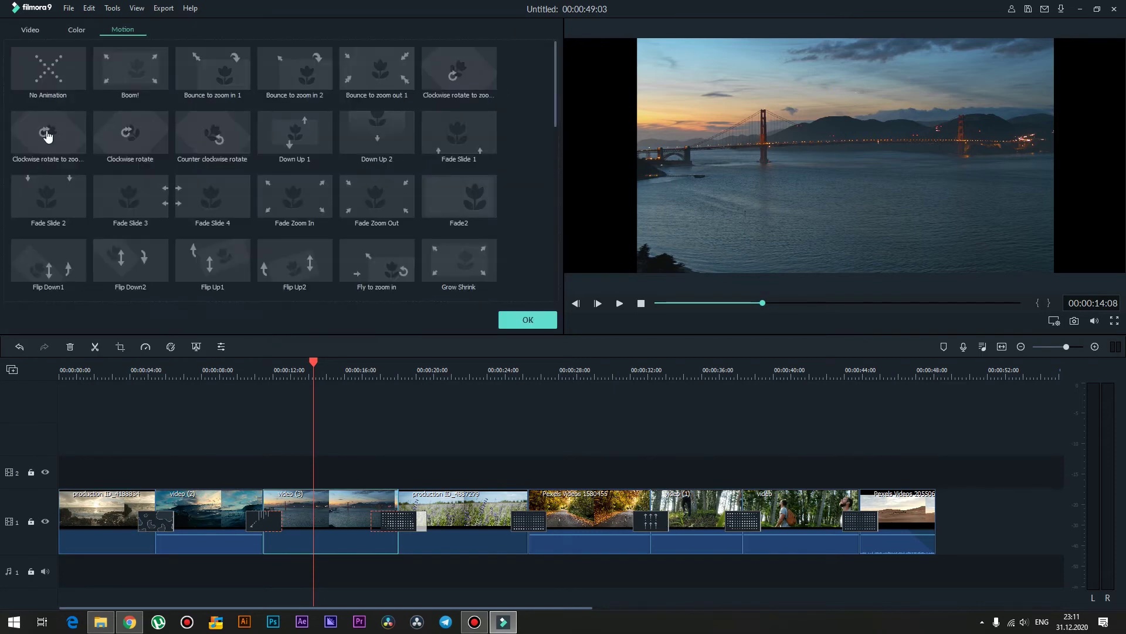
click(25, 33)
drag(242, 115, 263, 111)
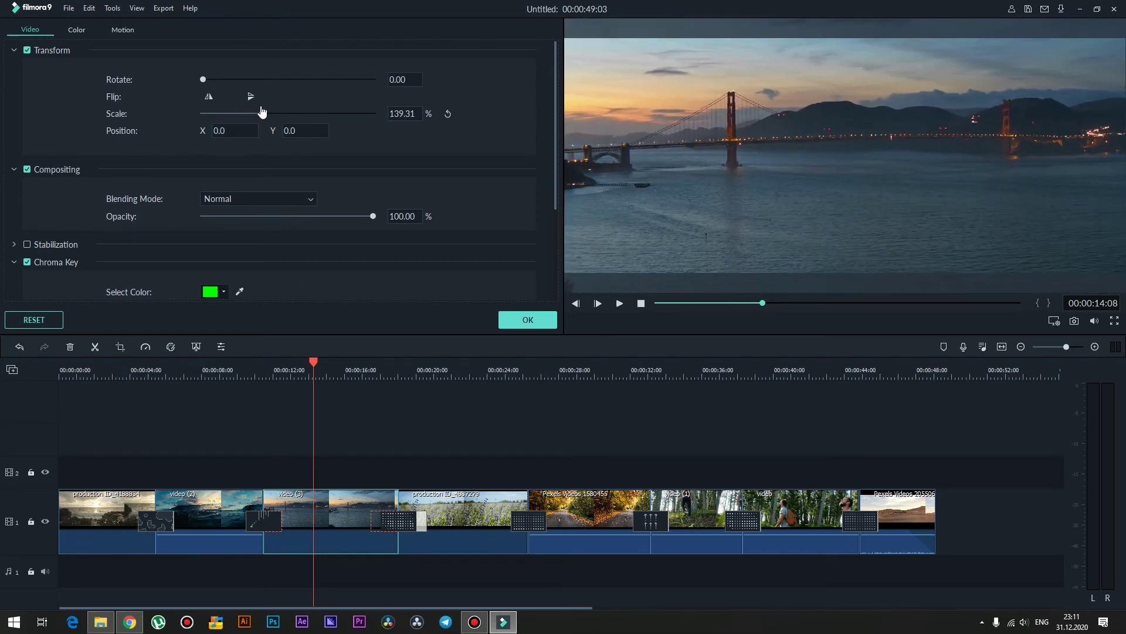
Step: In the first clip's Transform settings, try a rotation of about 41 degrees, reset it, and set the scale to about 129.66%
click(88, 377)
click(99, 519)
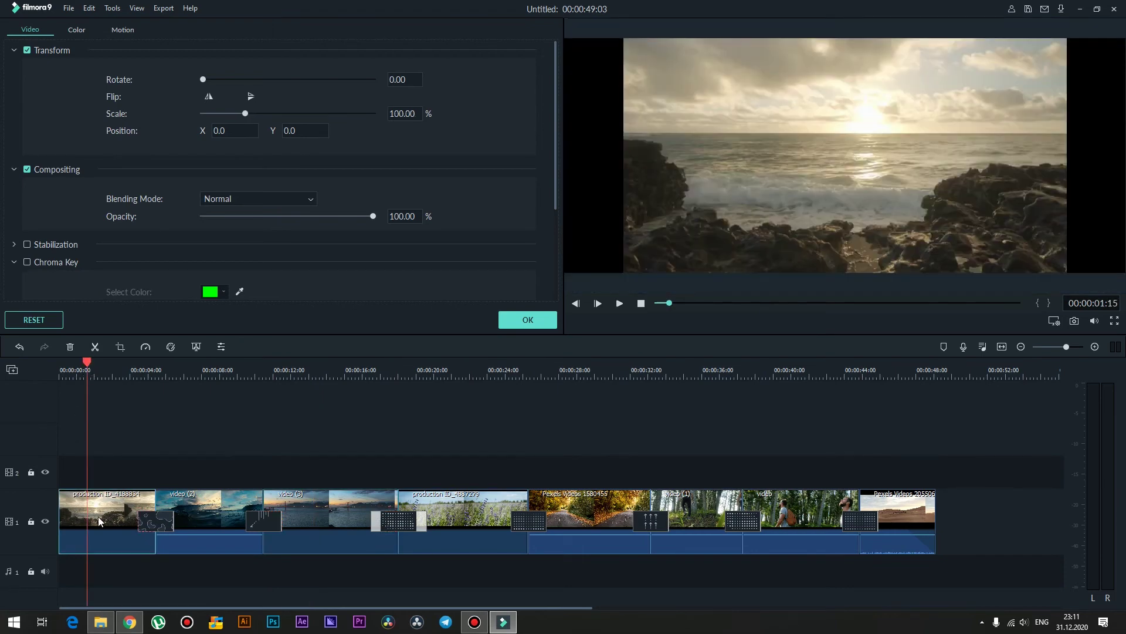
click(509, 325)
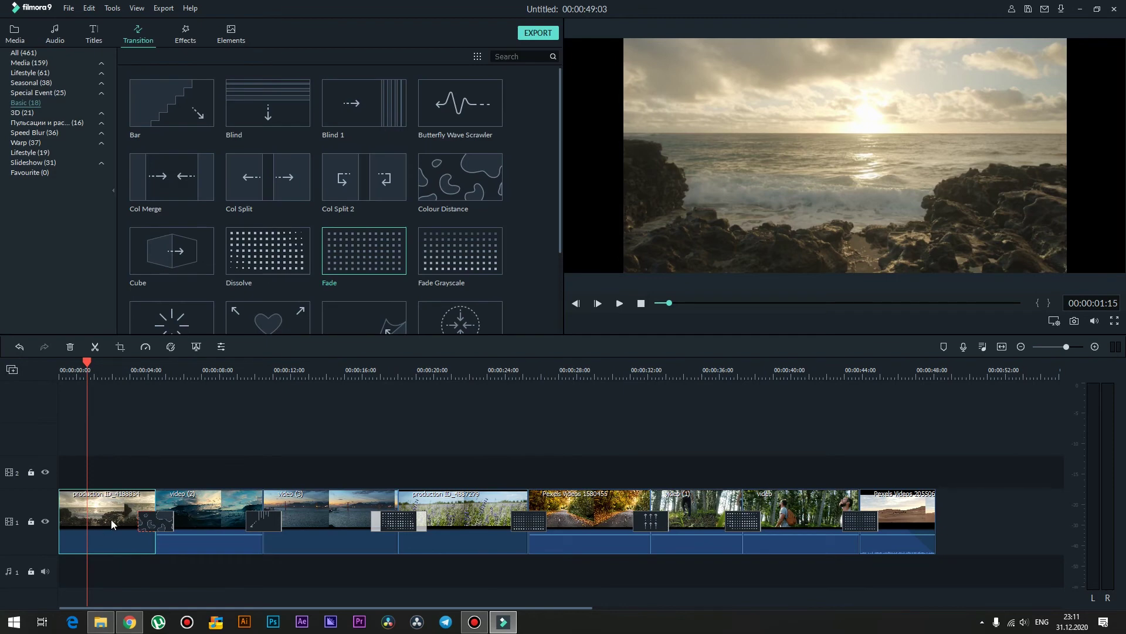
click(221, 347)
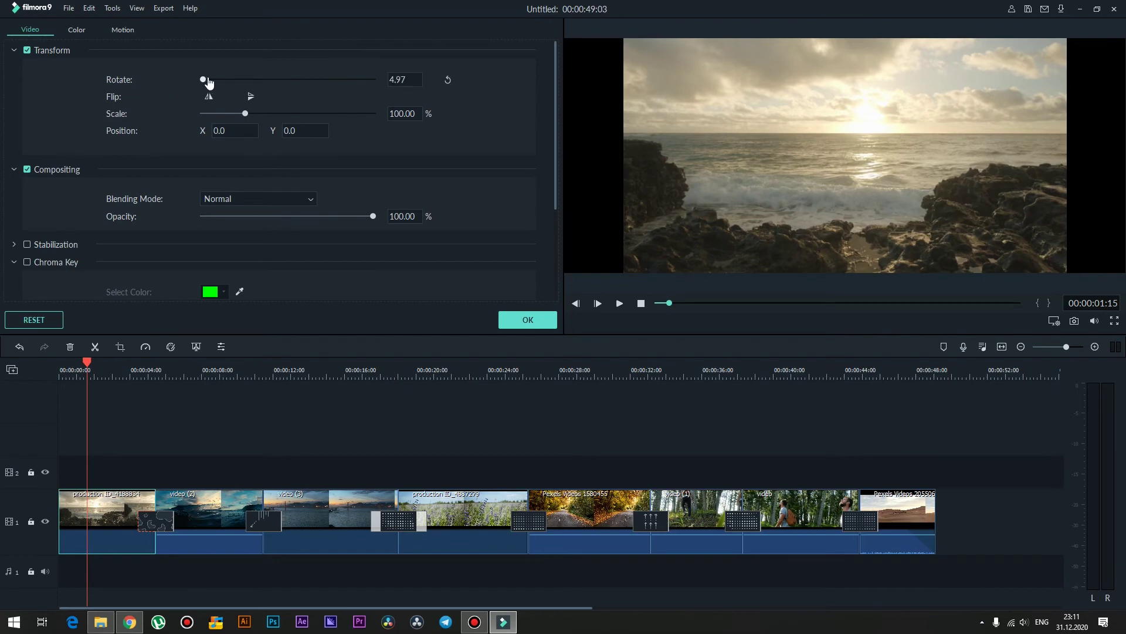
drag(207, 80, 220, 80)
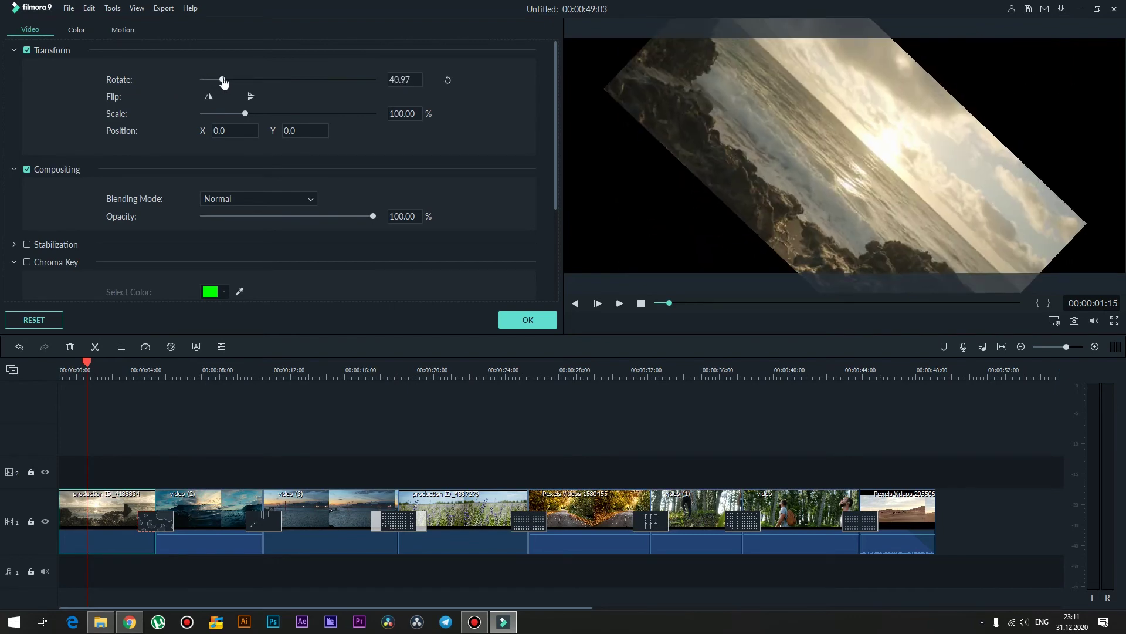
click(449, 82)
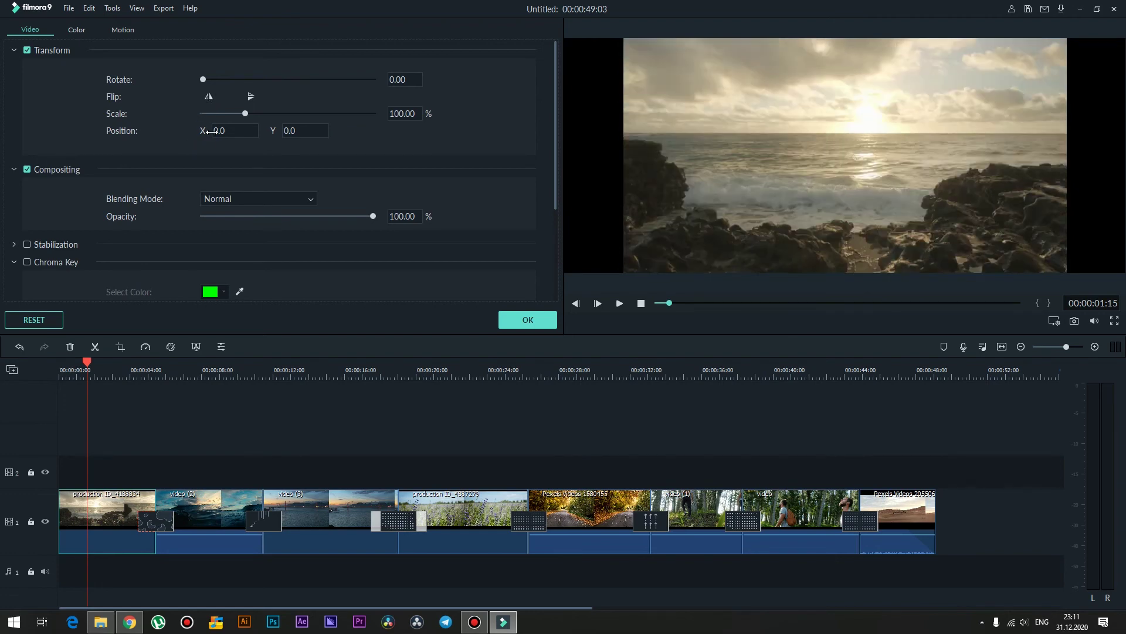
drag(246, 114, 259, 114)
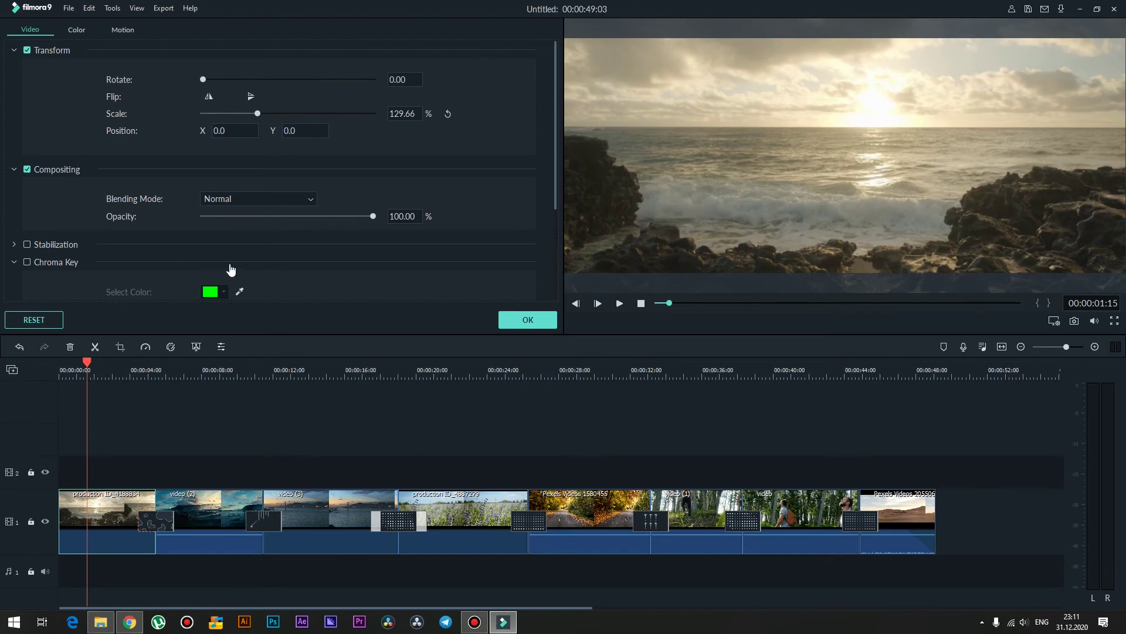
click(519, 321)
Step: Scale the second clip, the ocean wave, to about 137.93% in its Transform settings and apply it
click(185, 437)
key(space)
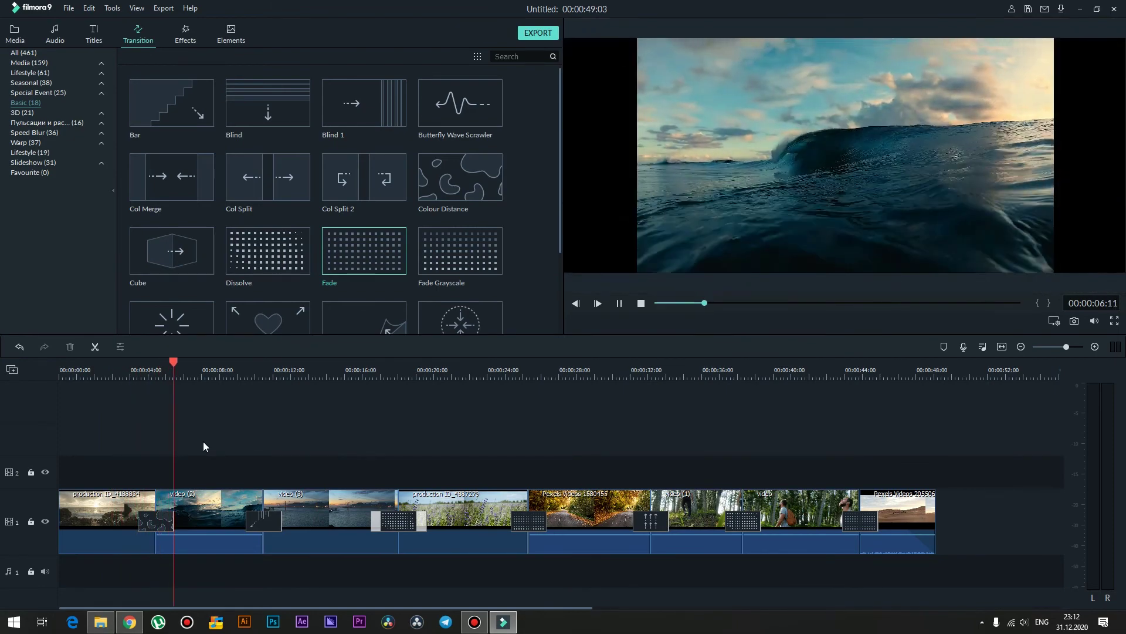
click(212, 521)
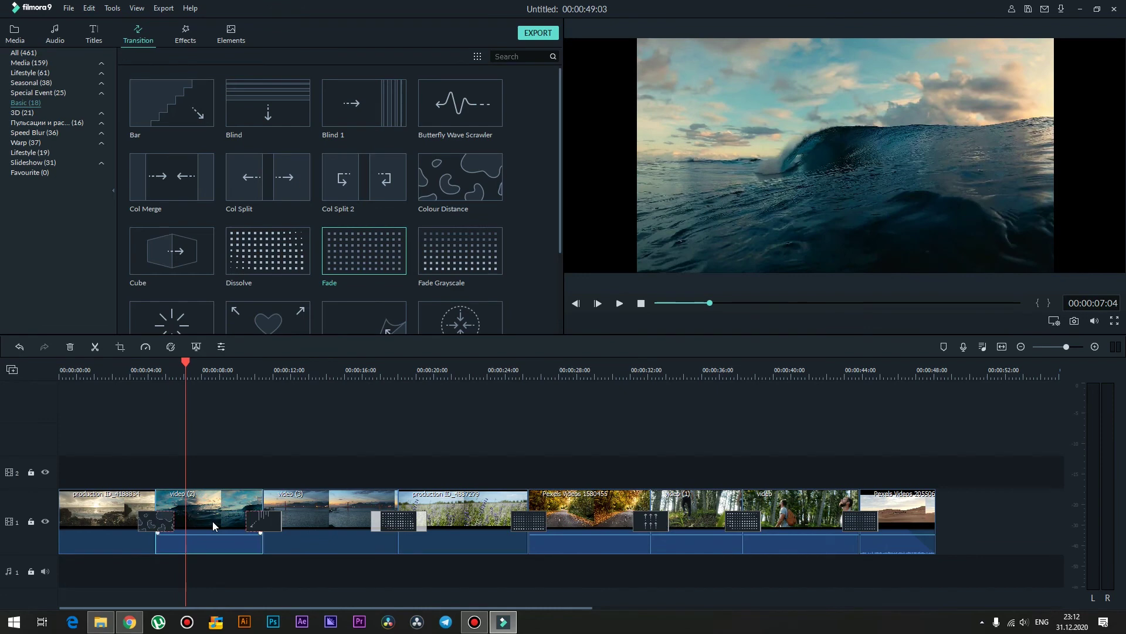
double_click(213, 521)
click(13, 52)
drag(229, 114, 264, 114)
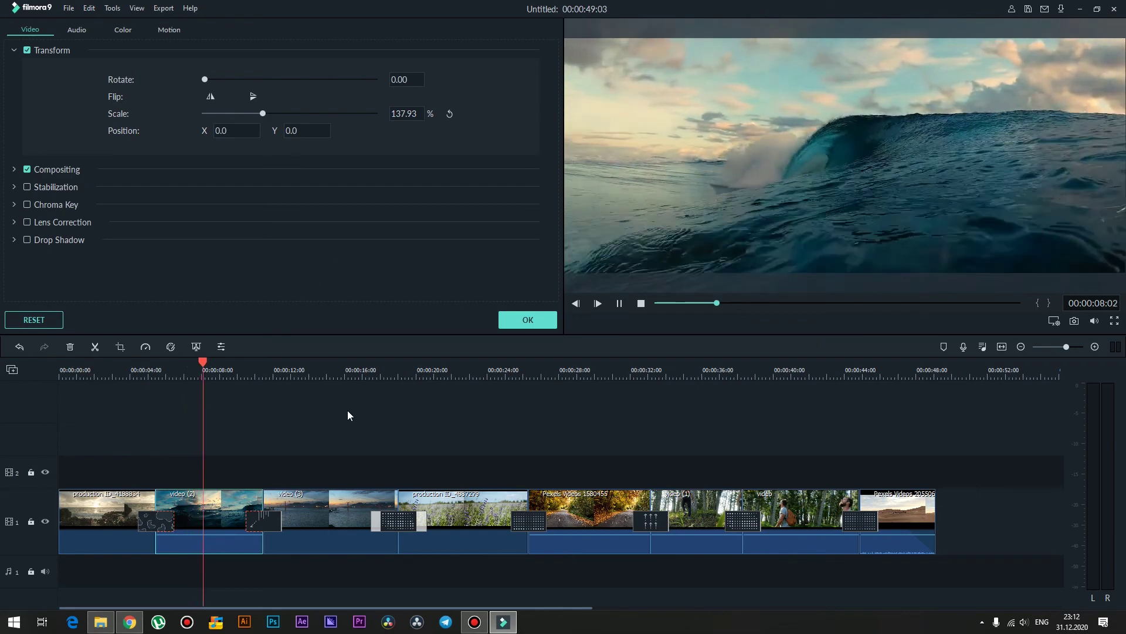
click(516, 322)
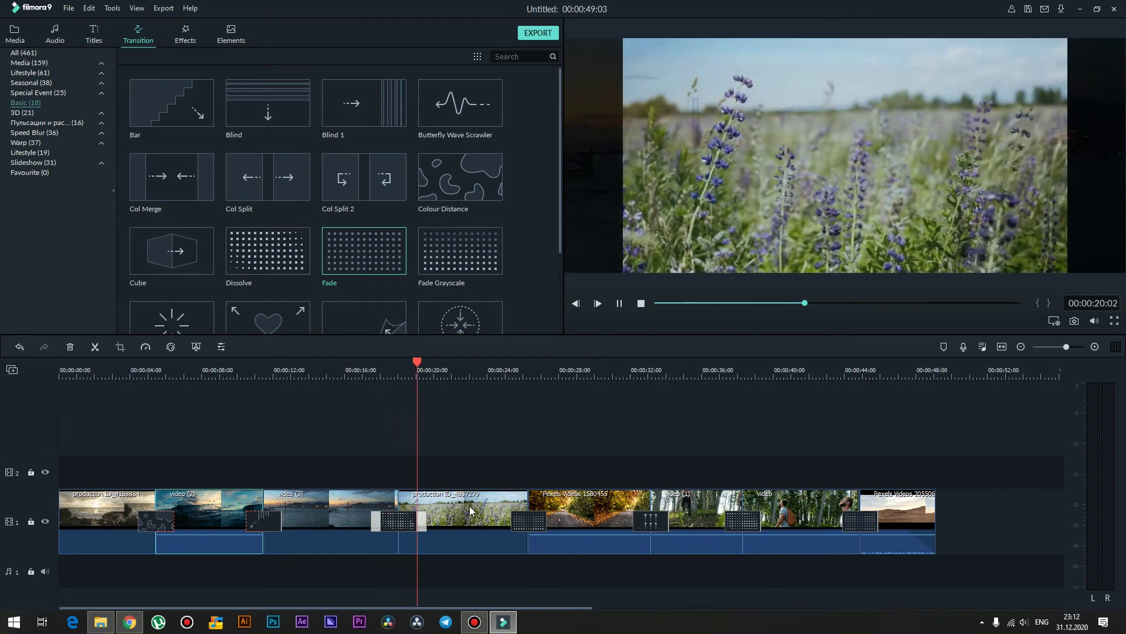
Step: Scale the fourth clip, the lupin field, to about 131.03% in its Transform settings and apply it
click(463, 509)
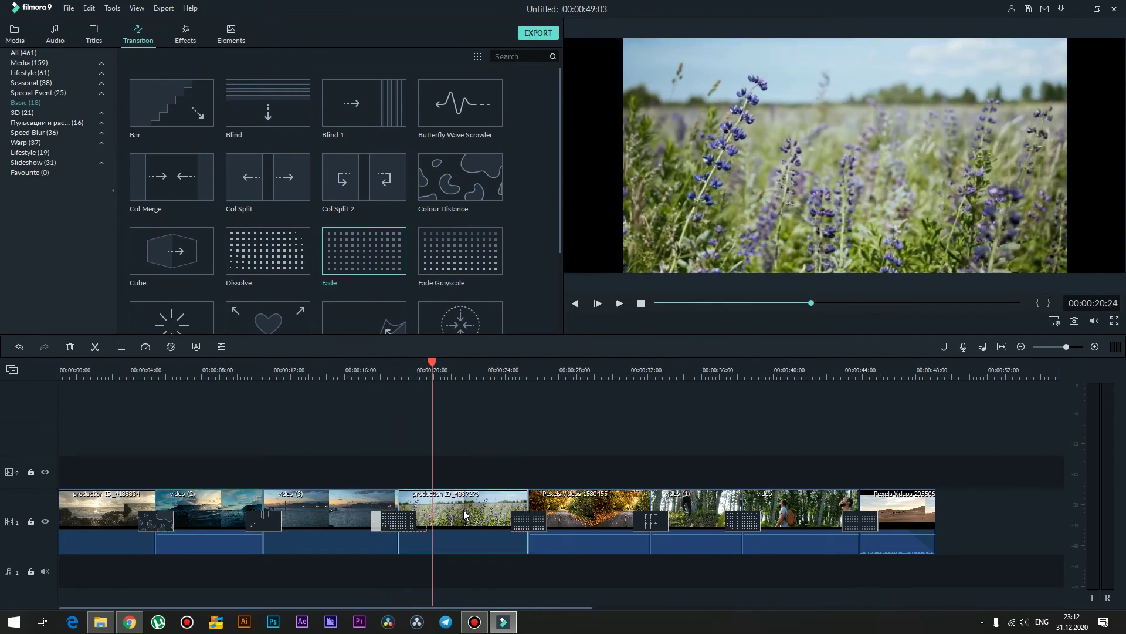
double_click(463, 507)
drag(245, 113, 259, 113)
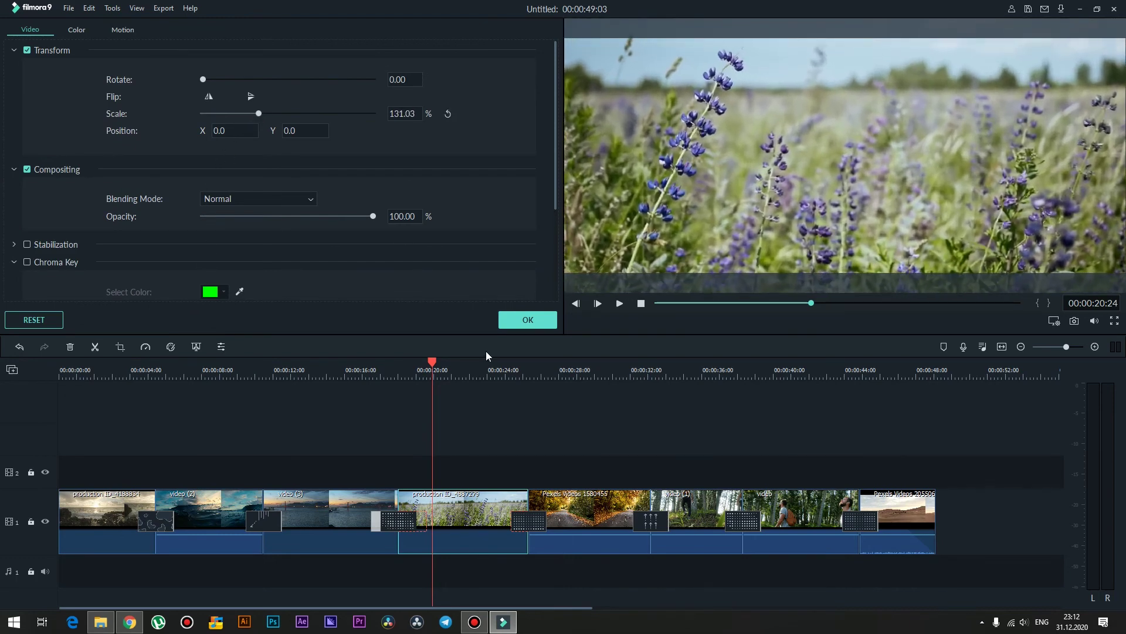
click(528, 319)
Step: Move playback on to the fifth clip, the autumn road, and scale it to about 137.93%
click(566, 434)
key(space)
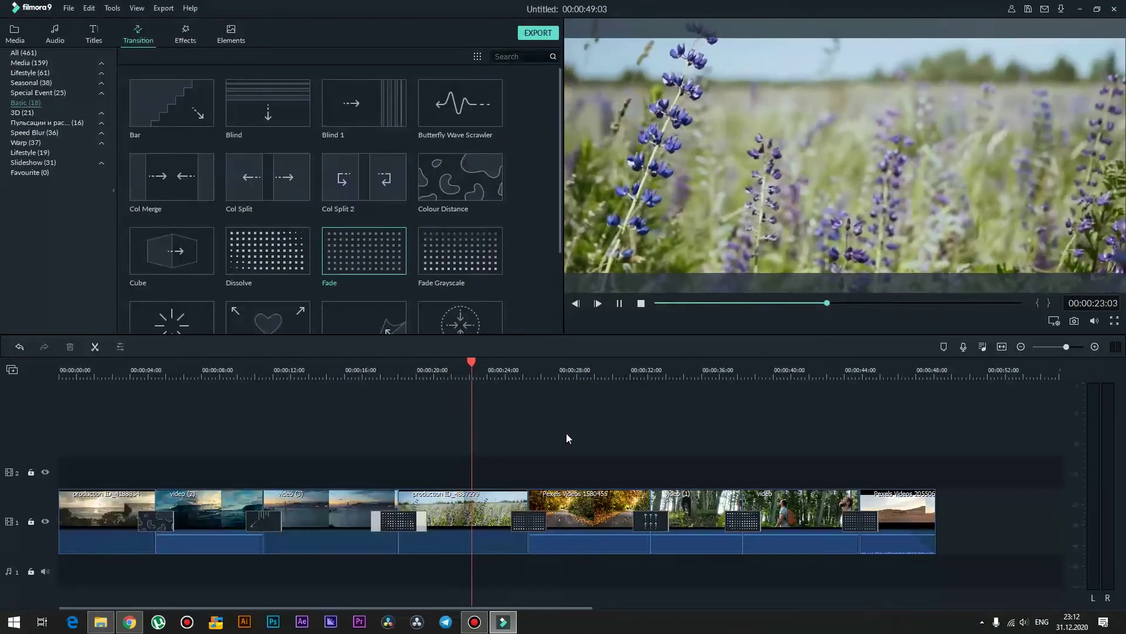
click(559, 371)
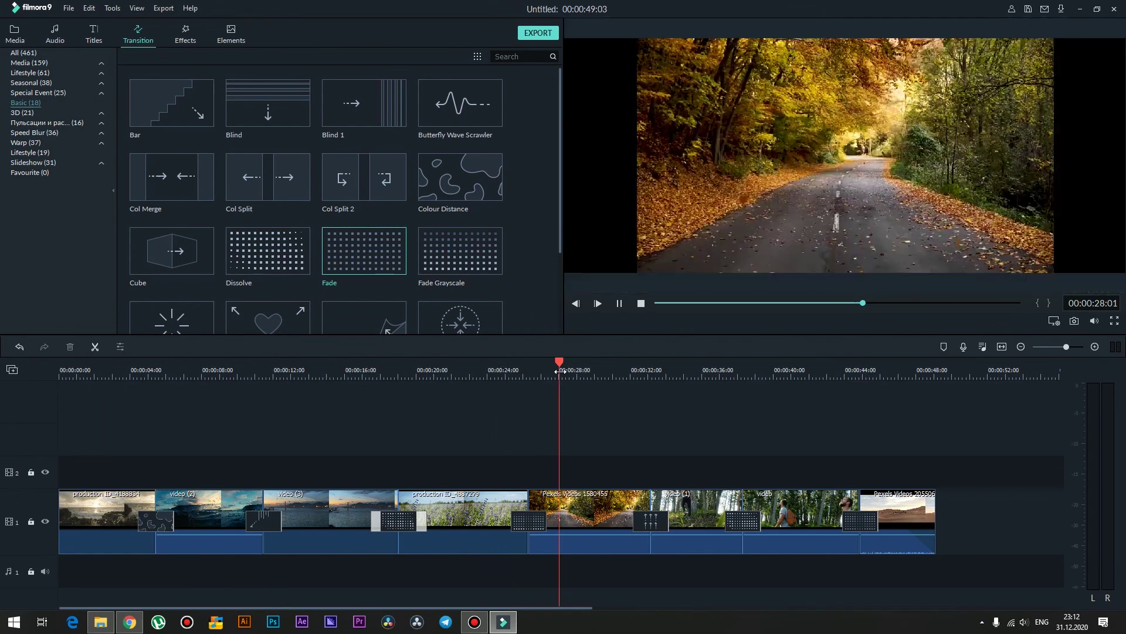
double_click(587, 508)
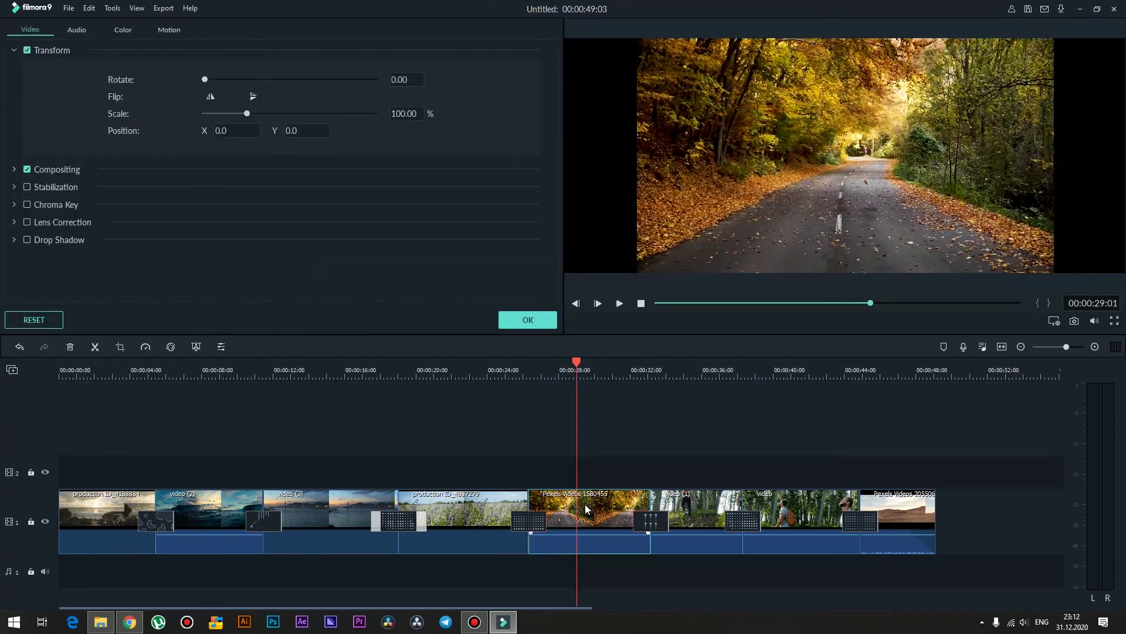
click(715, 209)
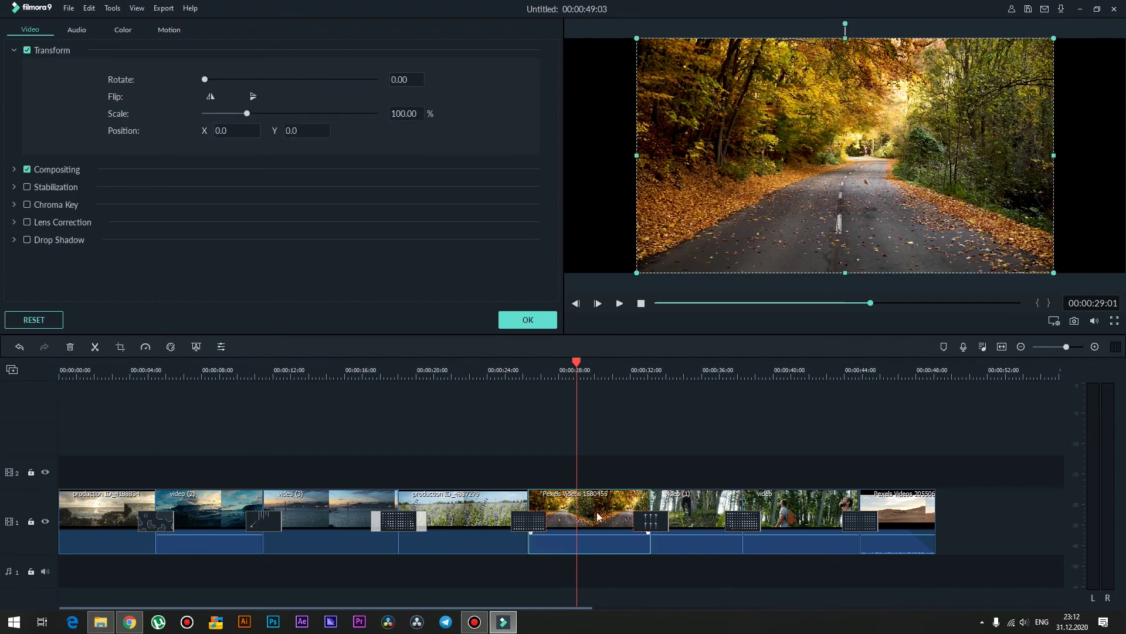
click(1068, 200)
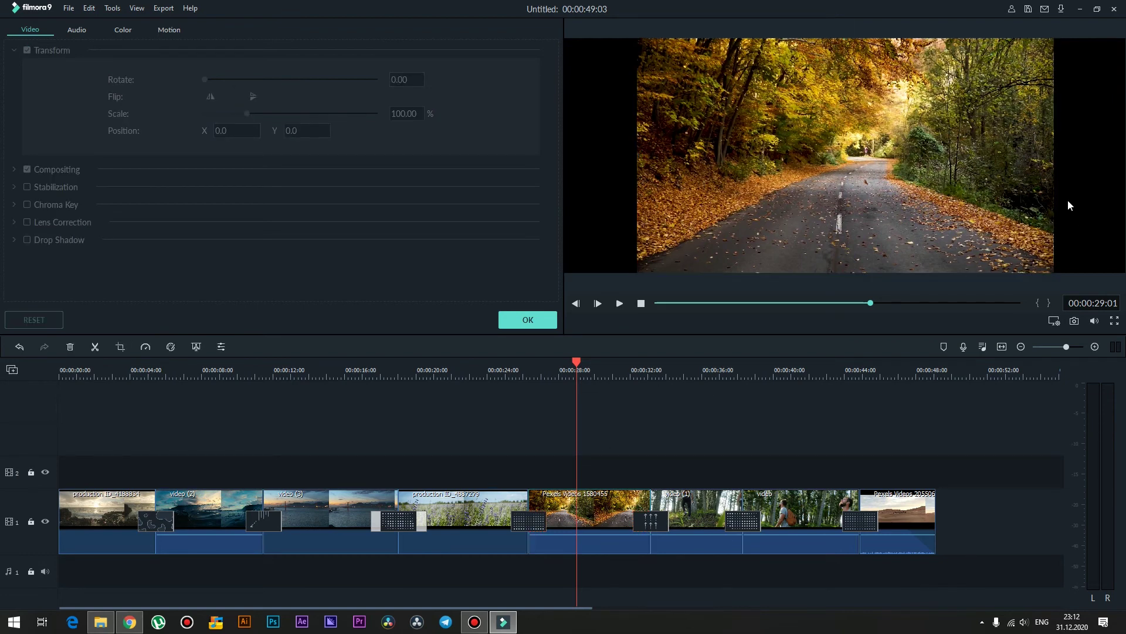
click(1032, 200)
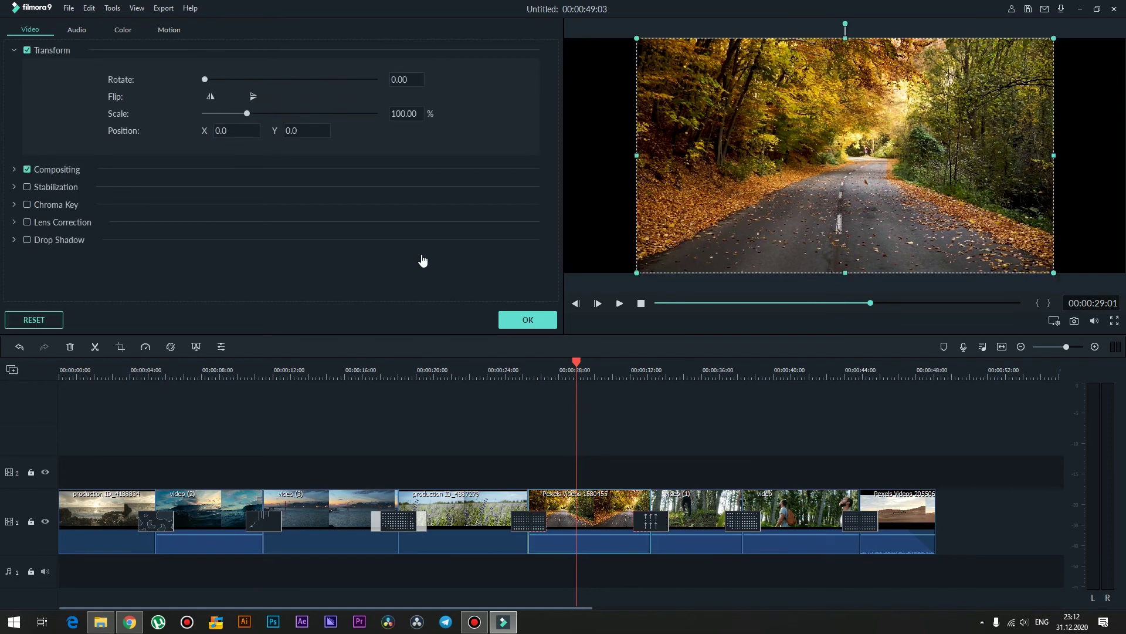
drag(247, 113, 263, 107)
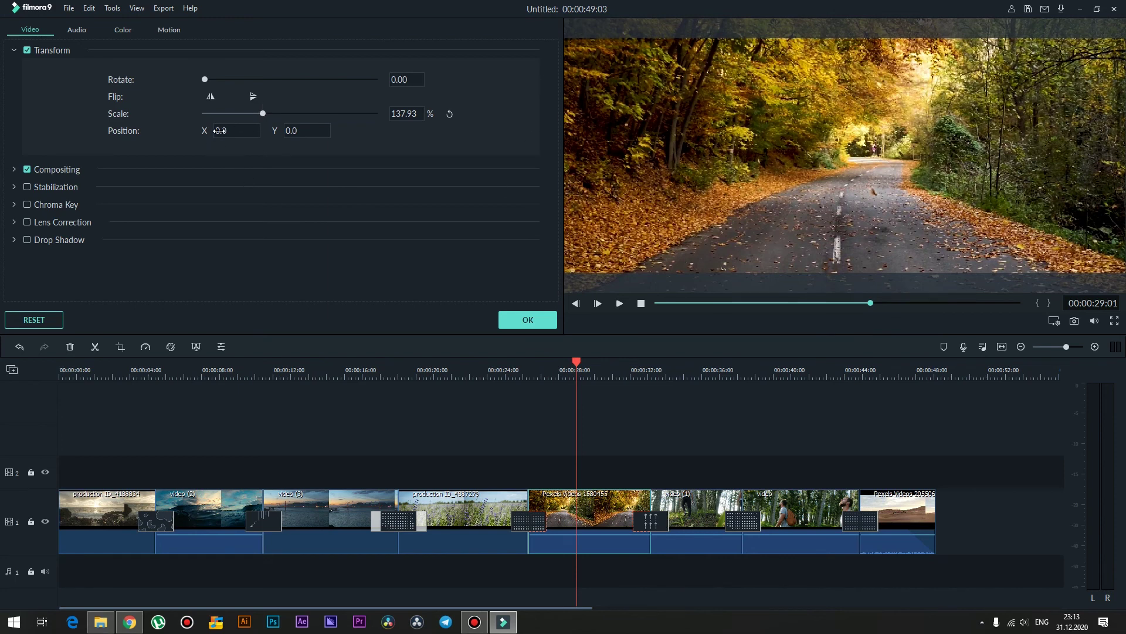
Step: Try a horizontal position of 30 on the autumn road clip, reset it, and set the vertical position to 64
mouse_move(221, 131)
mouse_down()
mouse_move(147, 130)
mouse_move(226, 130)
mouse_up()
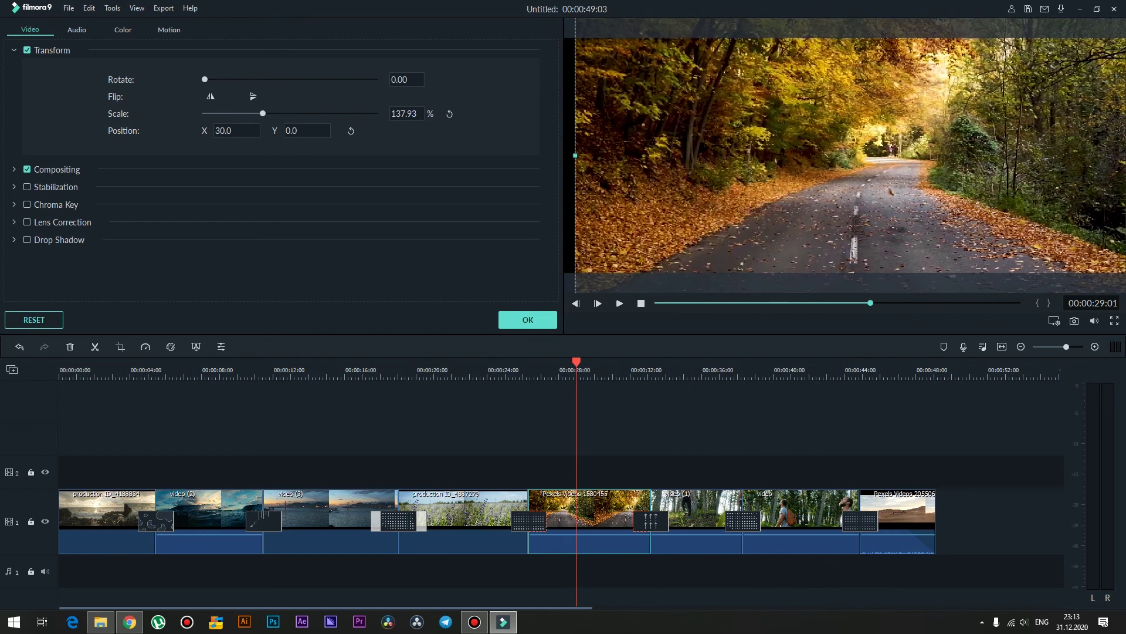
click(351, 132)
mouse_move(301, 133)
mouse_down()
mouse_move(280, 134)
mouse_move(313, 133)
mouse_up()
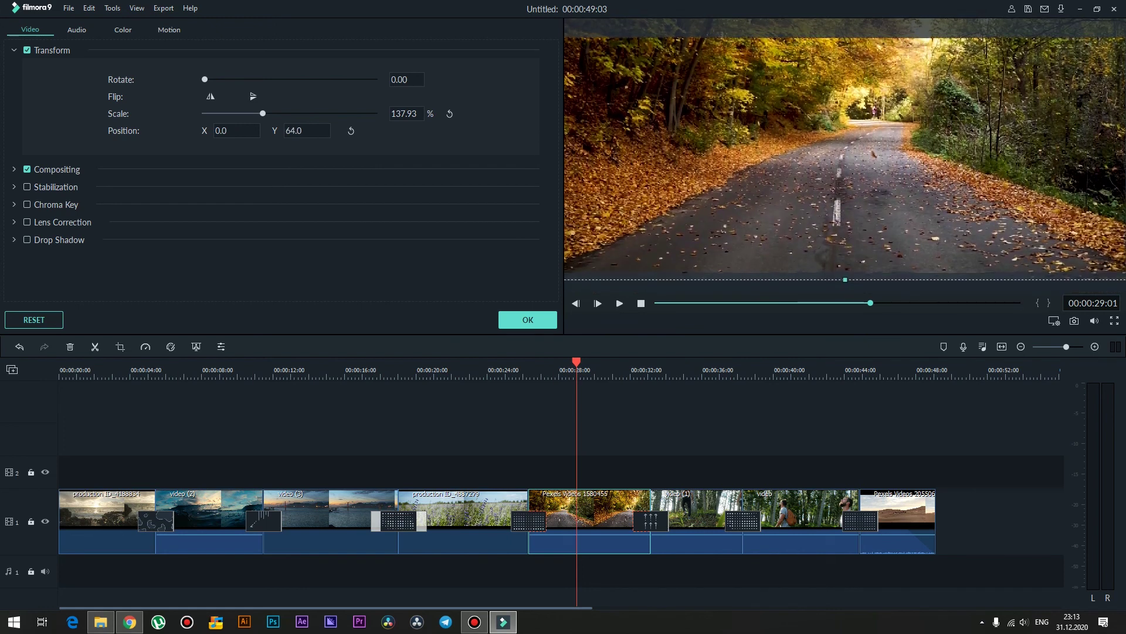
Step: Play on into the sixth clip, the hiker walking through the forest, and scale it to about 137.93%
key(space)
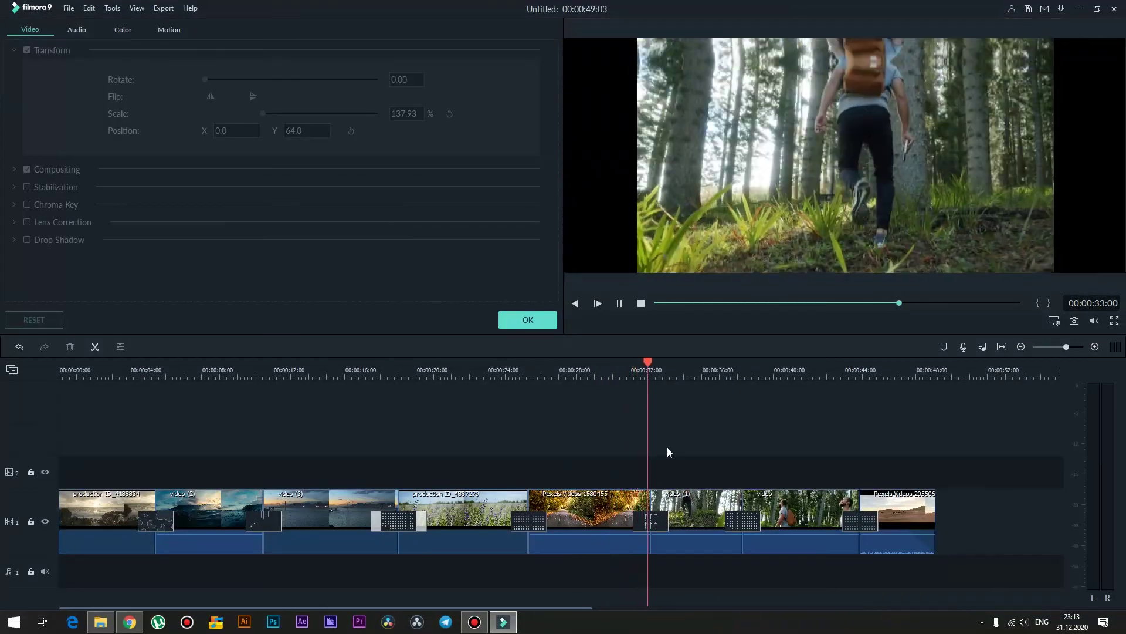
key(space)
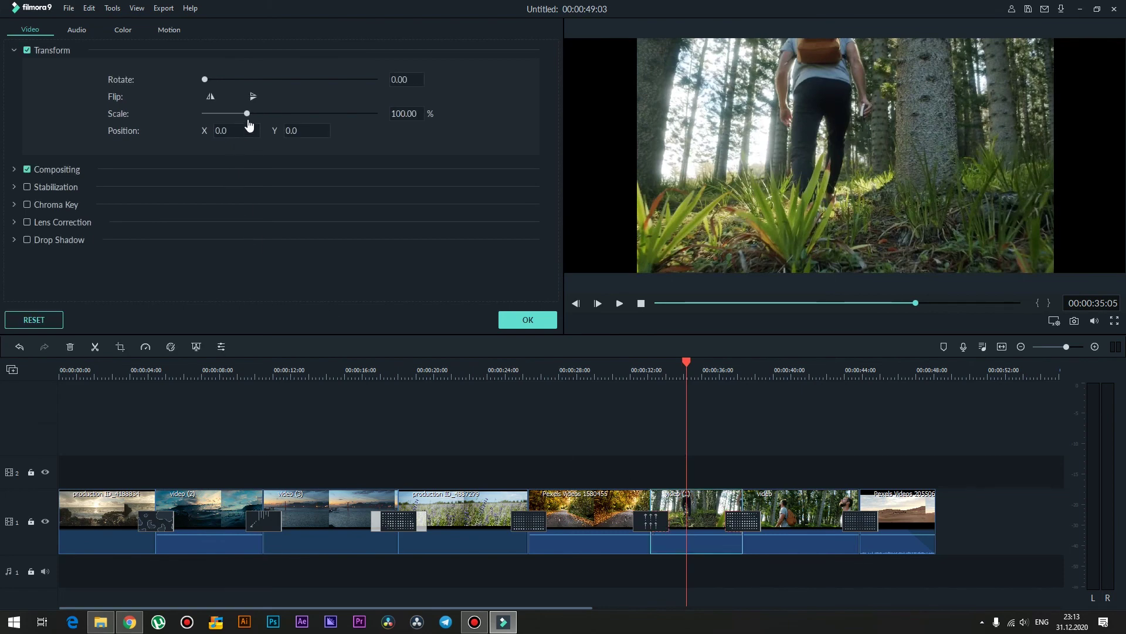
drag(249, 120, 266, 114)
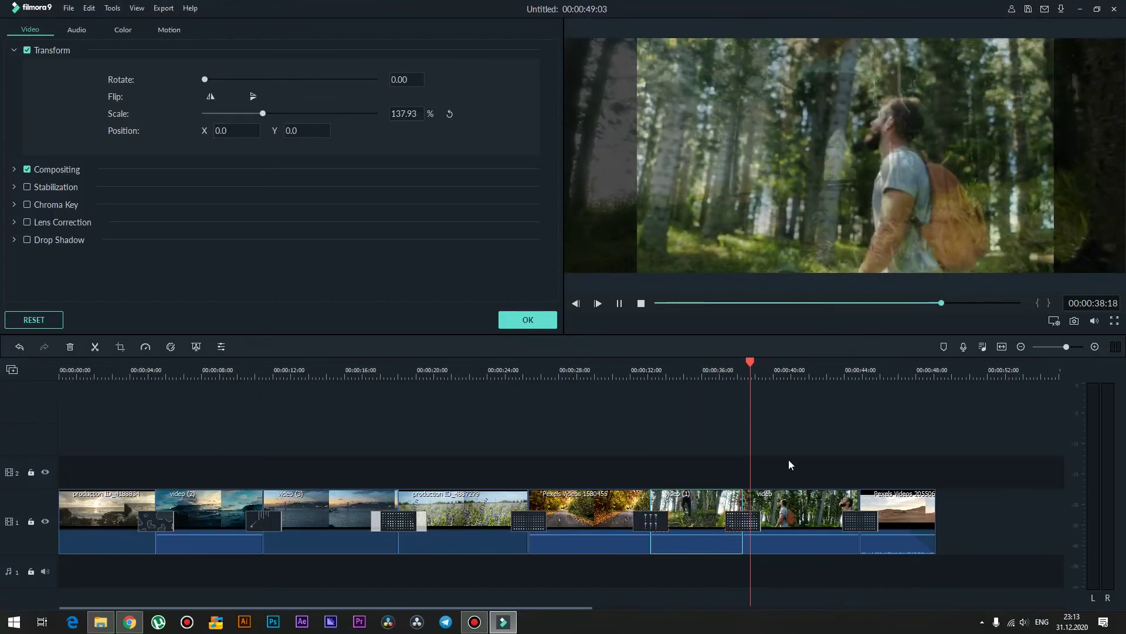
Step: Scale the seventh clip, the hiker looking up, to about 136.55%, play into the desert clip, and close the settings
click(794, 512)
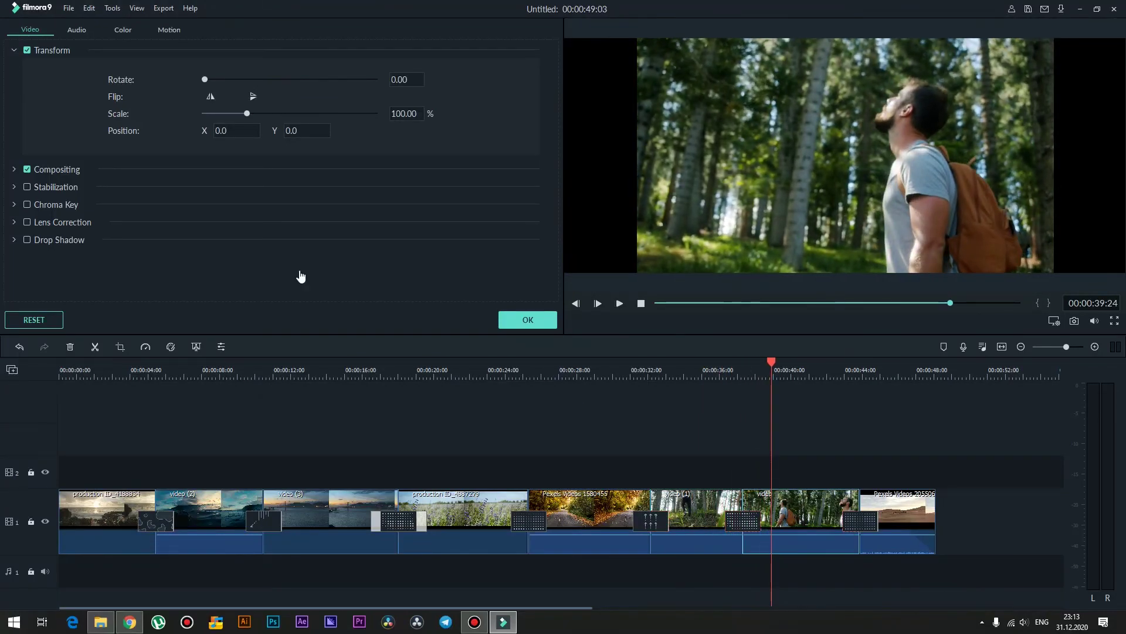
drag(244, 117, 263, 112)
key(space)
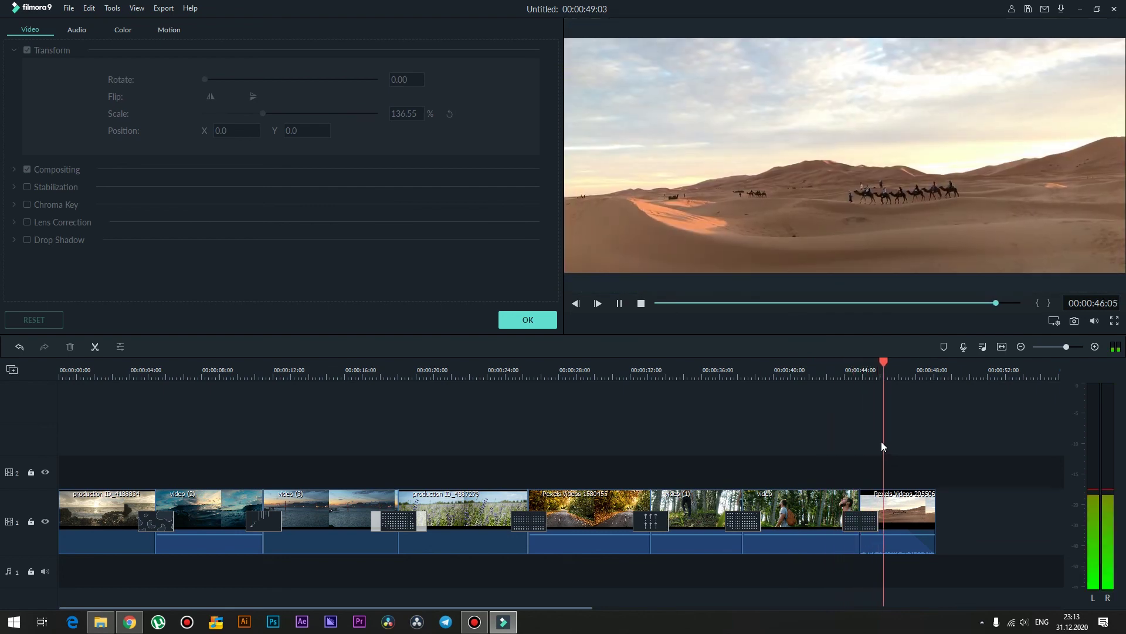
key(space)
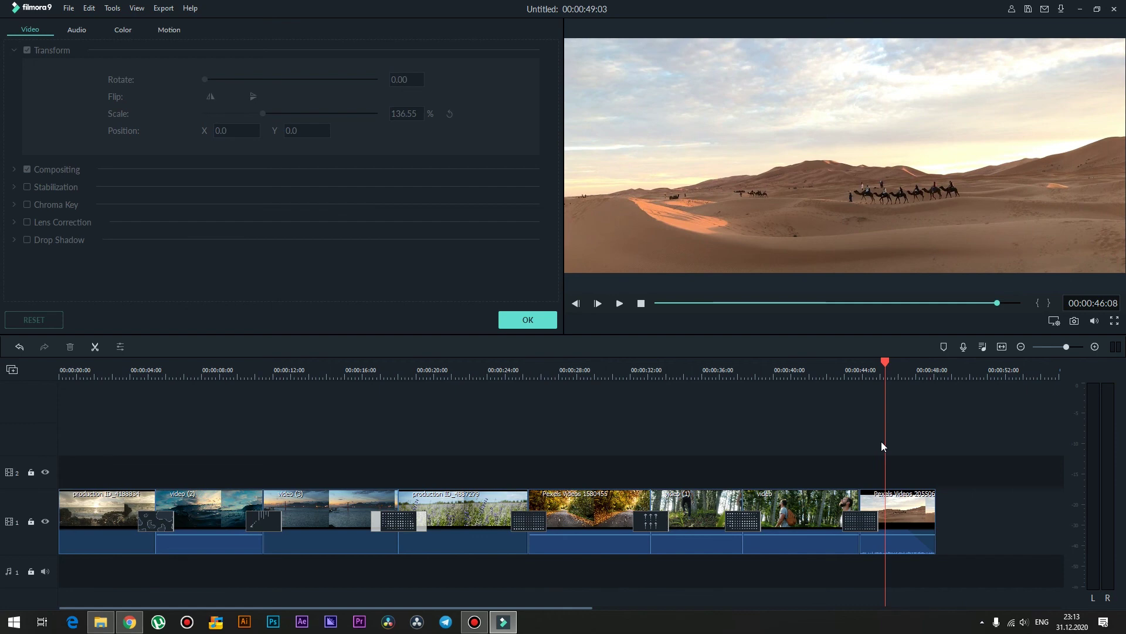
click(517, 319)
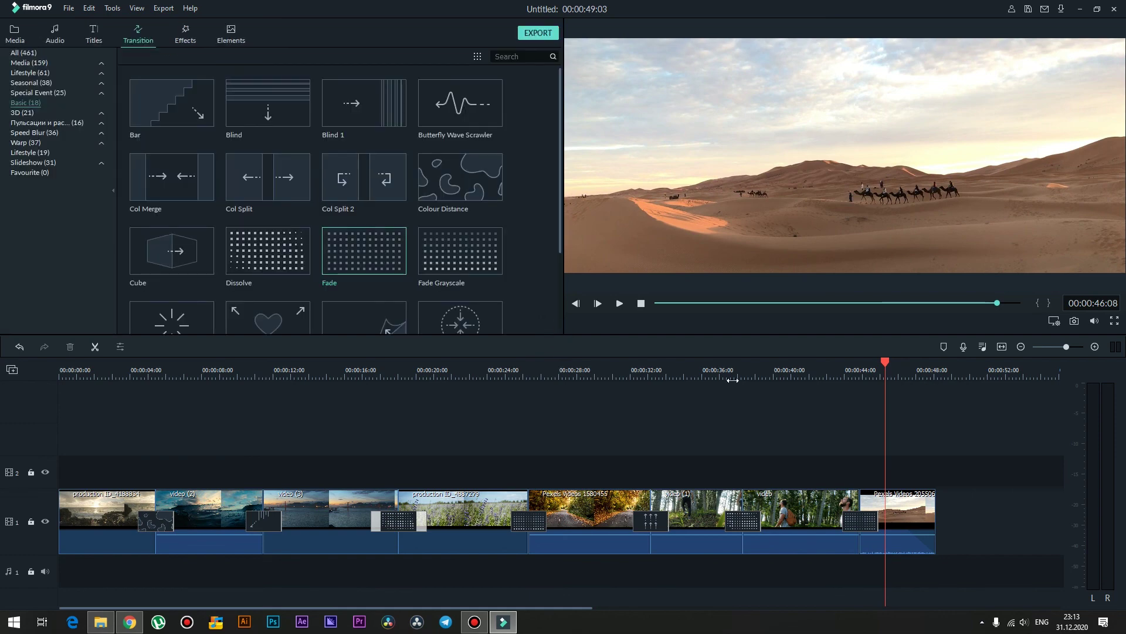
Step: Play back part of the last clip, the desert caravan, to check how it fills the frame
key(space)
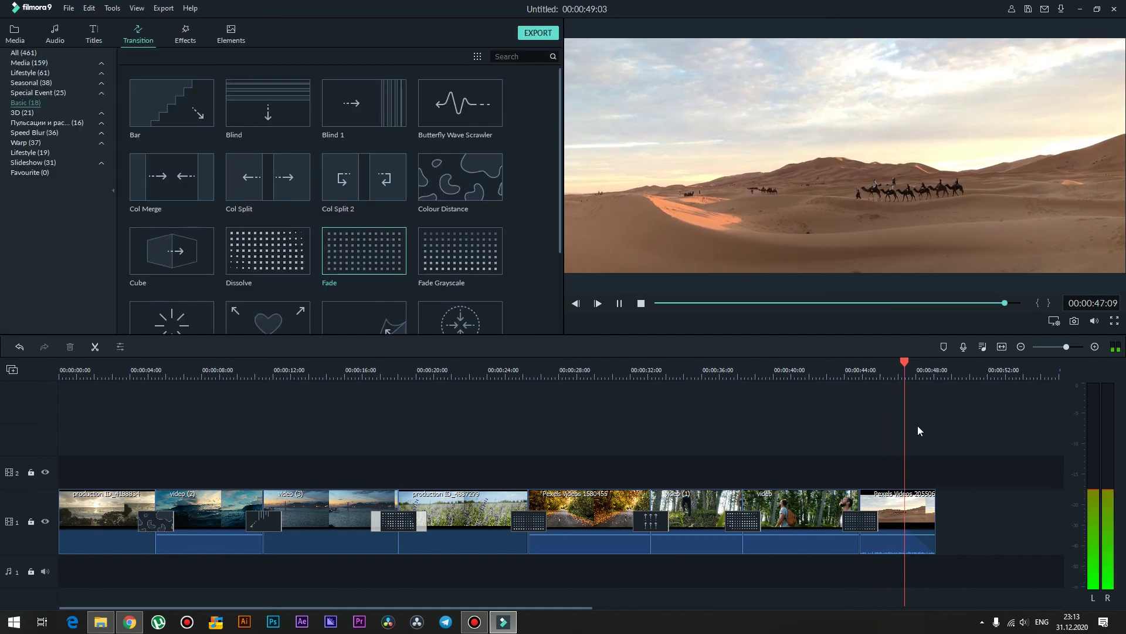
click(896, 375)
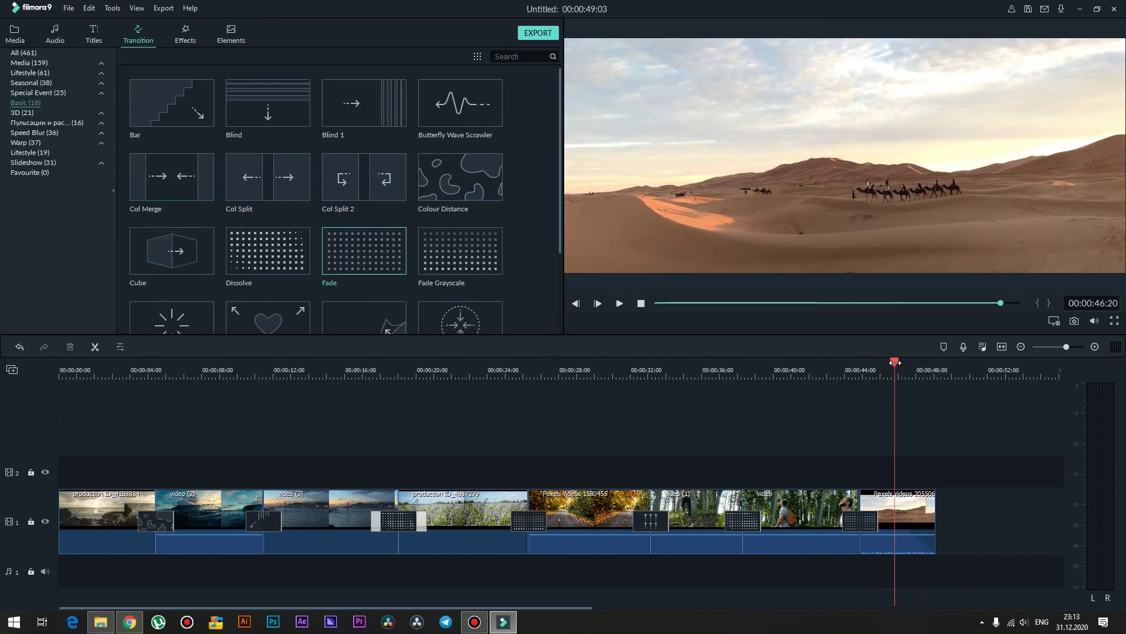
key(space)
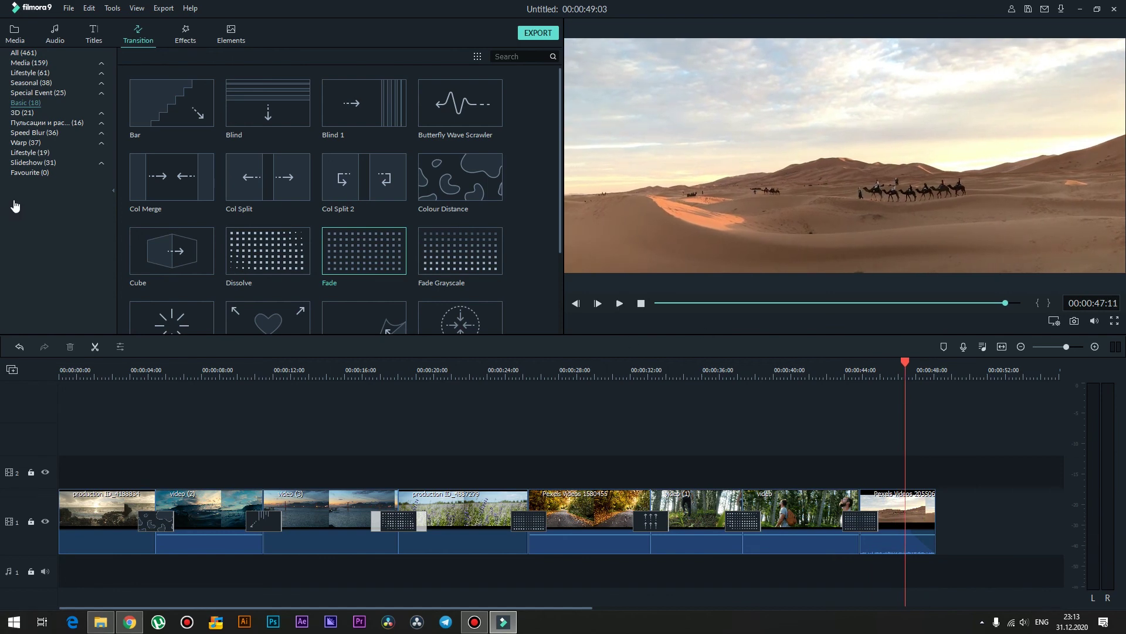
Step: Browse the transition library's categories, including Favourite, Slideshow, Warp, Special Event, Seasonal, 3D and Speed Blur
click(32, 173)
click(33, 164)
click(28, 144)
click(27, 133)
click(27, 94)
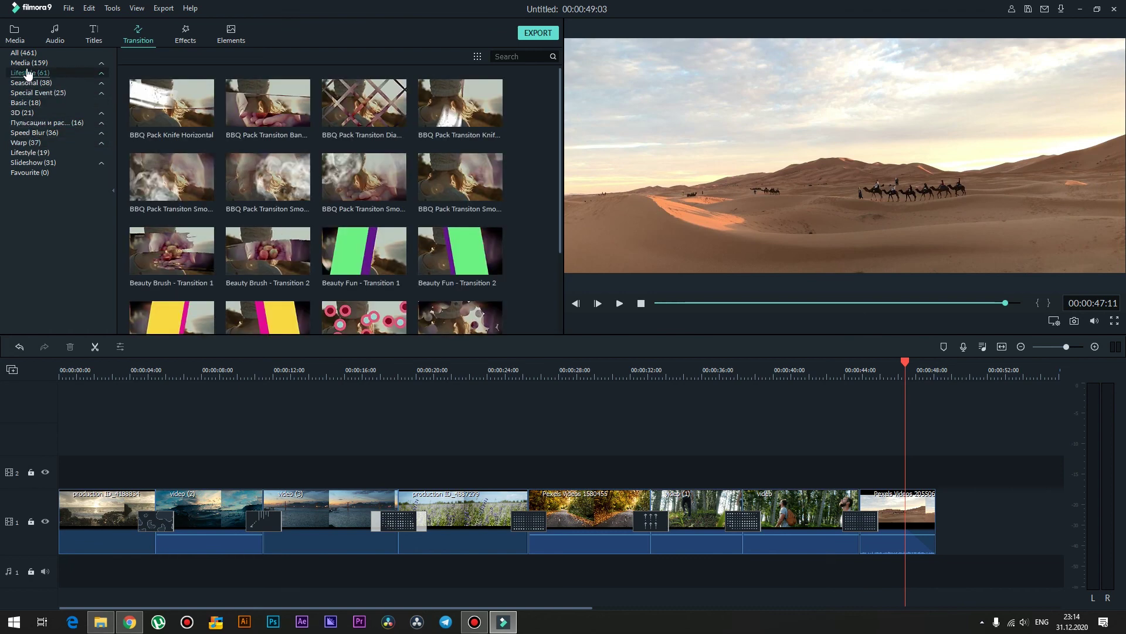
click(27, 83)
click(24, 113)
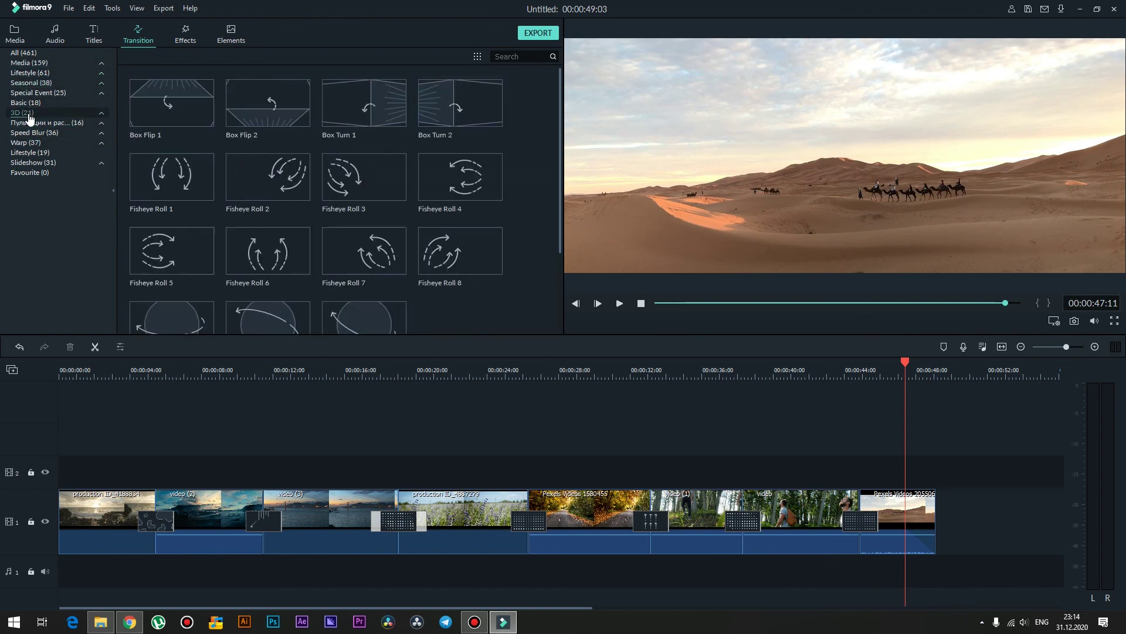
click(31, 133)
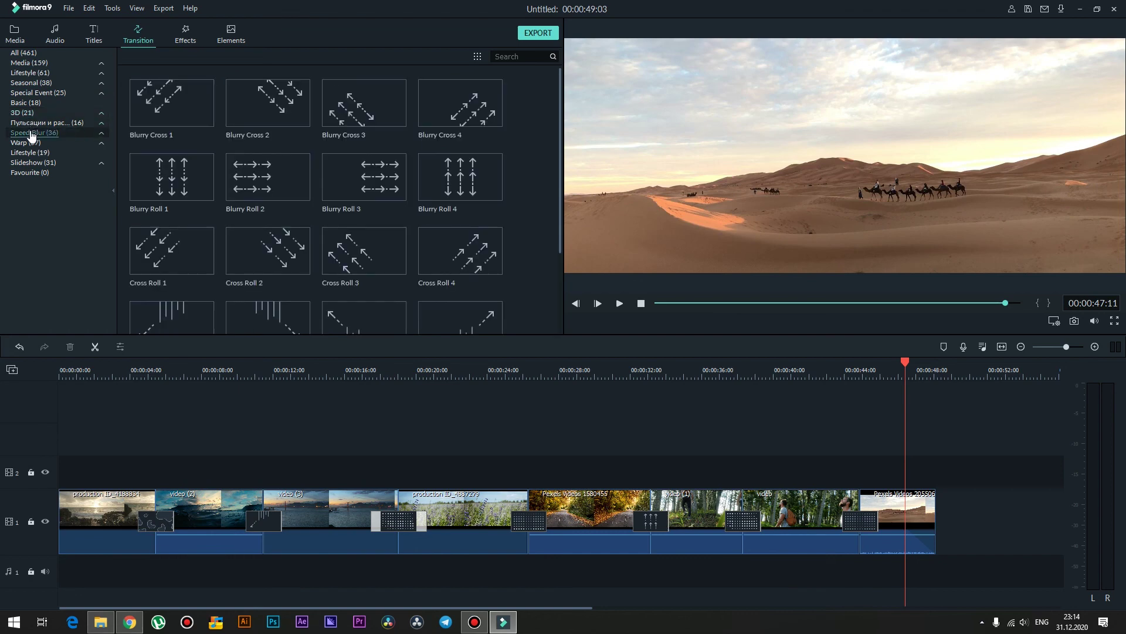